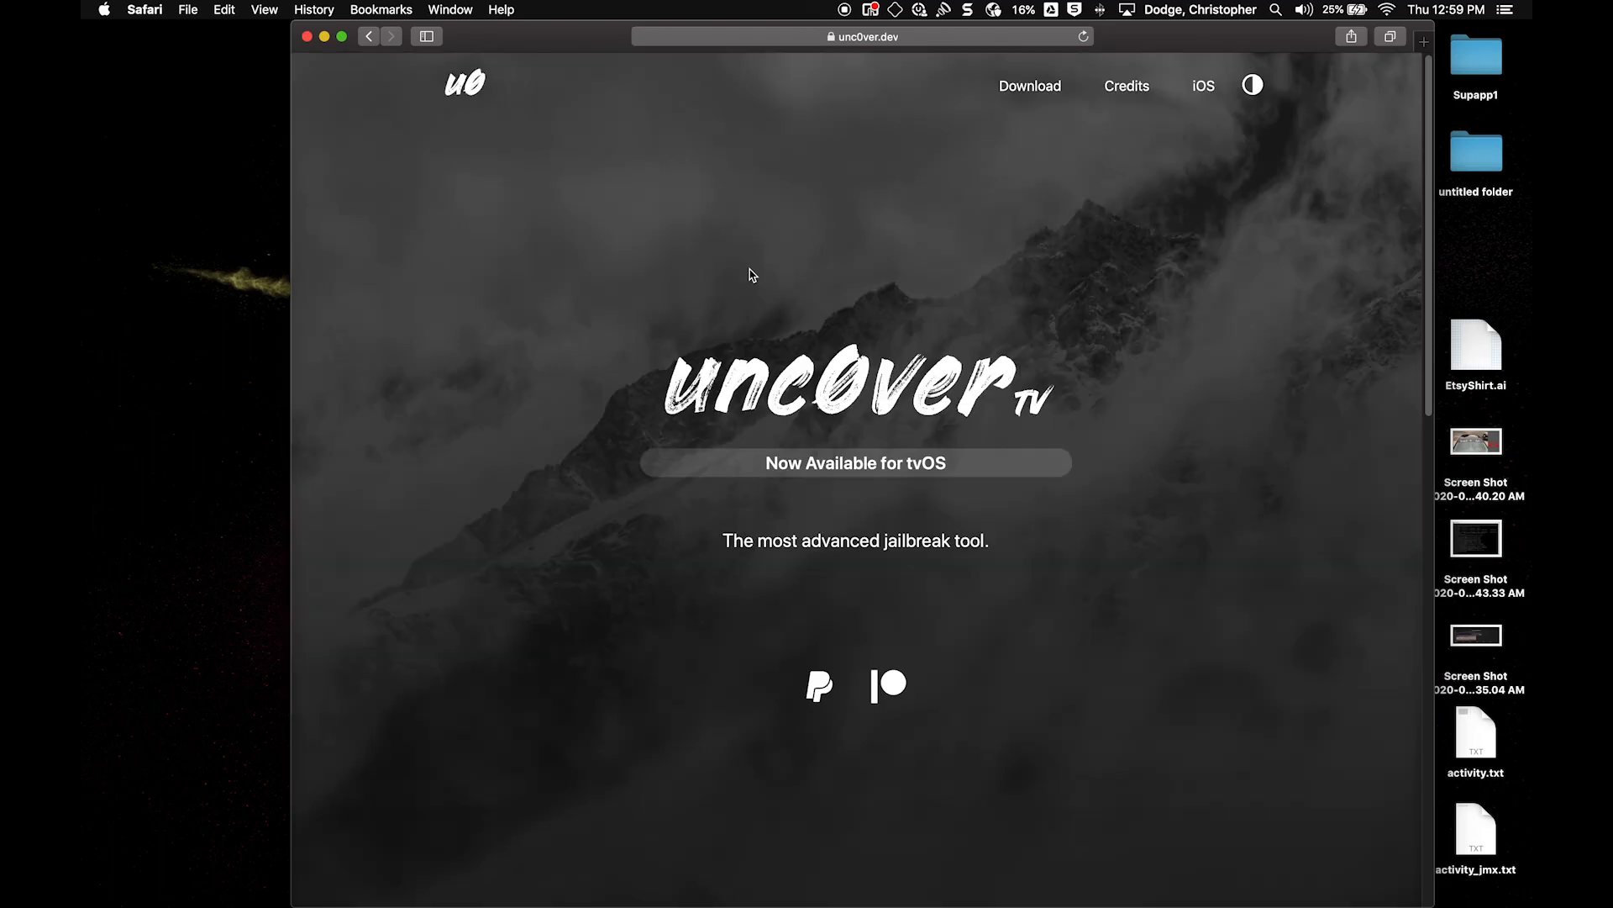
# Step: Download unc0ver TV v5.1.0~b3 and allow downloads from unc0ver.dev
pyautogui.scroll(-3, 847, 489)
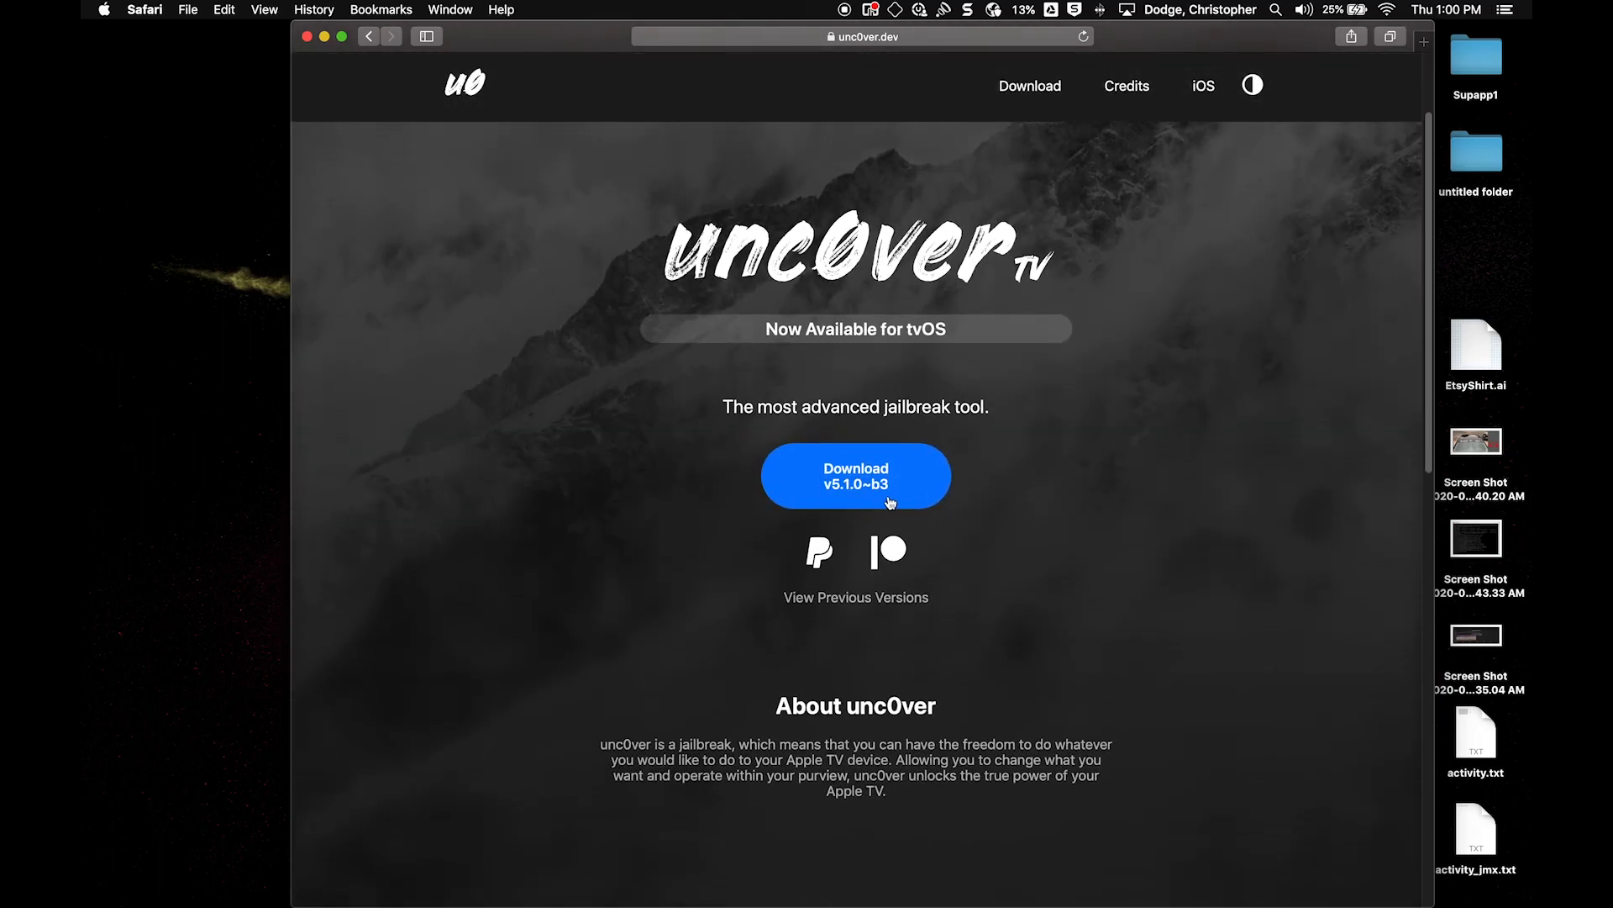
pyautogui.click(869, 494)
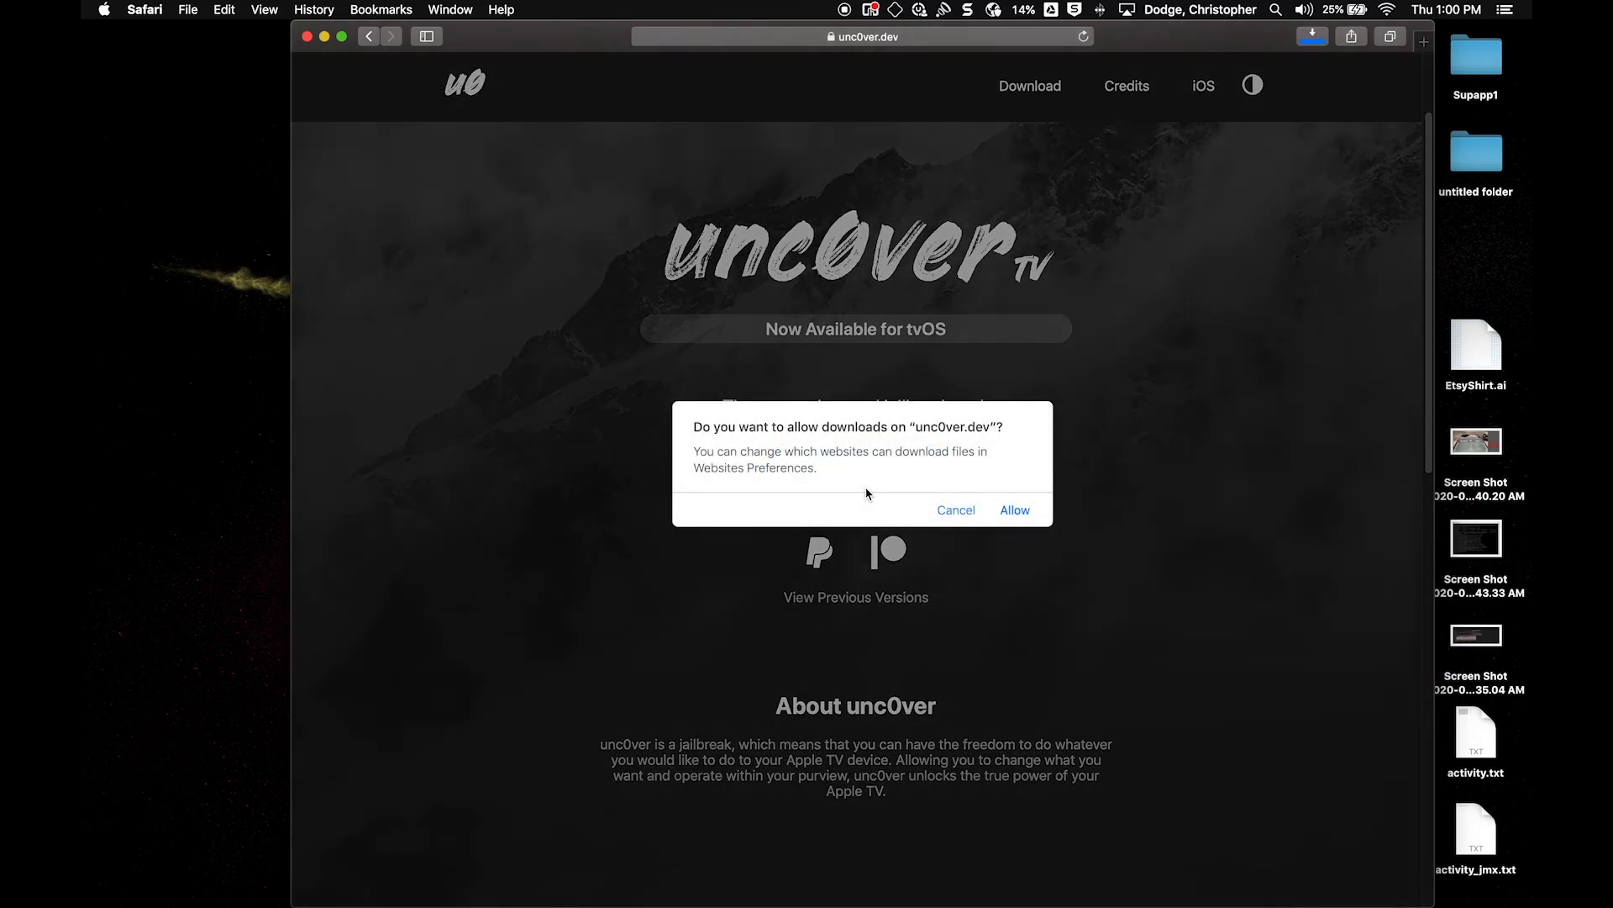
pyautogui.click(1005, 514)
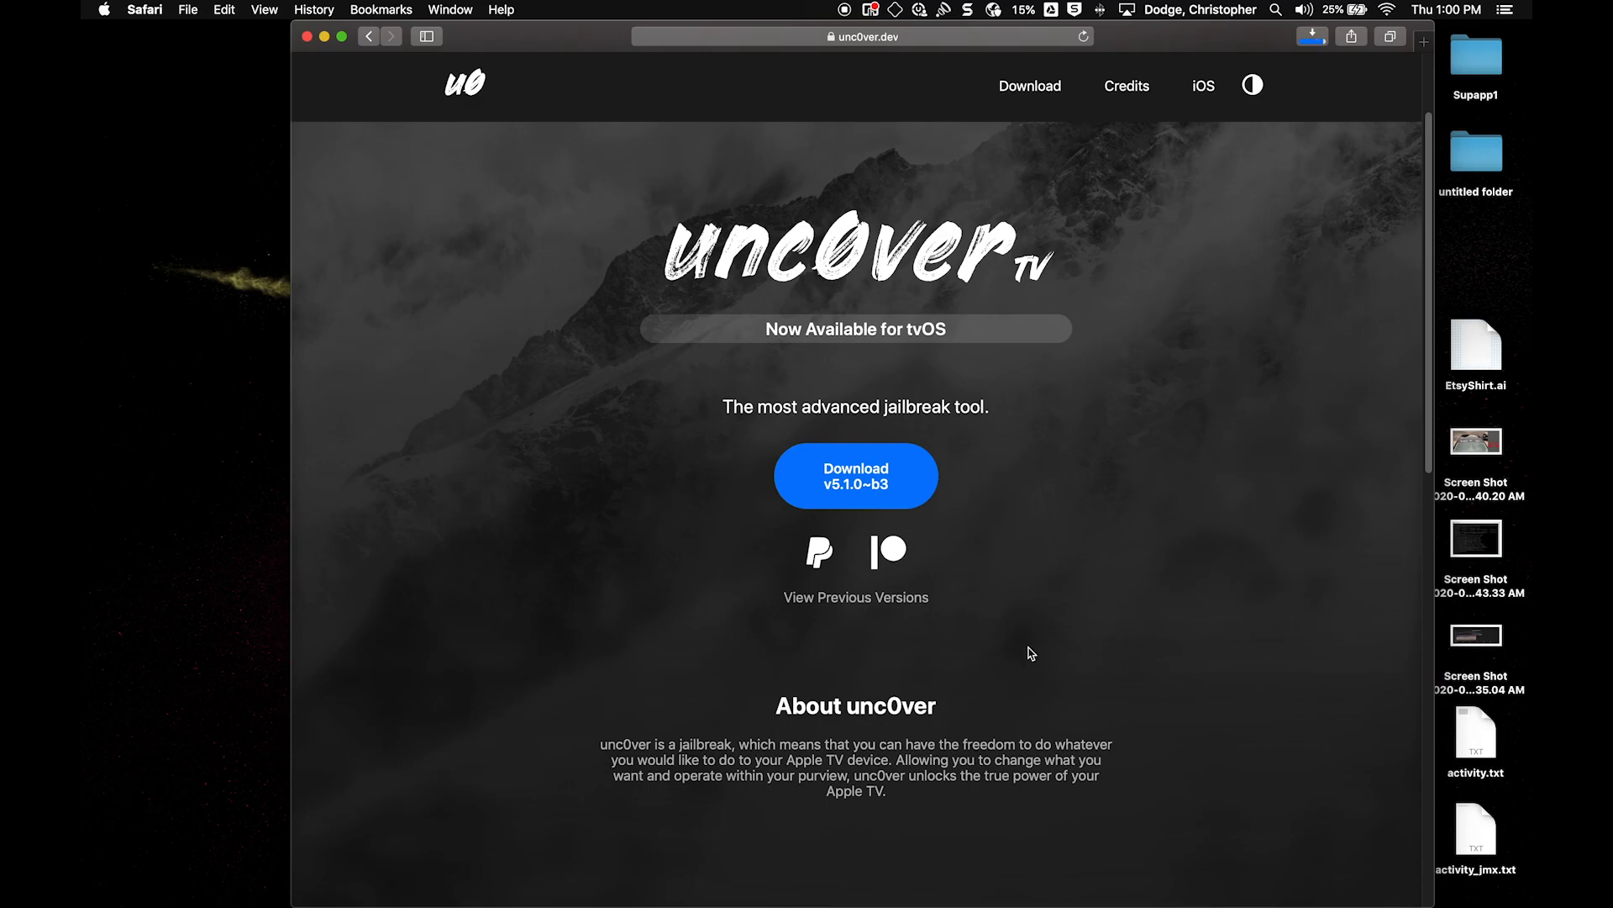
# Step: Launch Xcode
pyautogui.moveTo(861, 902)
pyautogui.press('super+space')
pyautogui.write('xcode')
pyautogui.press('Return')
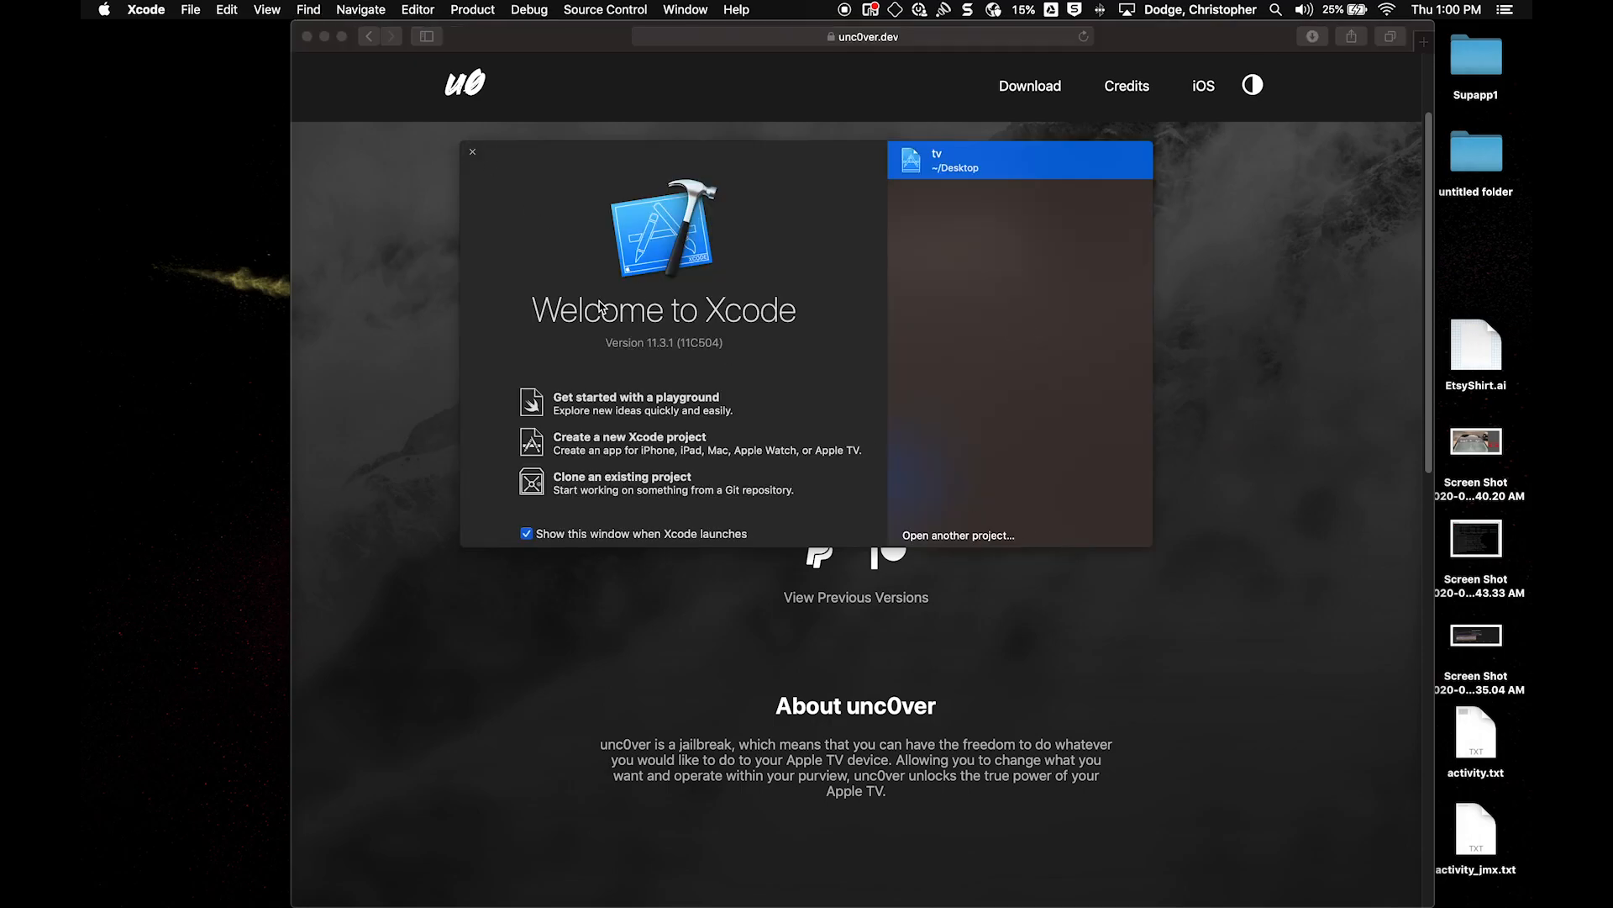
pyautogui.click(192, 9)
pyautogui.moveTo(194, 42)
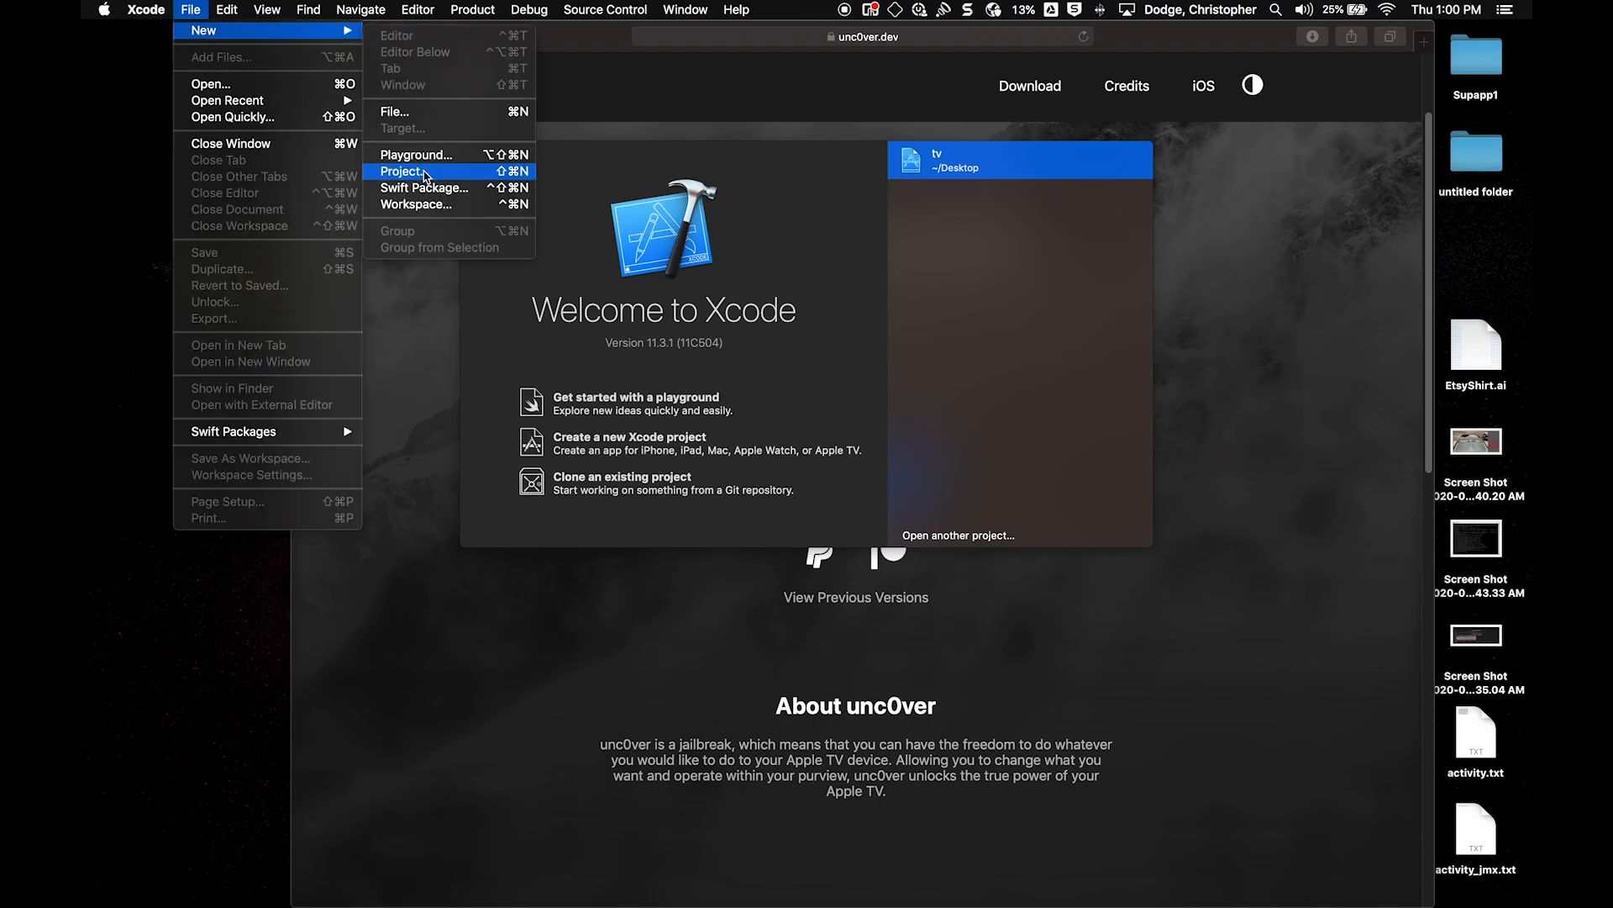
pyautogui.click(424, 172)
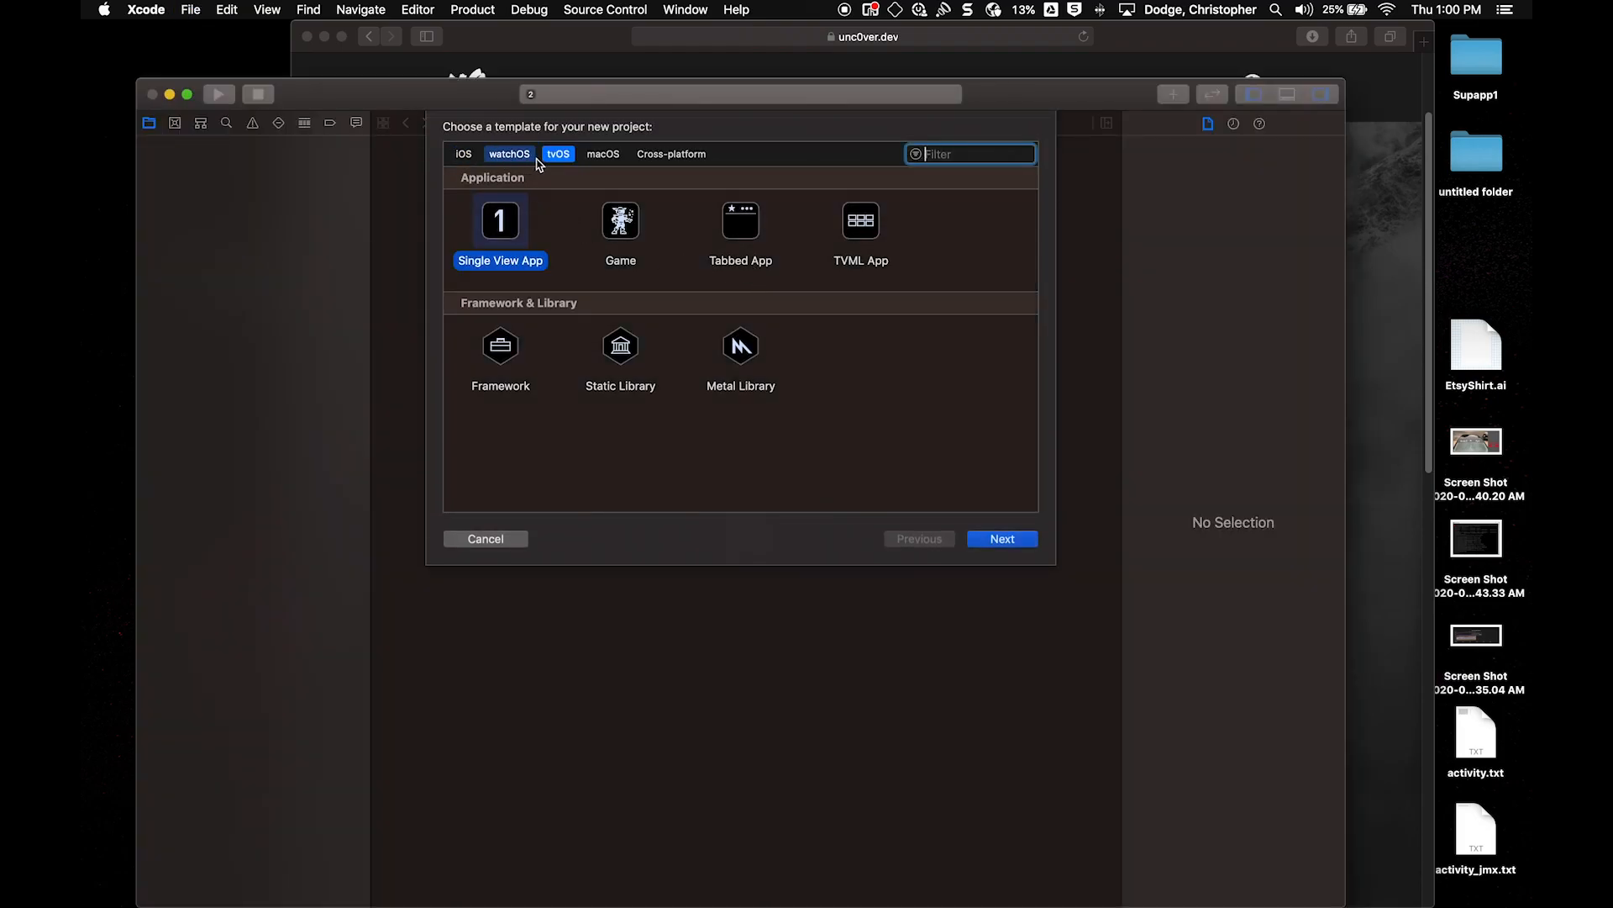
pyautogui.click(466, 158)
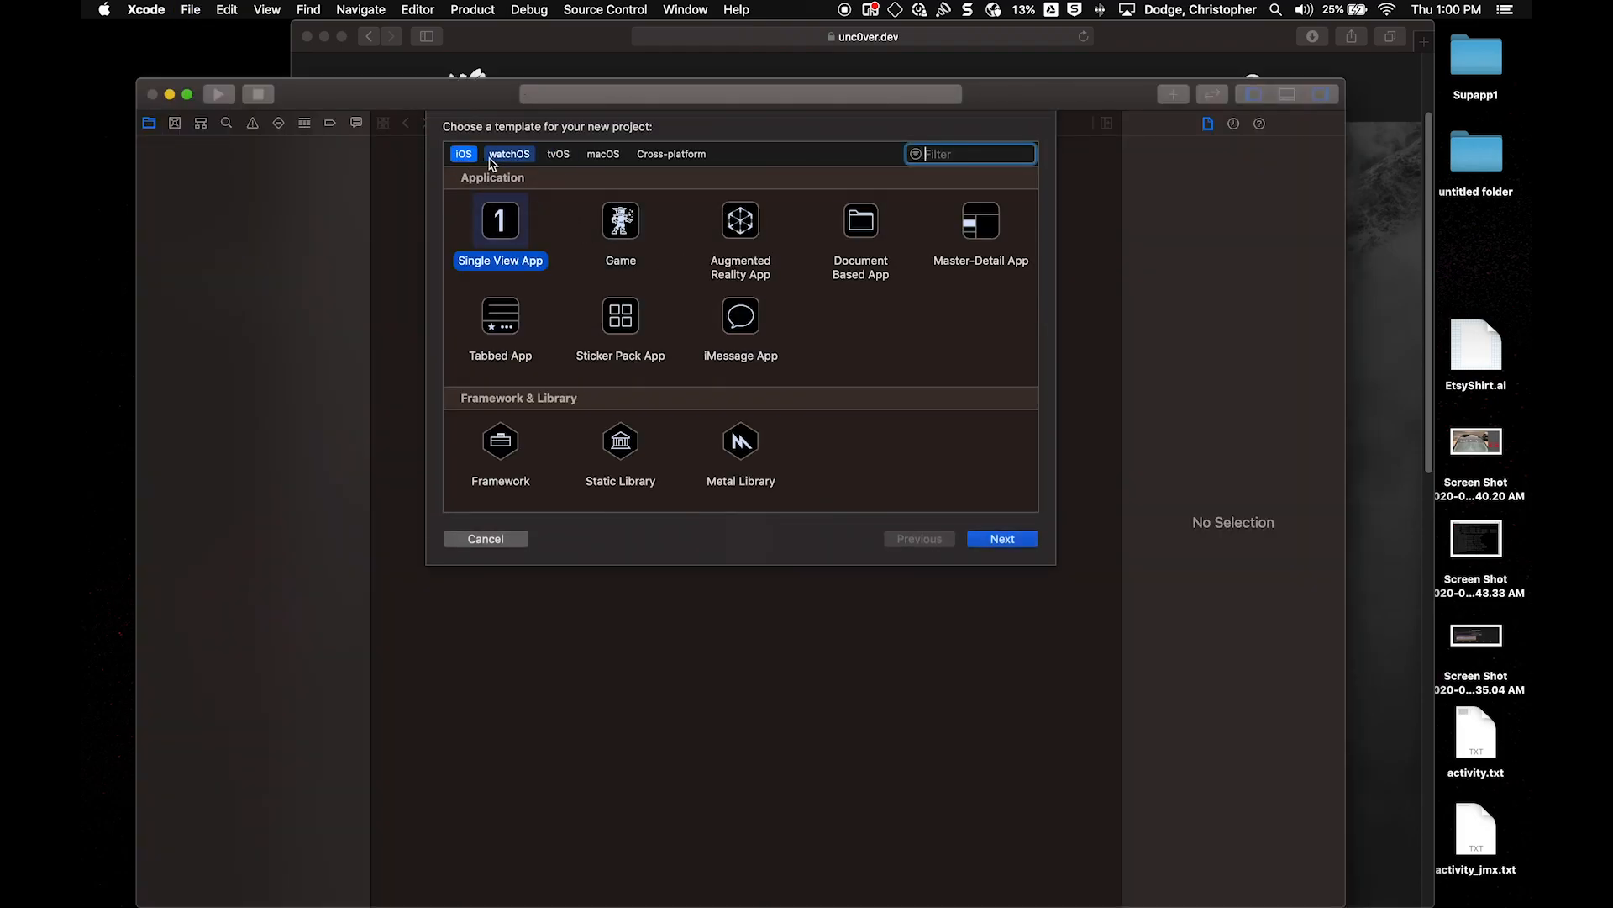
pyautogui.click(555, 157)
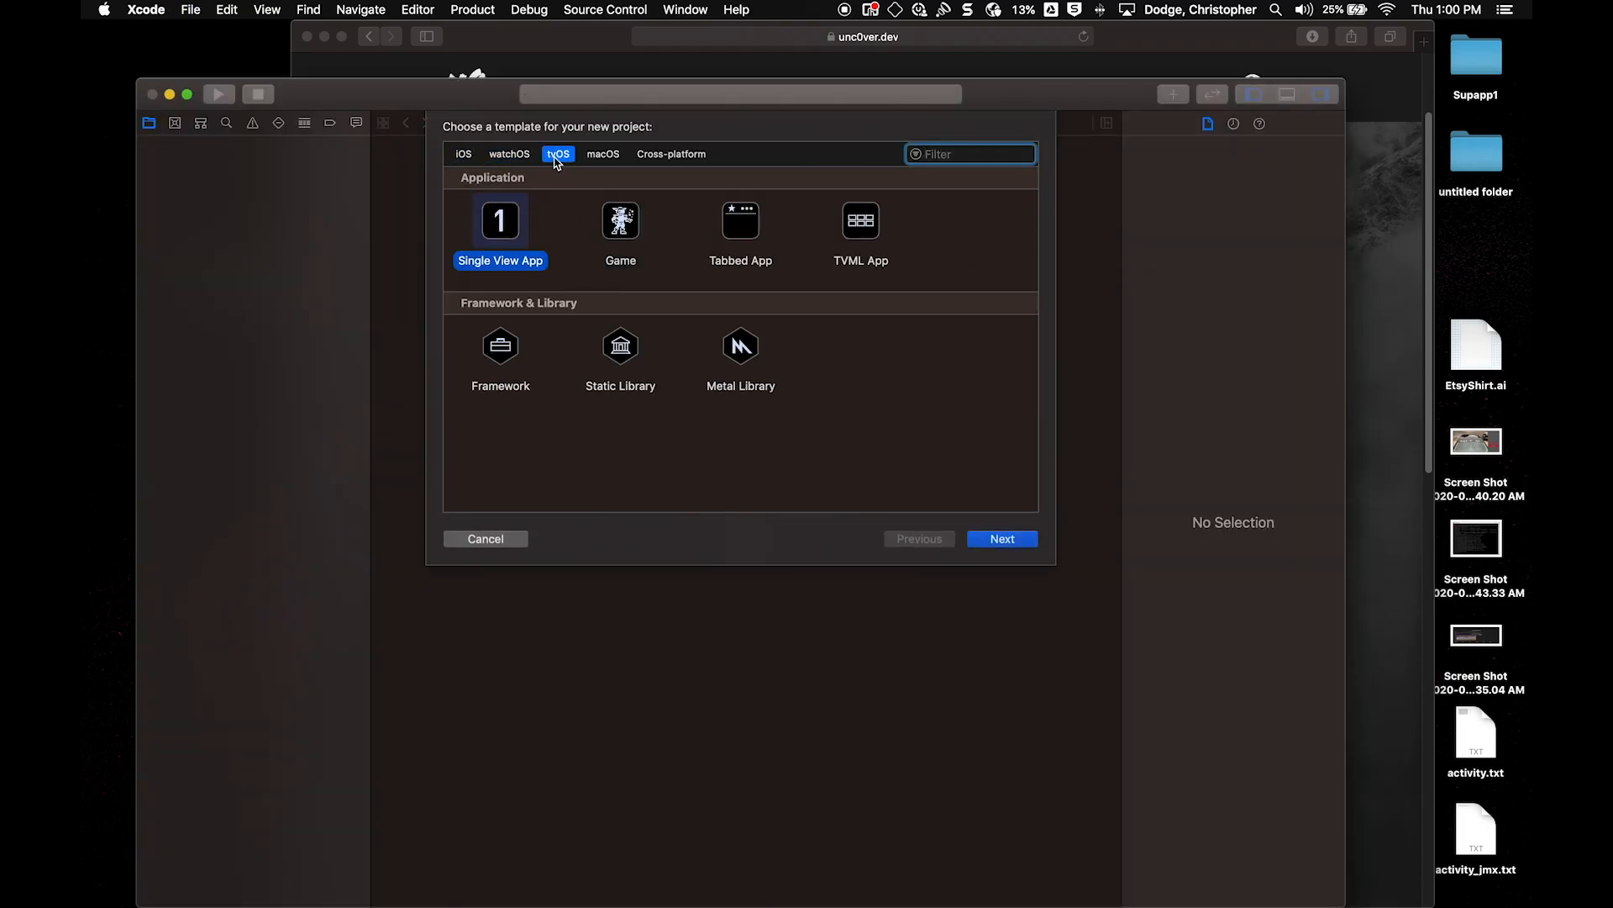
pyautogui.click(494, 241)
pyautogui.click(996, 540)
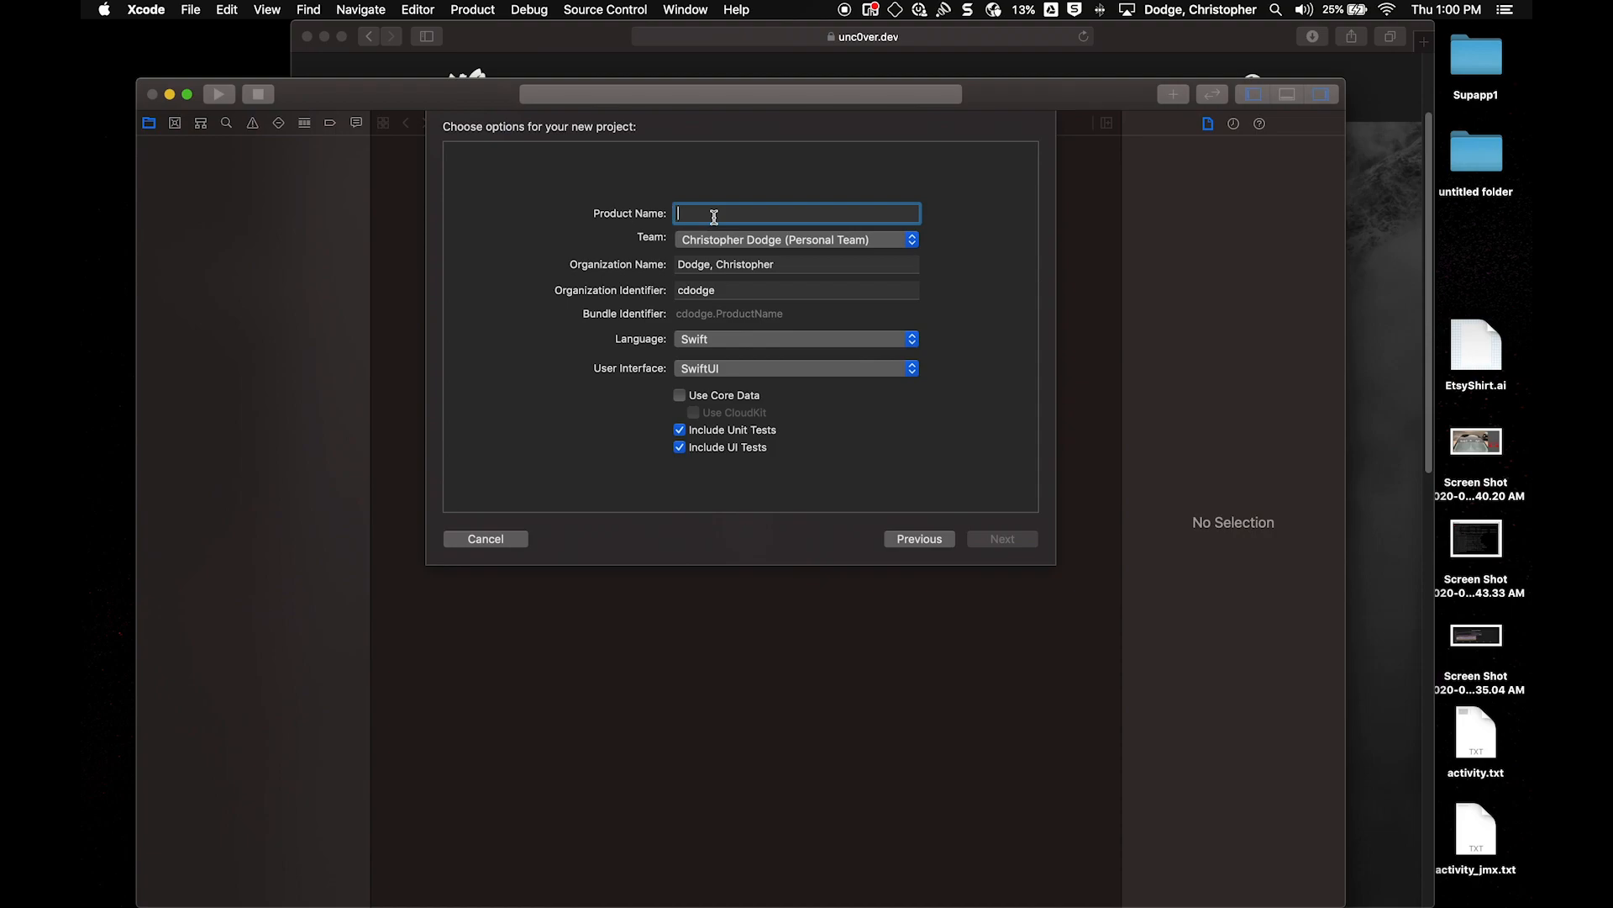
pyautogui.write('Tutorial')
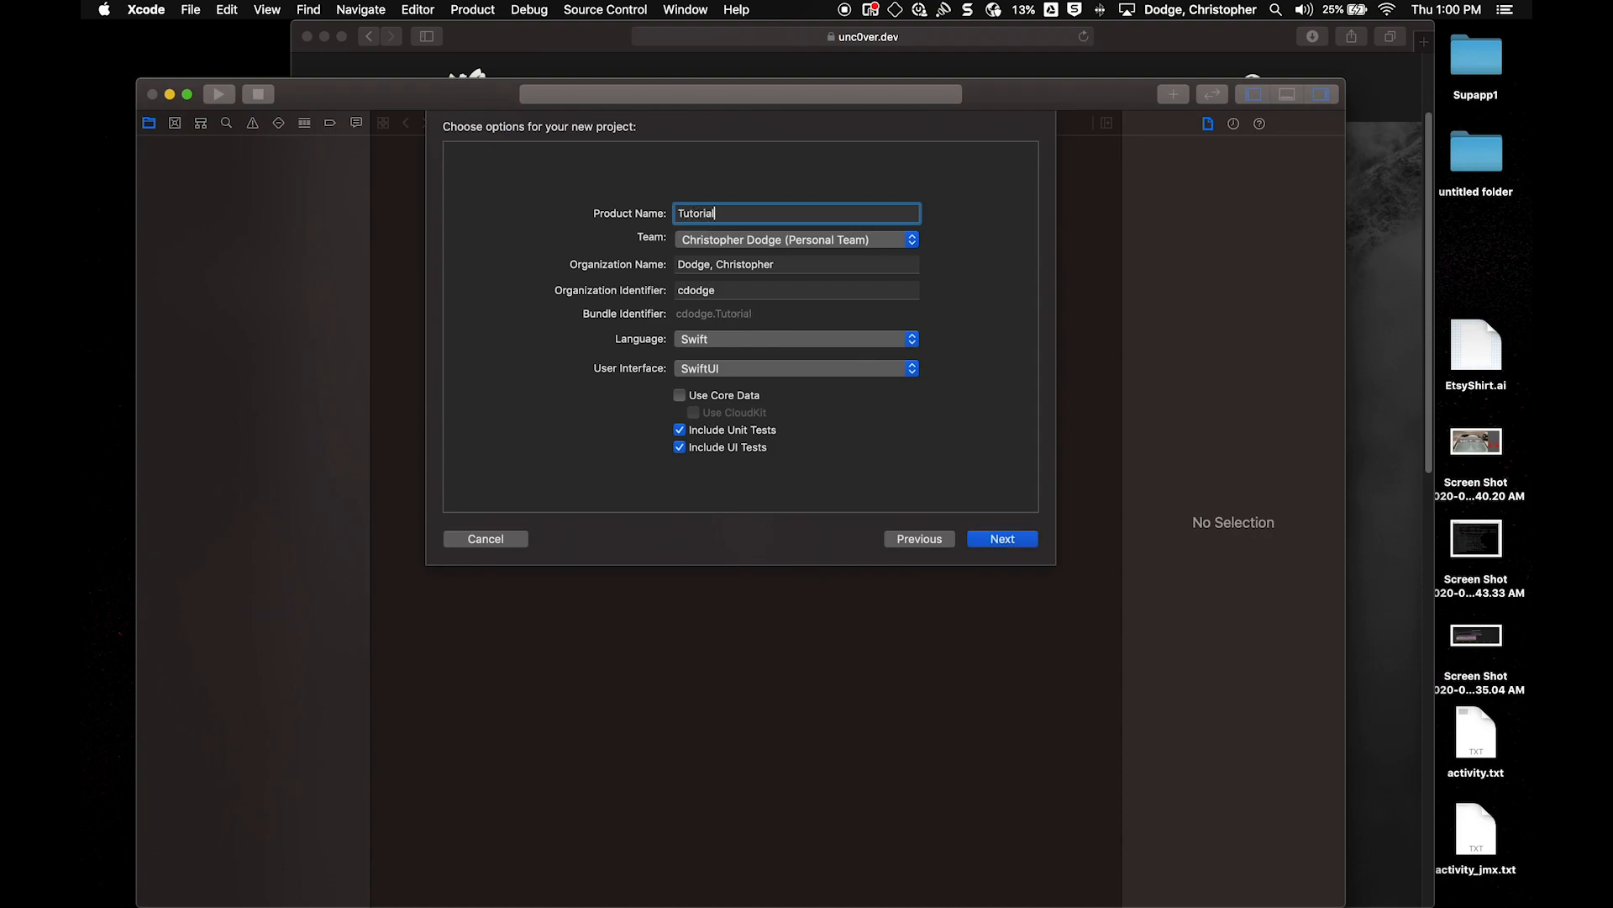
pyautogui.click(726, 243)
pyautogui.click(706, 241)
pyautogui.click(227, 9)
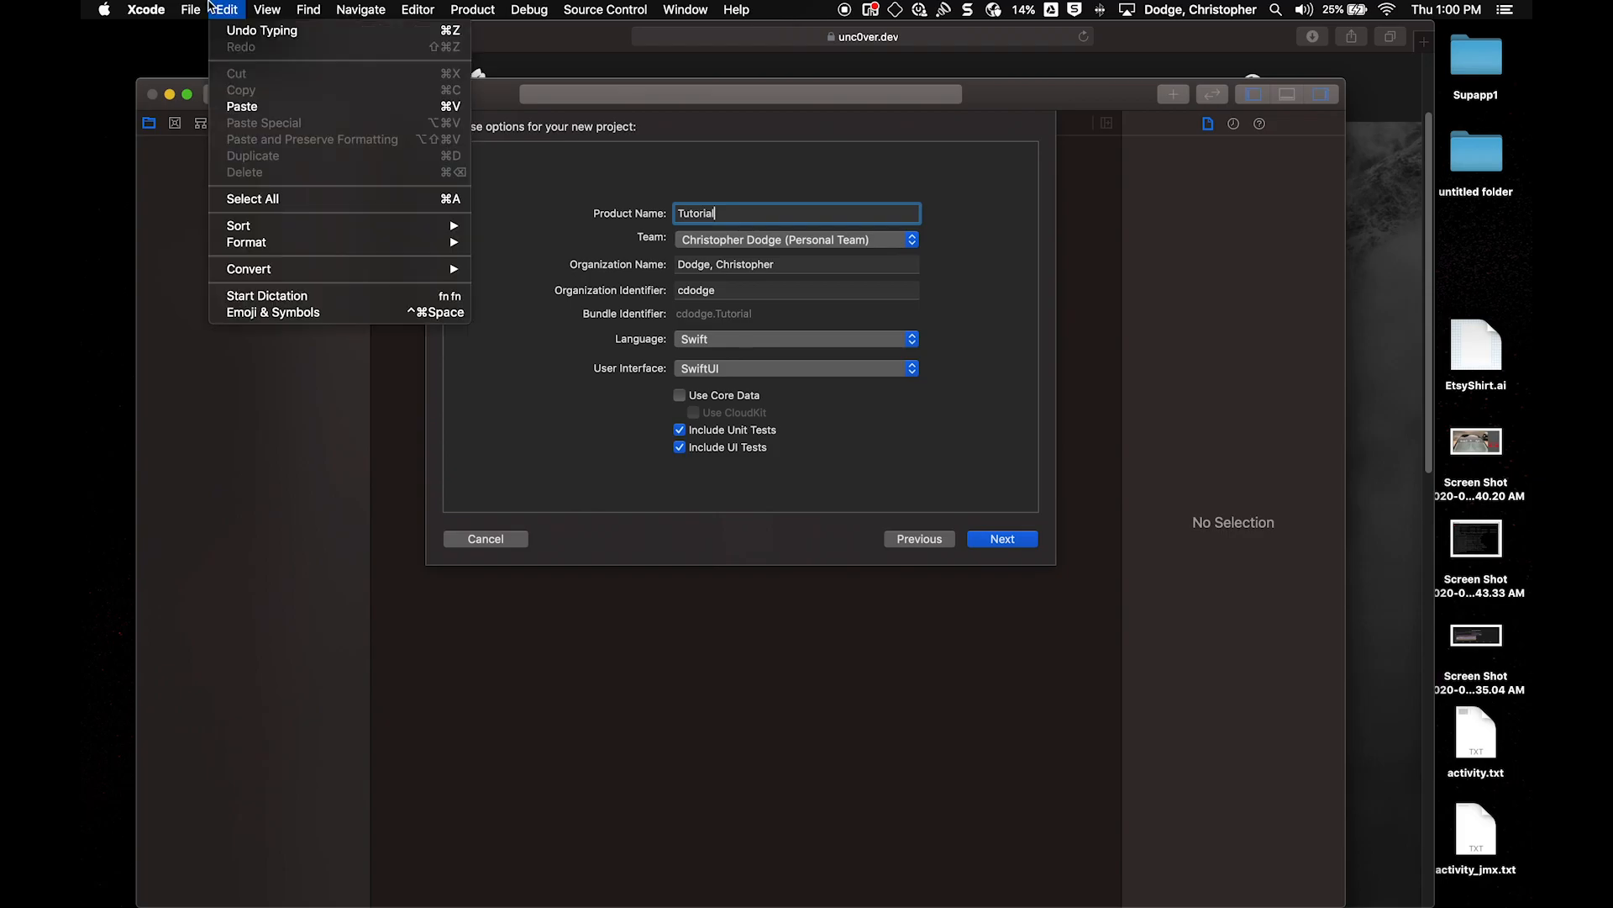
pyautogui.click(589, 358)
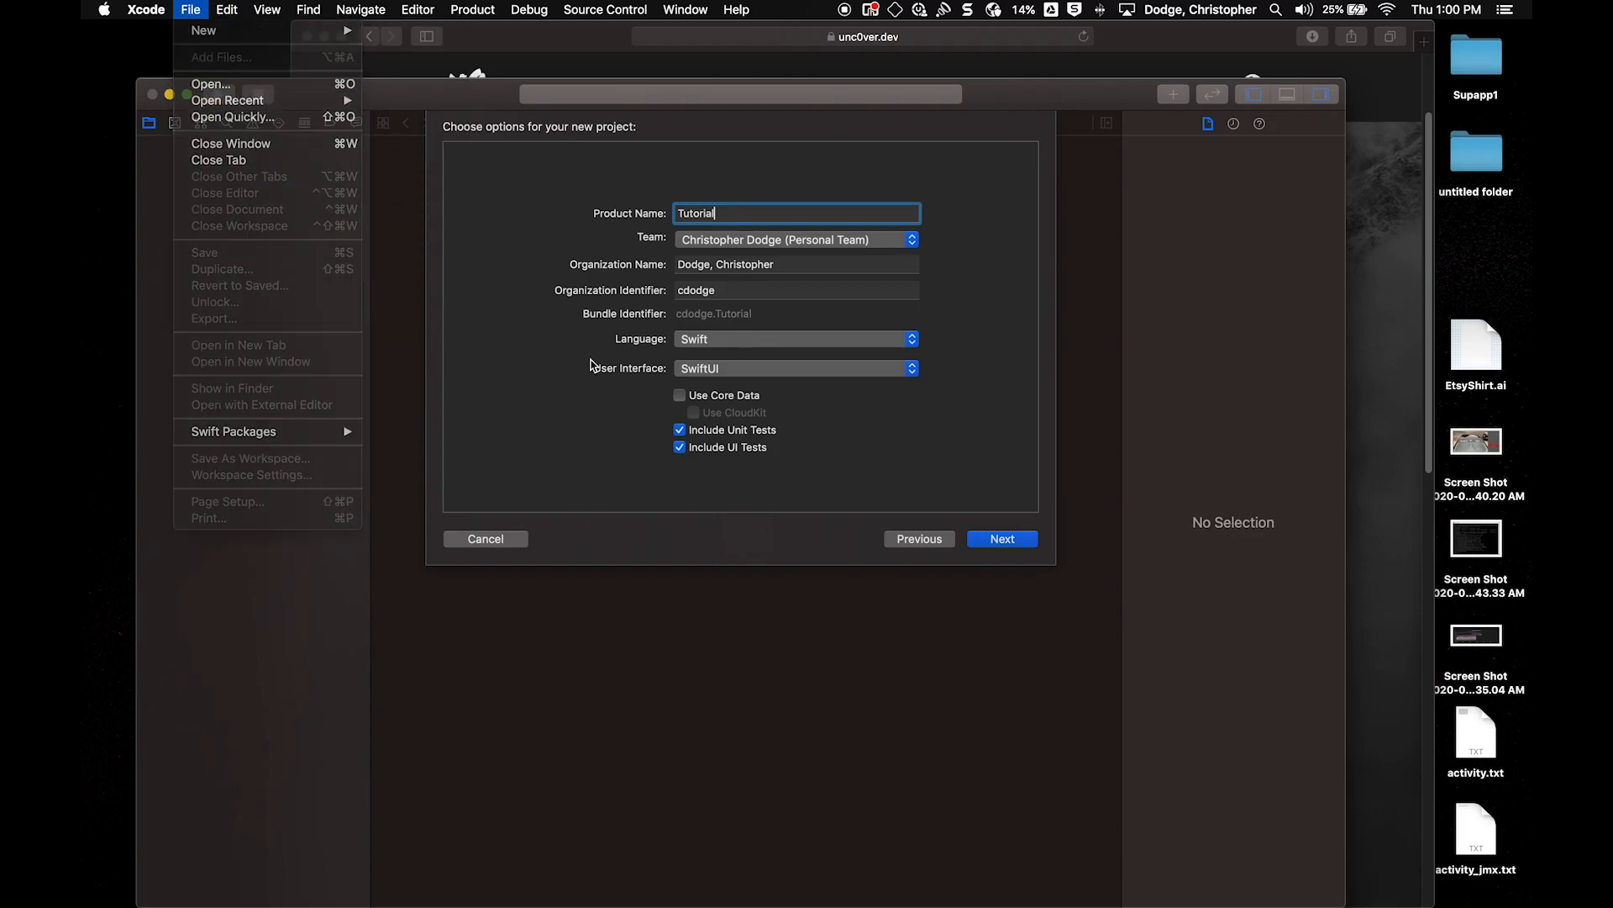
pyautogui.click(501, 542)
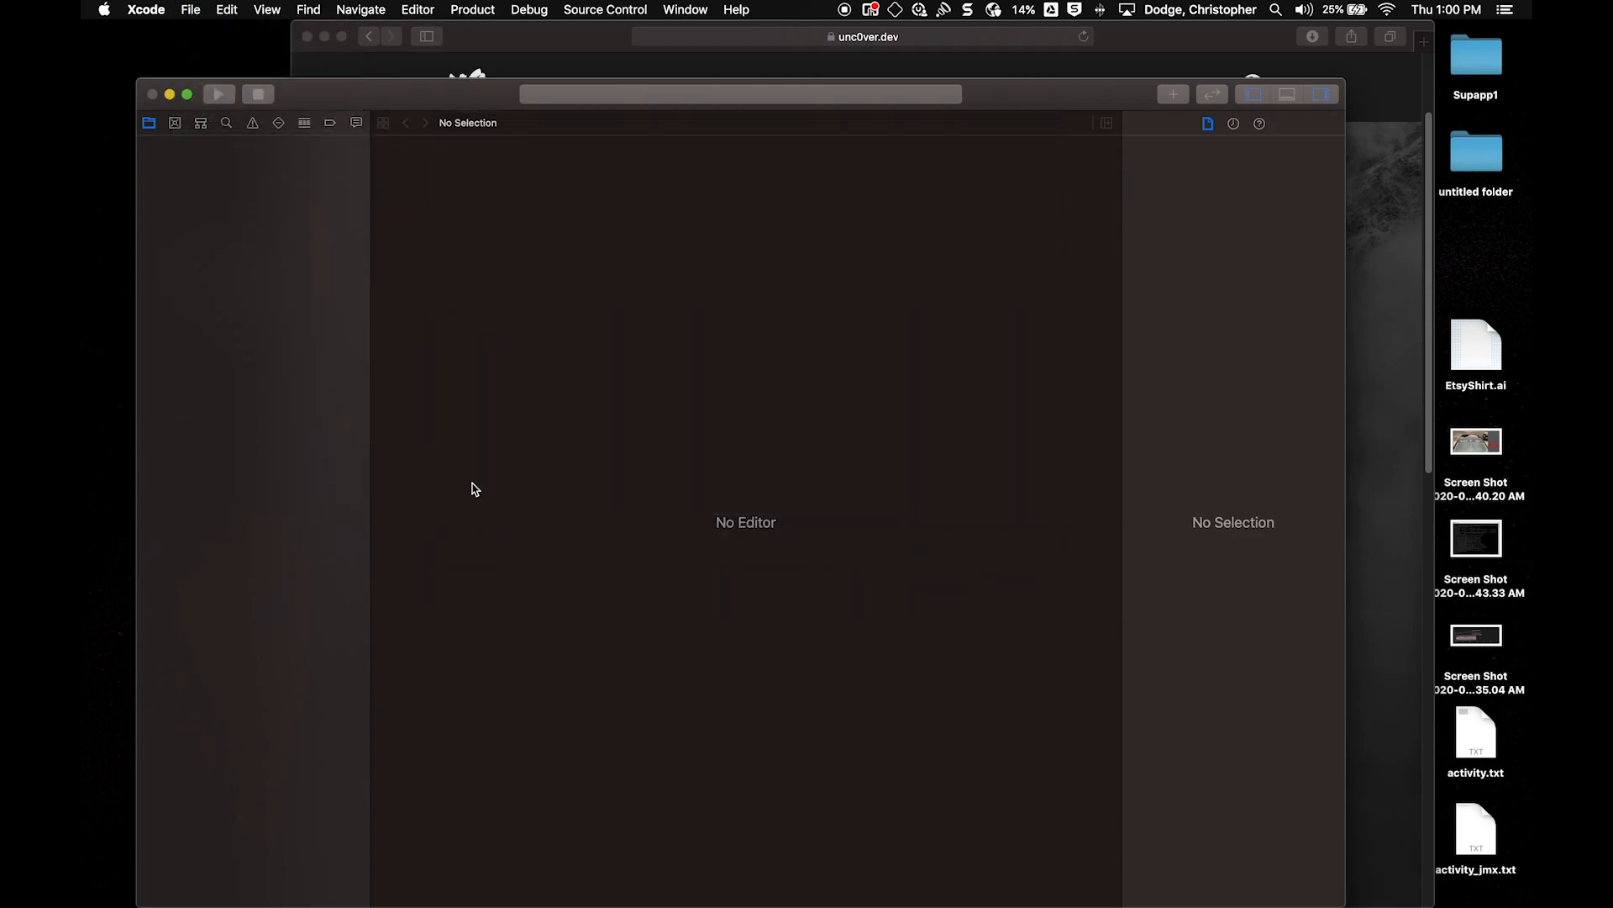
# Step: Open the Accounts page of Xcode's preferences
pyautogui.click(185, 8)
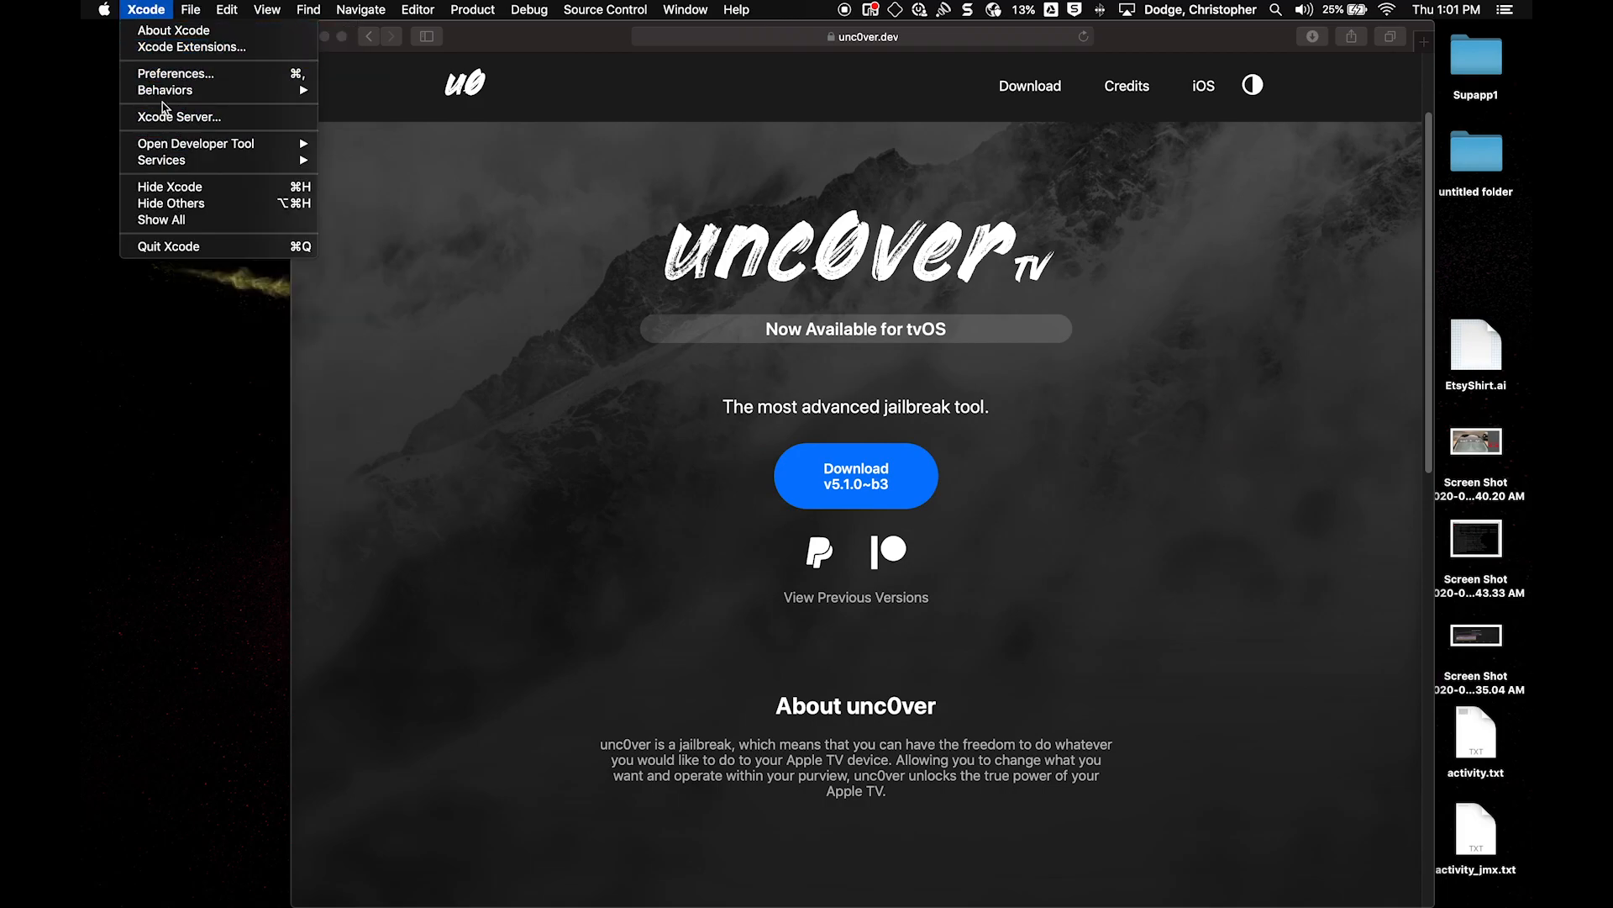
pyautogui.click(174, 76)
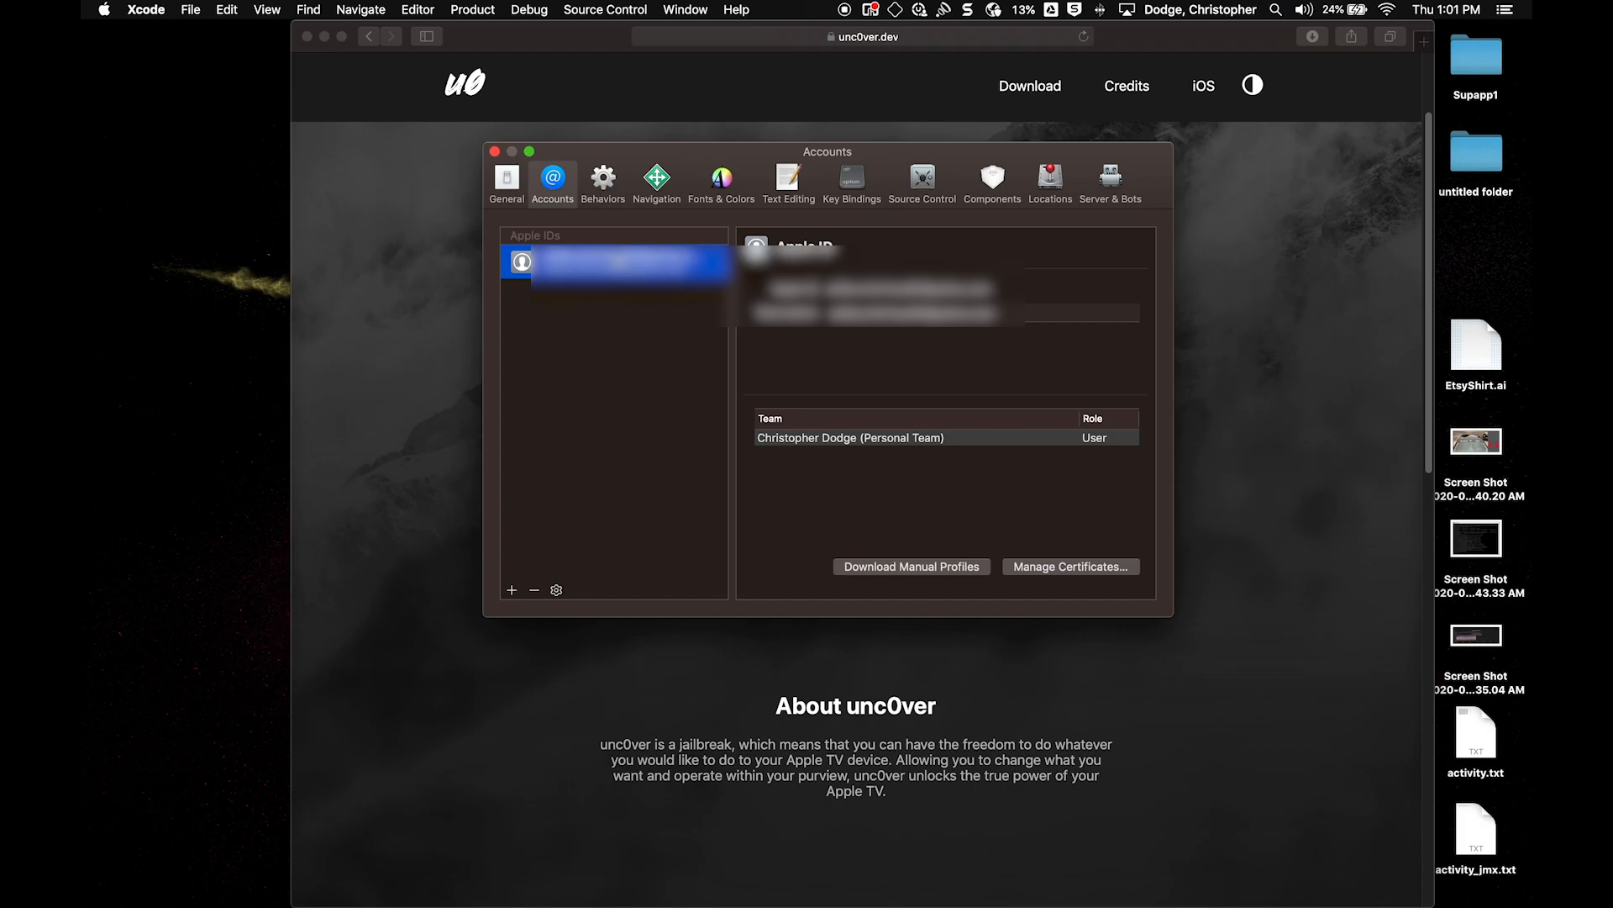
# Step: Switch to Safari and open the Apple Developer site, developer.apple.com, in a new tab
pyautogui.click(457, 295)
pyautogui.press('super+t')
pyautogui.write('d')
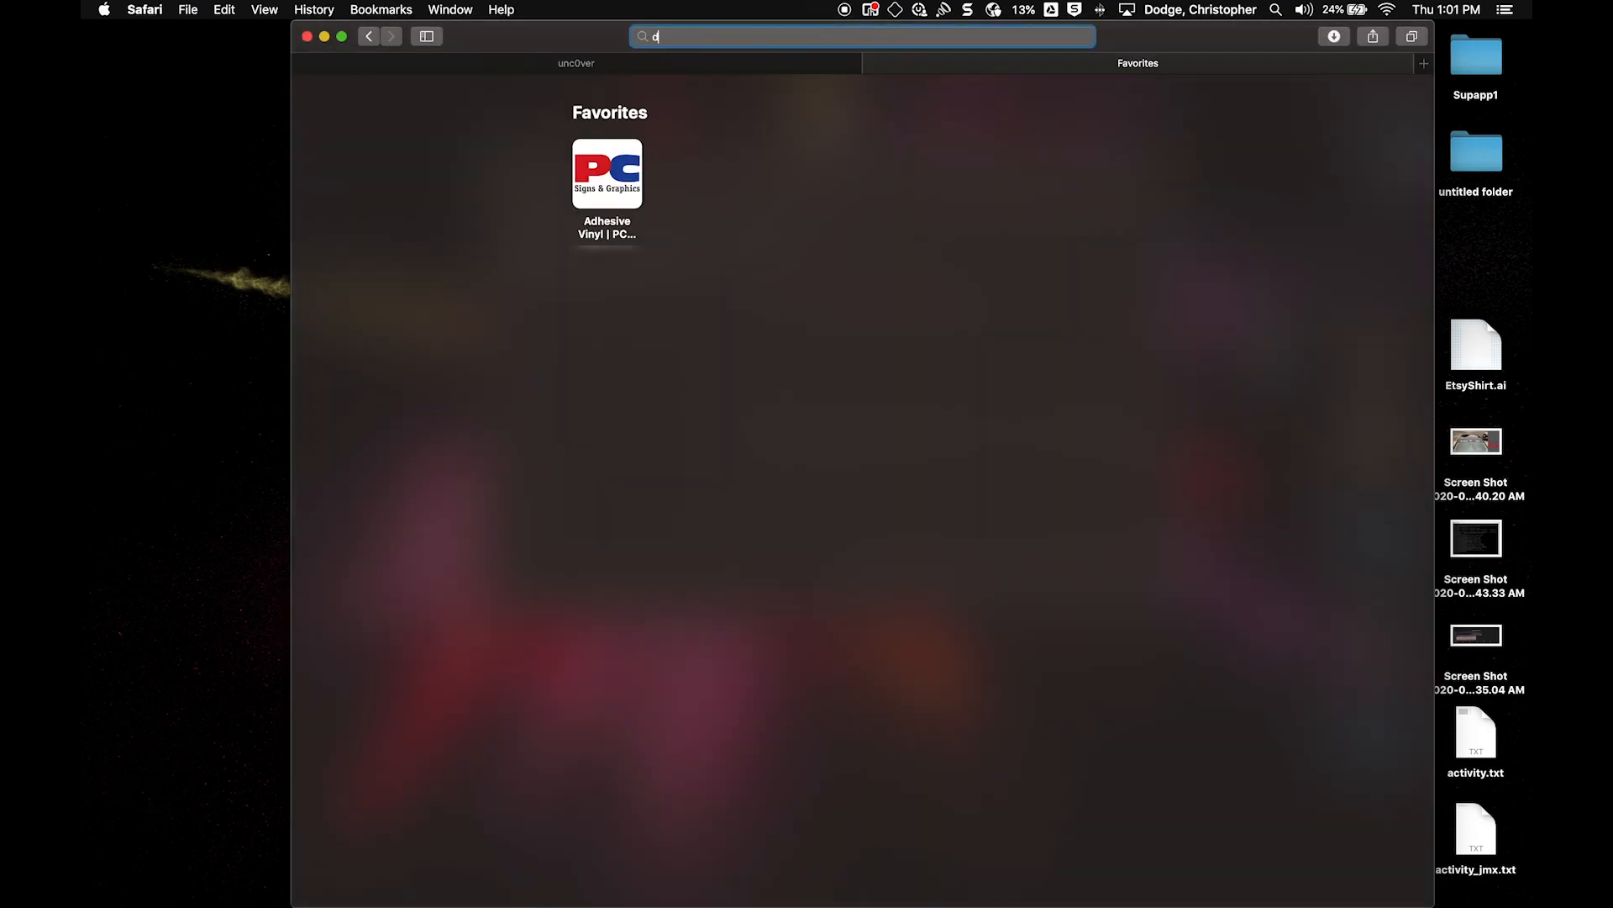
pyautogui.write('eve')
pyautogui.press('Return')
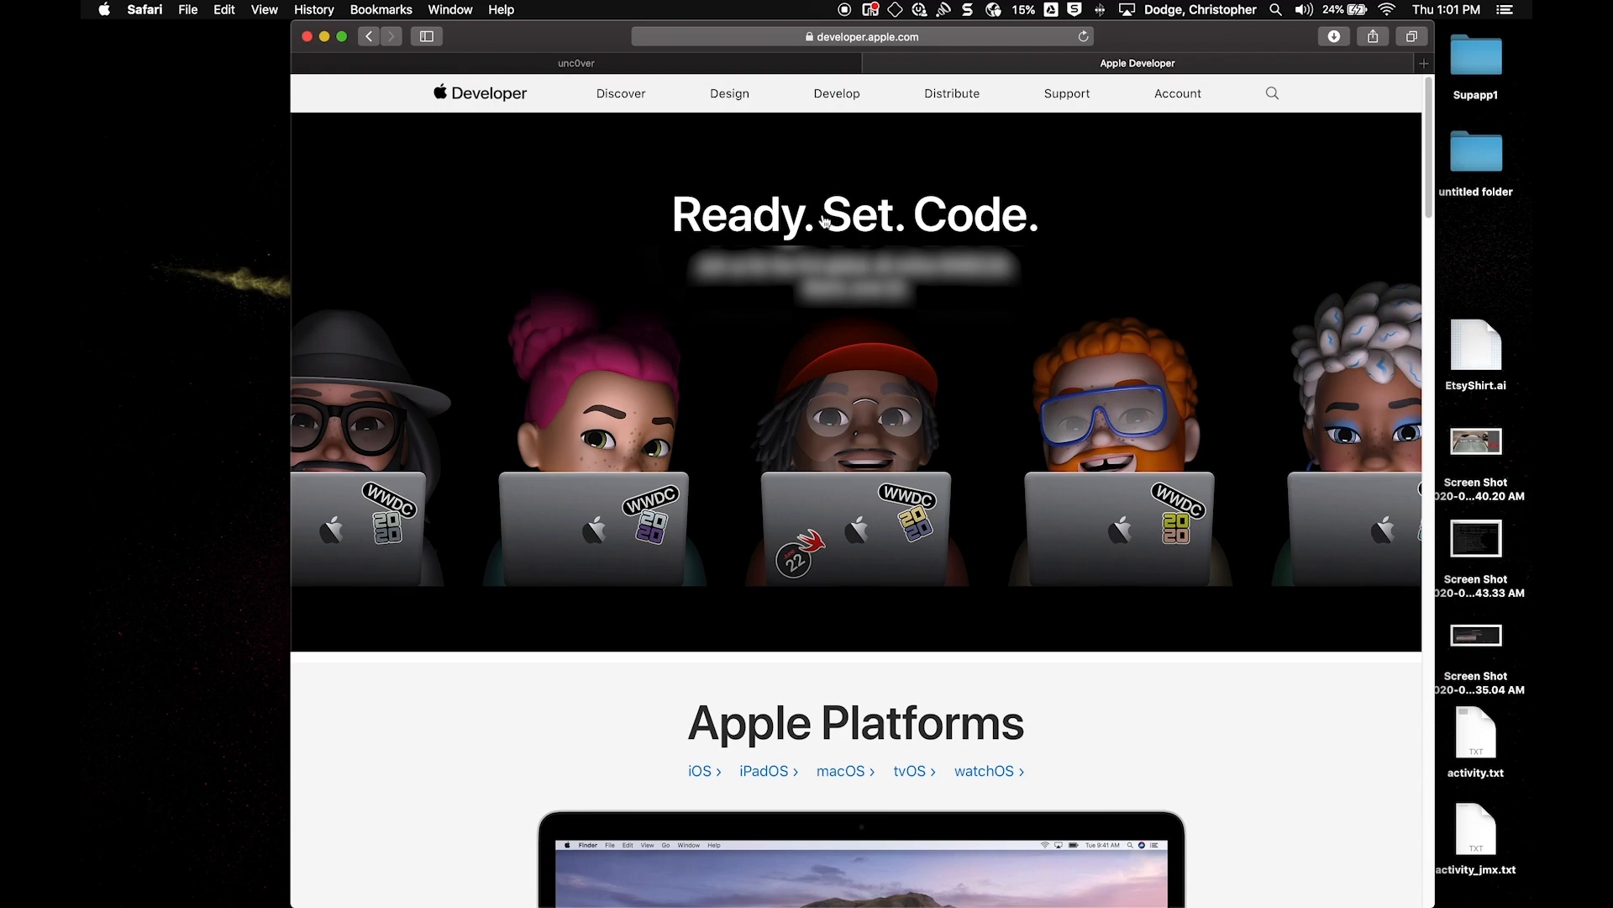
# Step: Switch back to Xcode's Accounts preferences
pyautogui.hotkey('ctrl', 'Up')
pyautogui.click(575, 363)
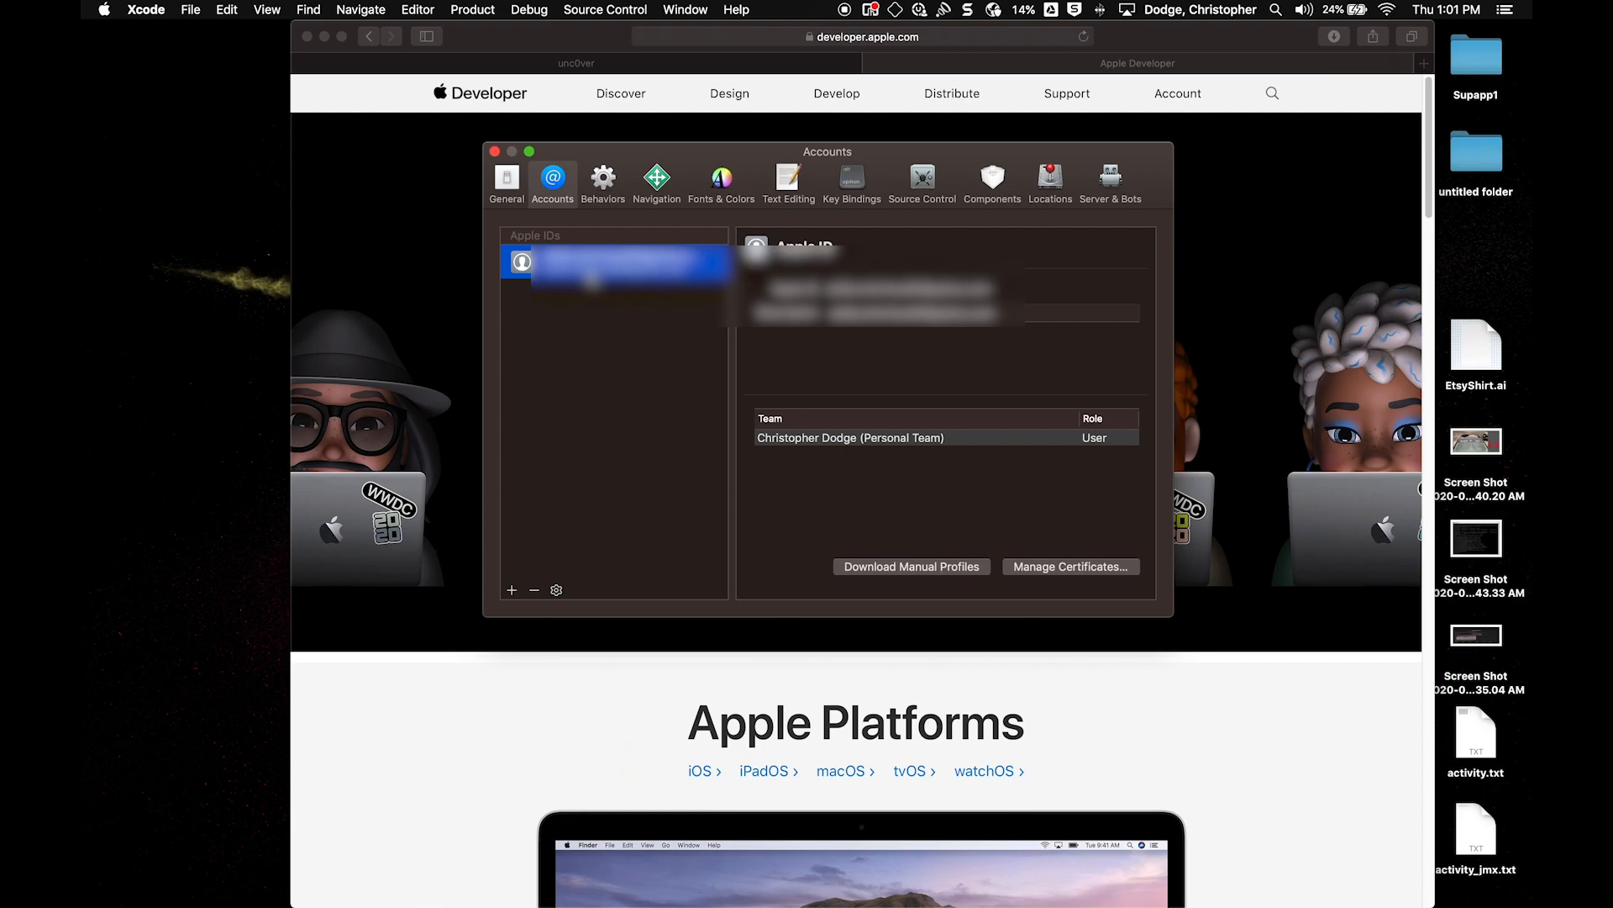
pyautogui.click(510, 591)
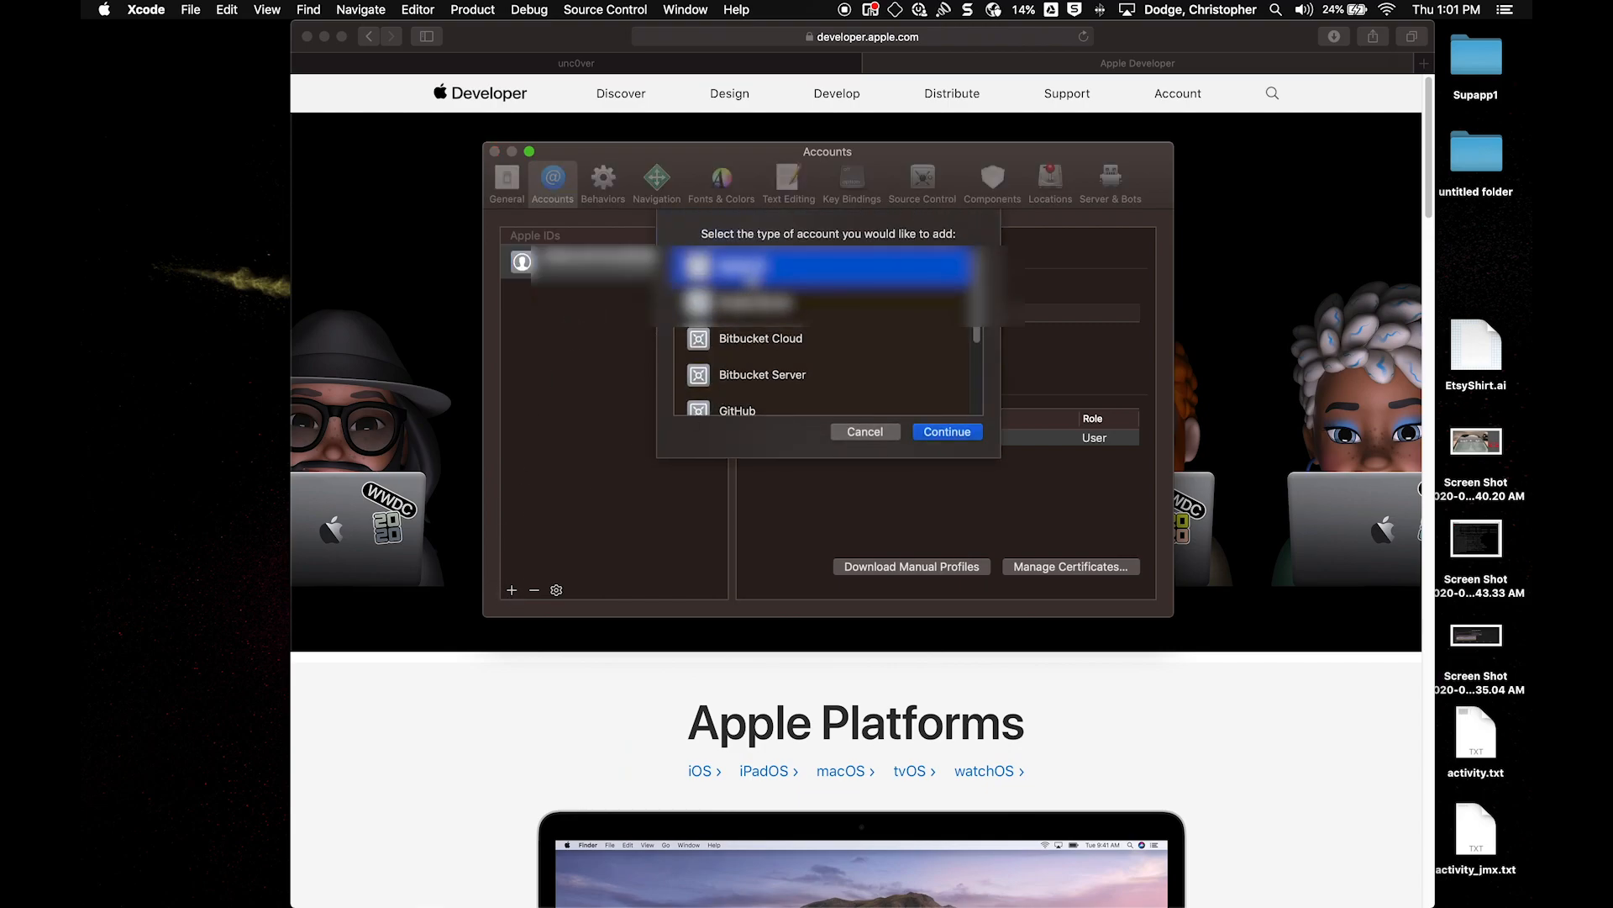
pyautogui.click(952, 432)
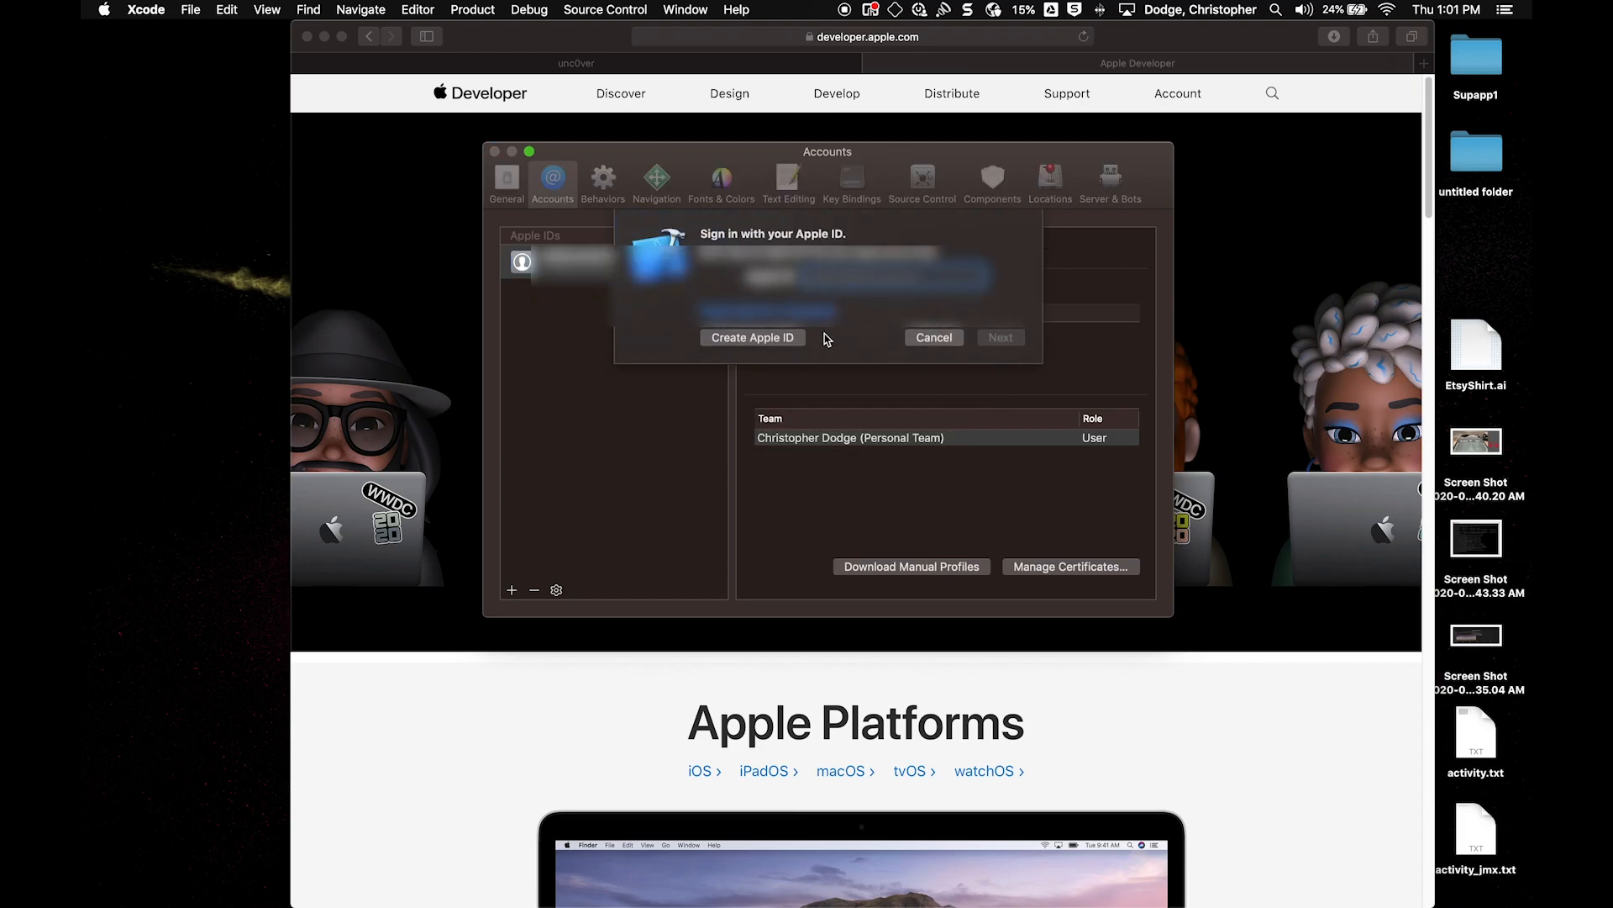
pyautogui.click(952, 342)
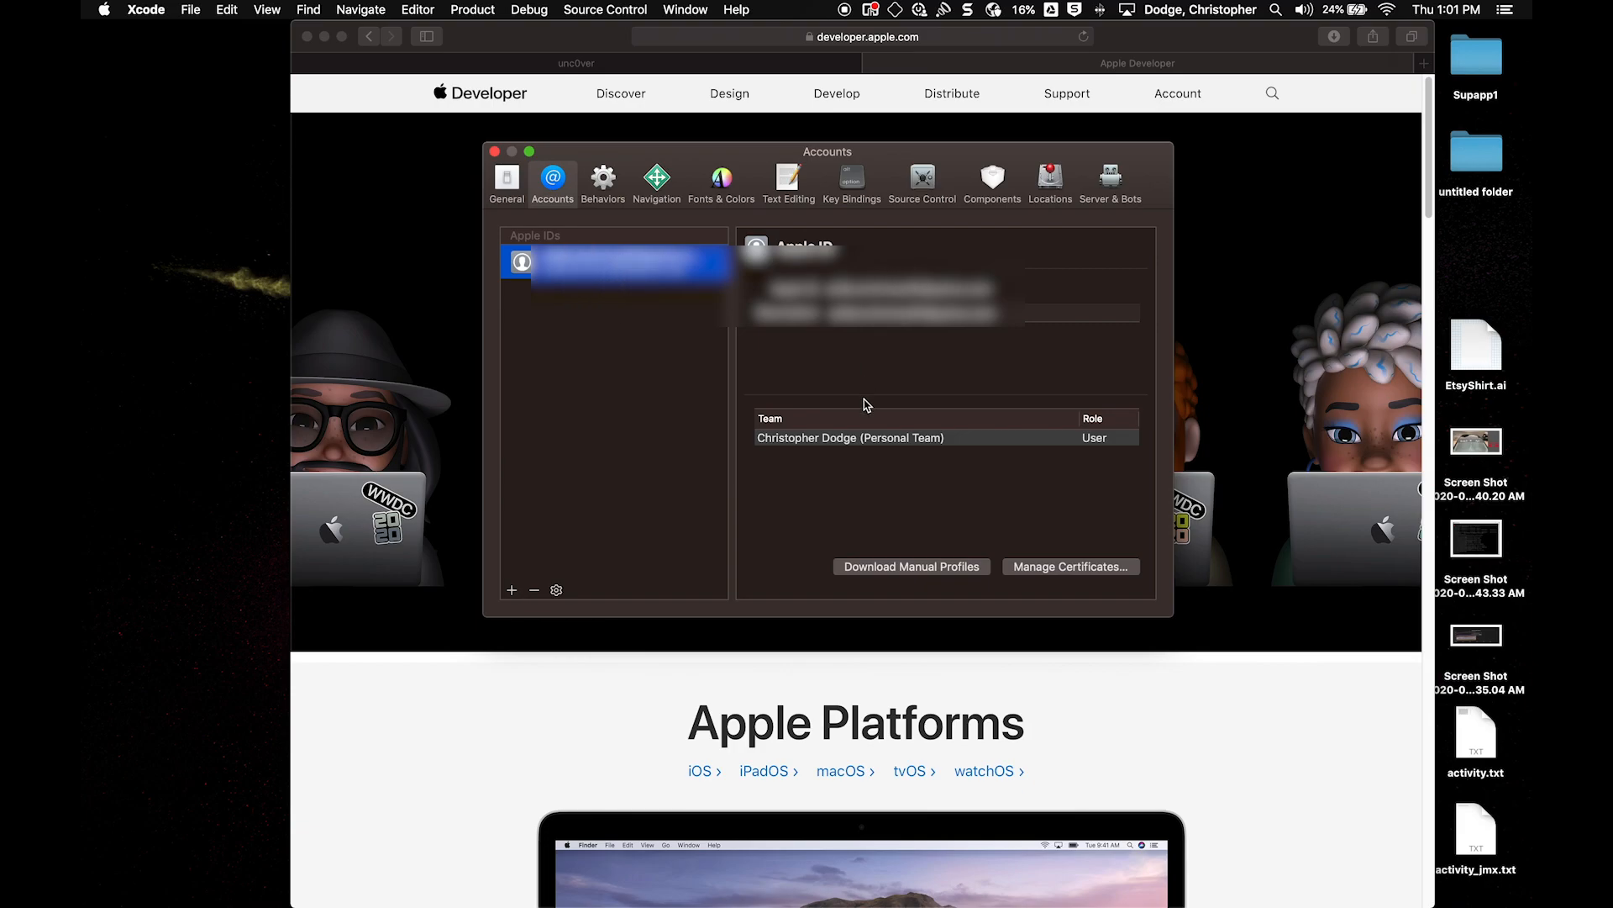
# Step: View the signing certificates of the Apple ID's personal team, then close the preferences
pyautogui.click(865, 438)
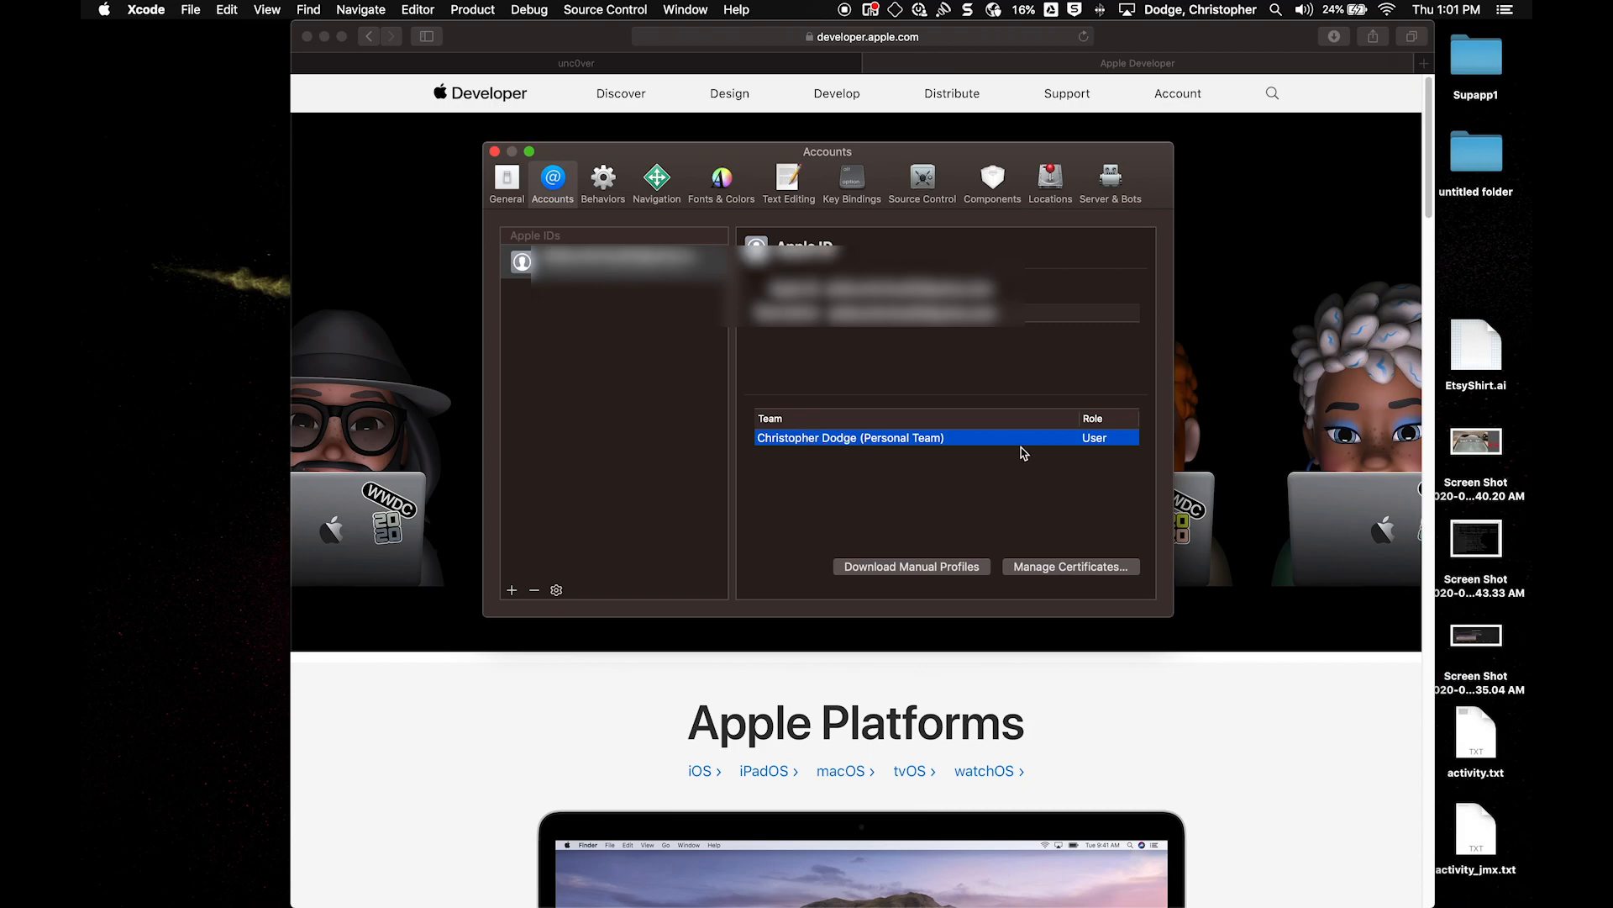
pyautogui.click(1054, 568)
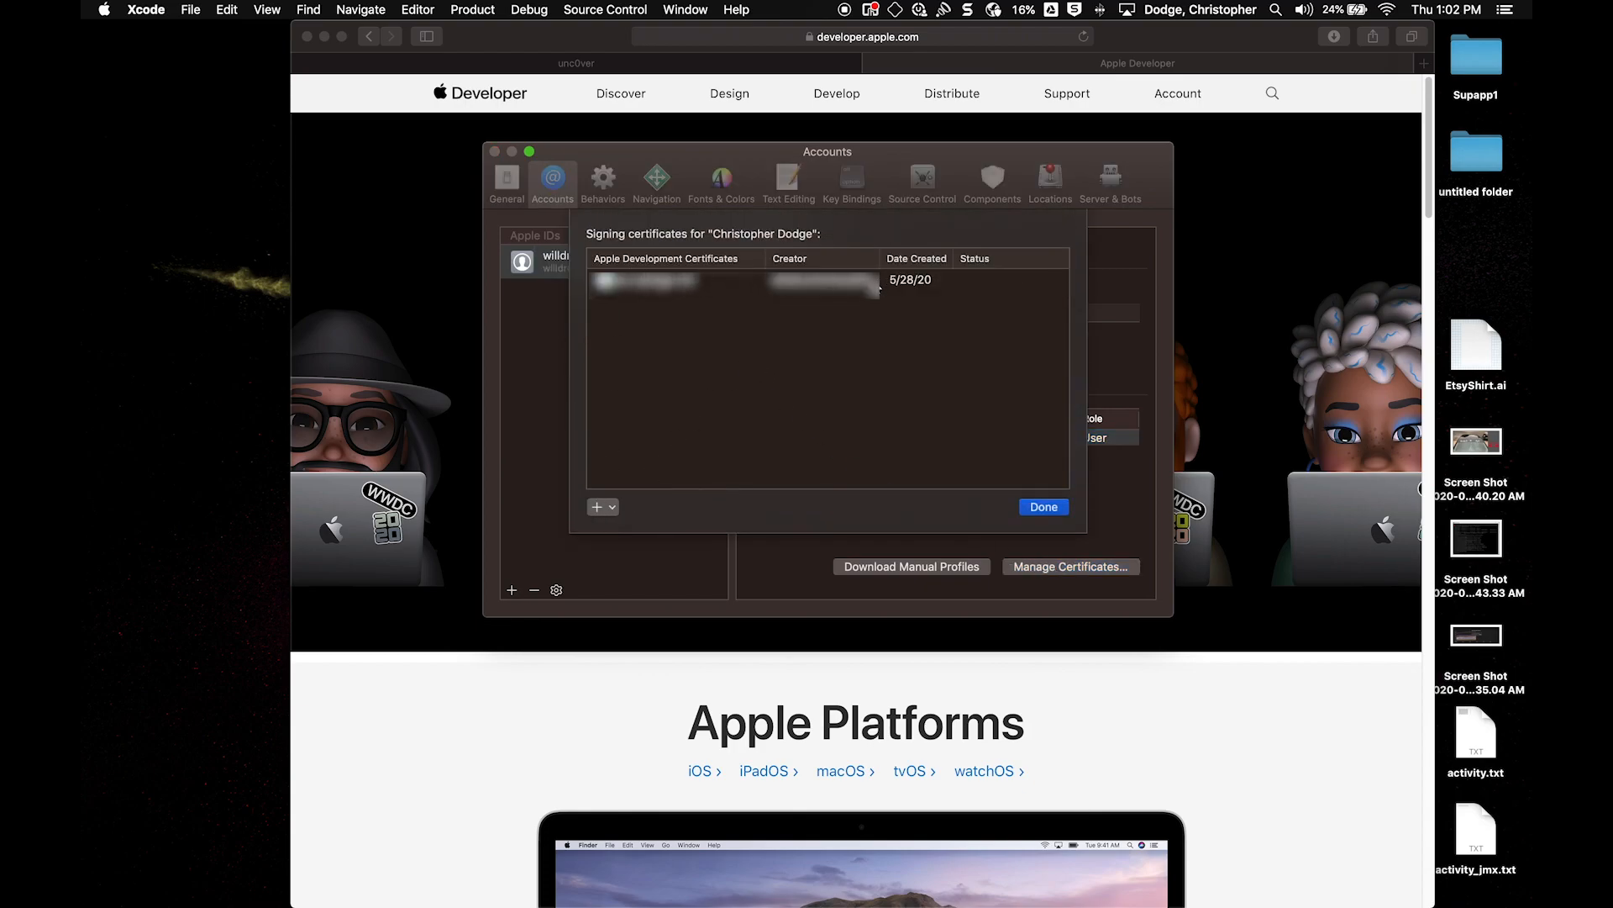
pyautogui.click(1044, 507)
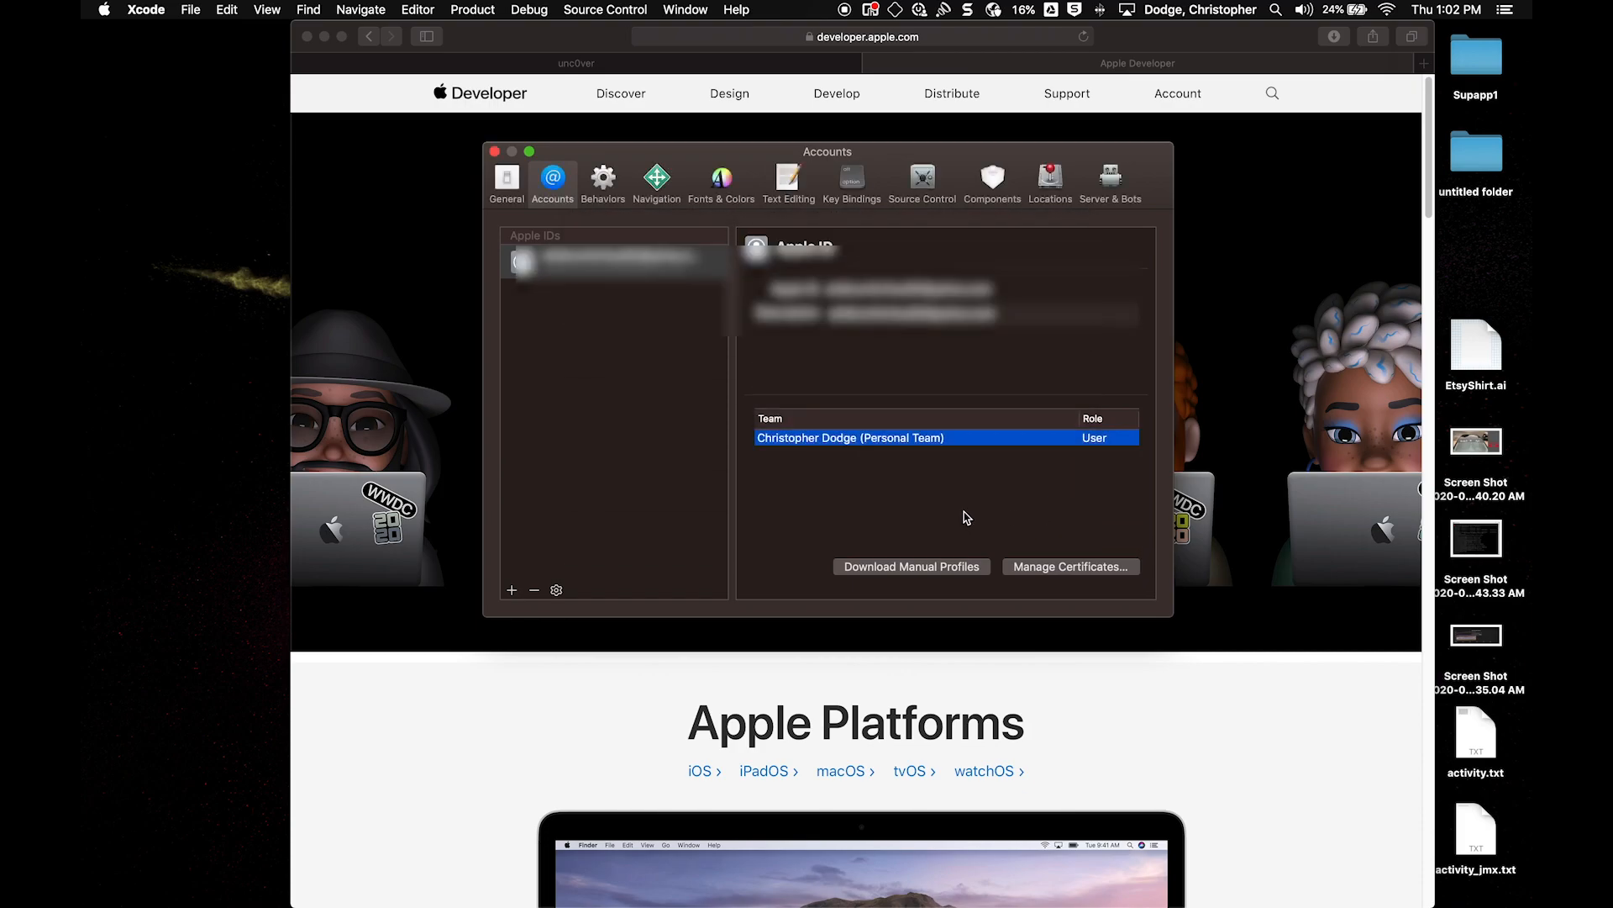
pyautogui.click(495, 151)
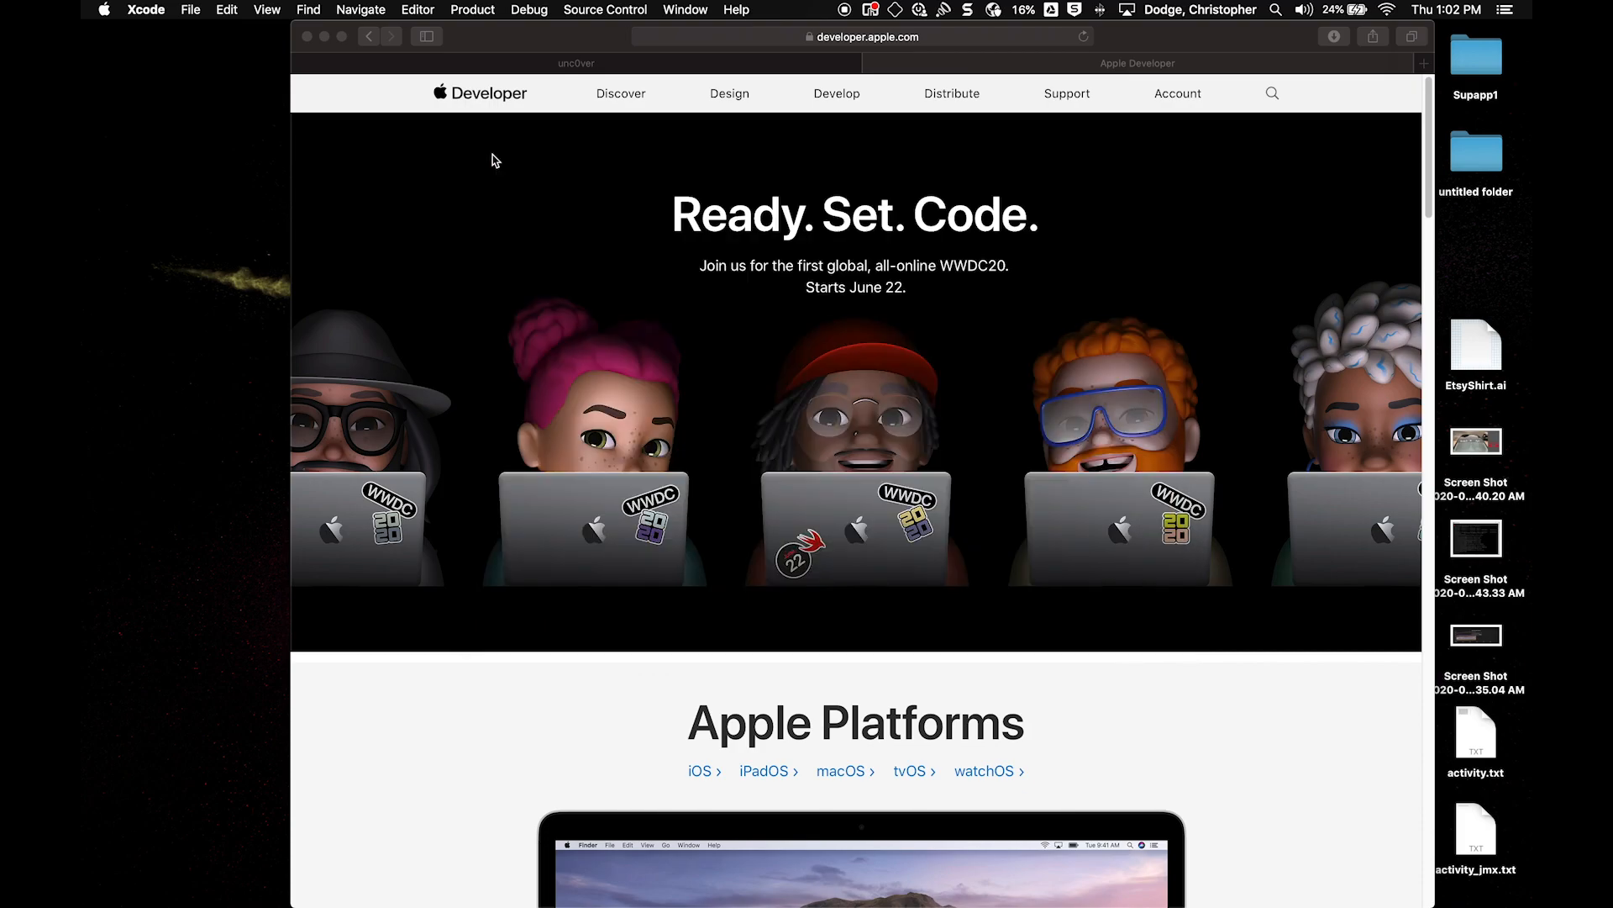
# Step: Start a new tvOS project from the Single View App template
pyautogui.click(186, 8)
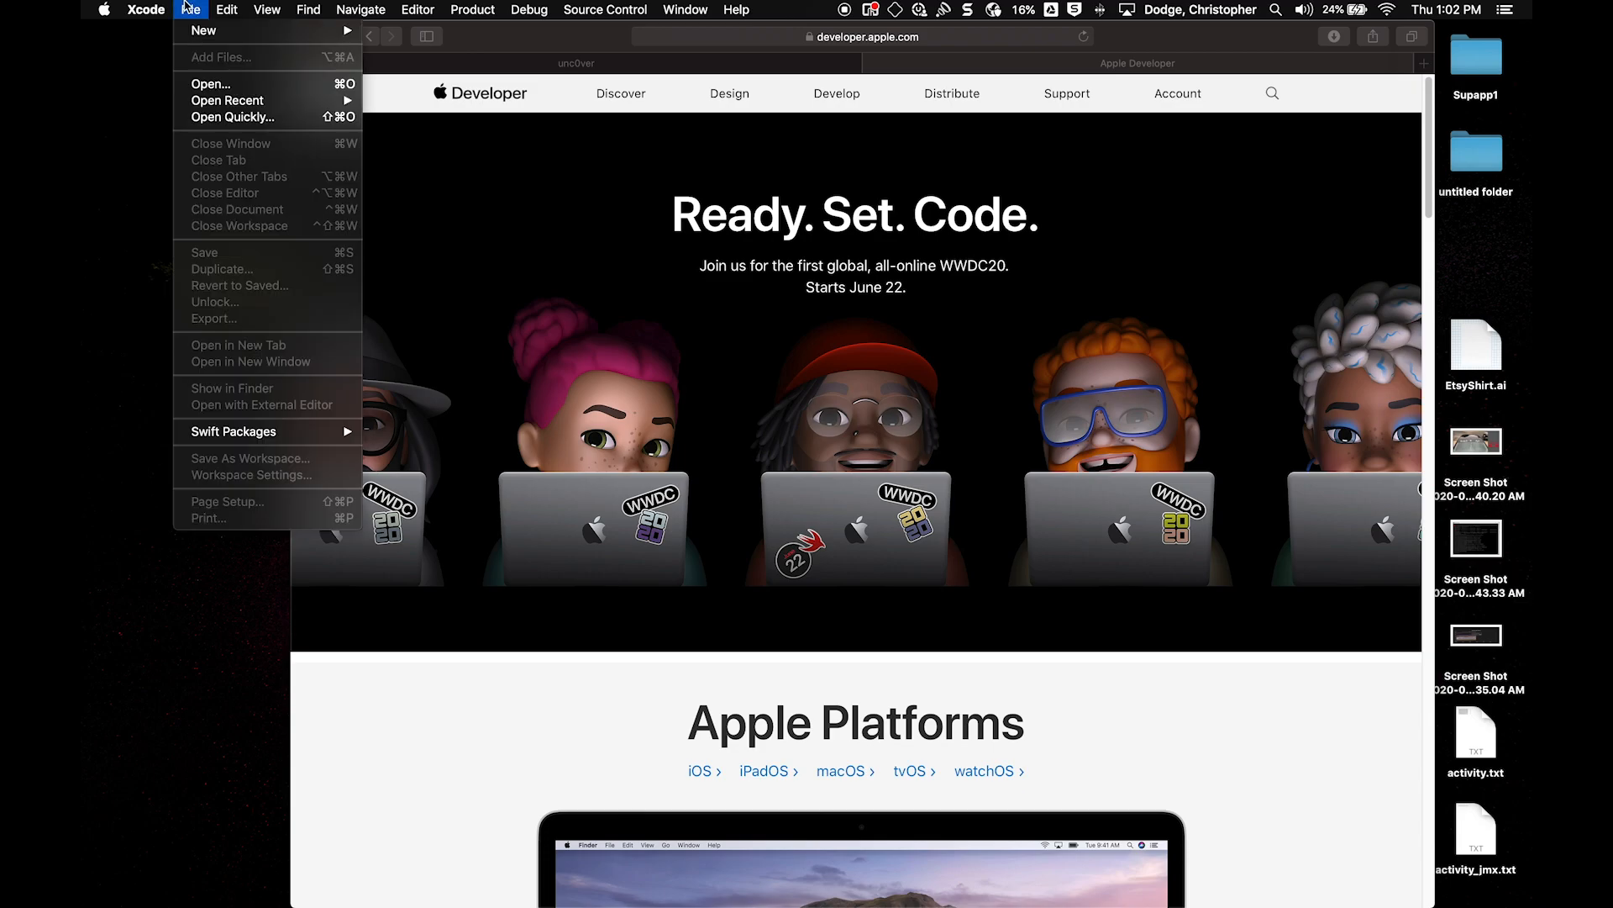
pyautogui.moveTo(206, 31)
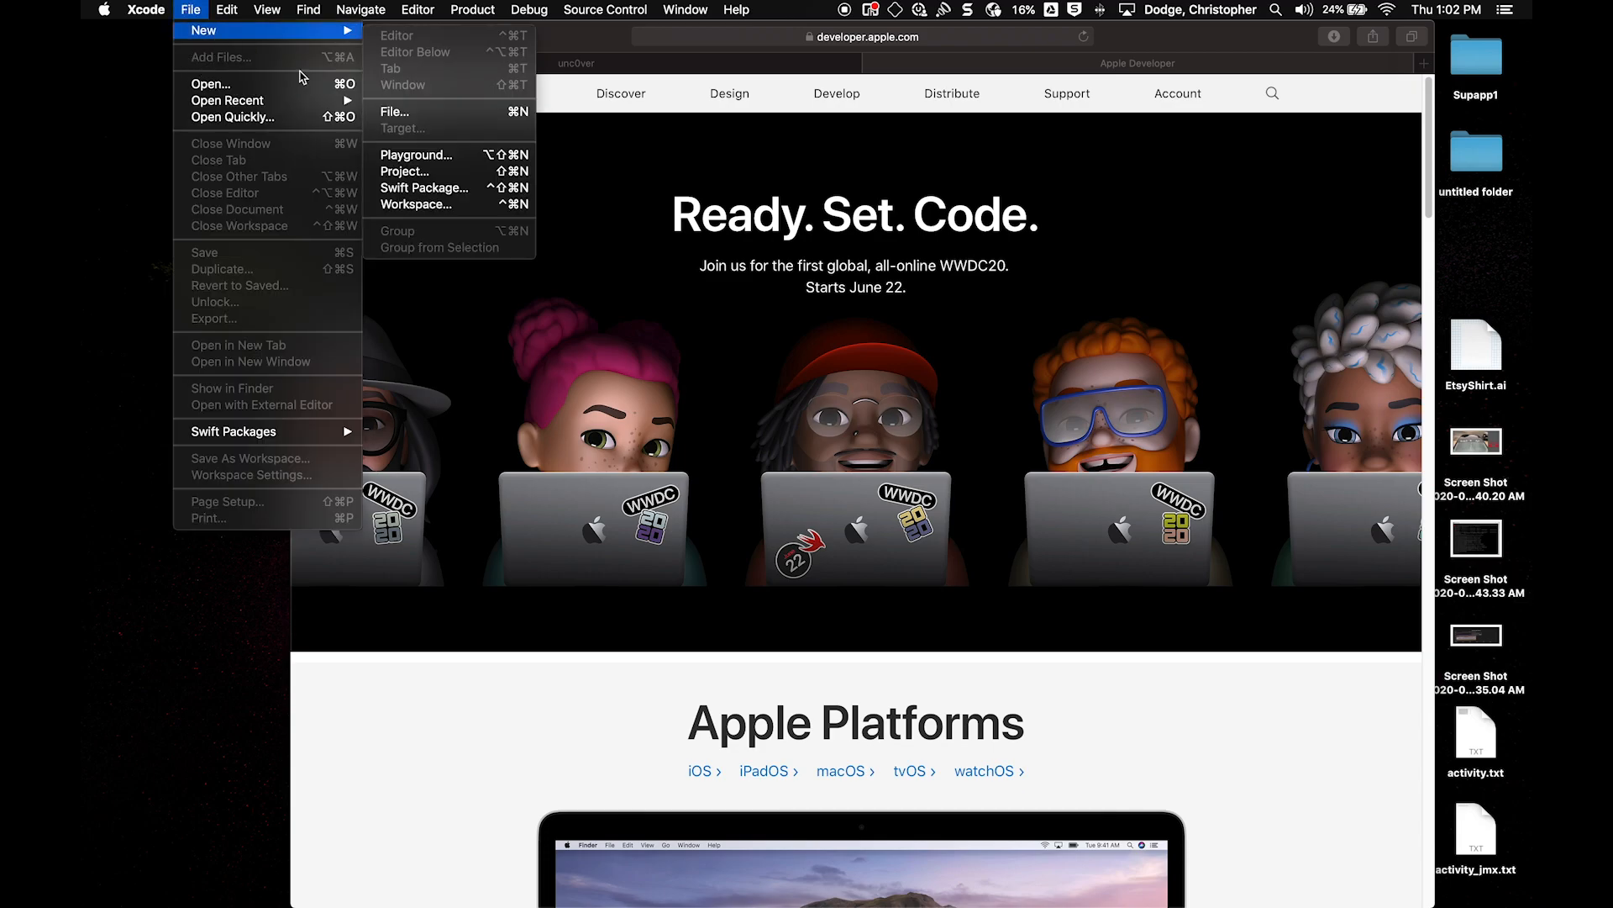
pyautogui.click(428, 176)
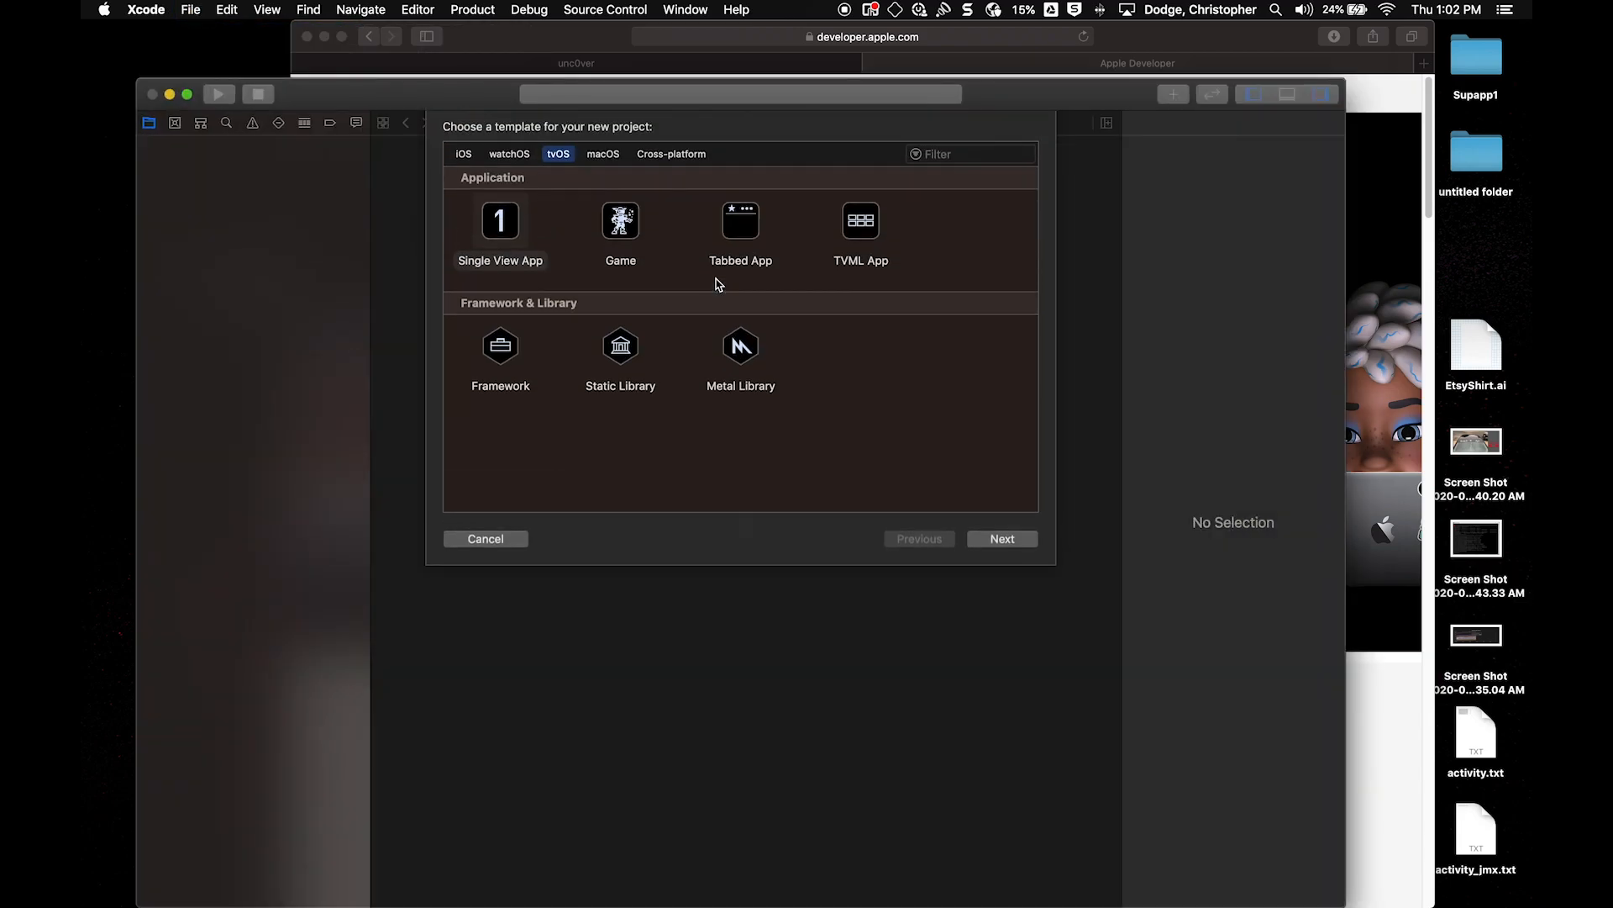
pyautogui.click(504, 227)
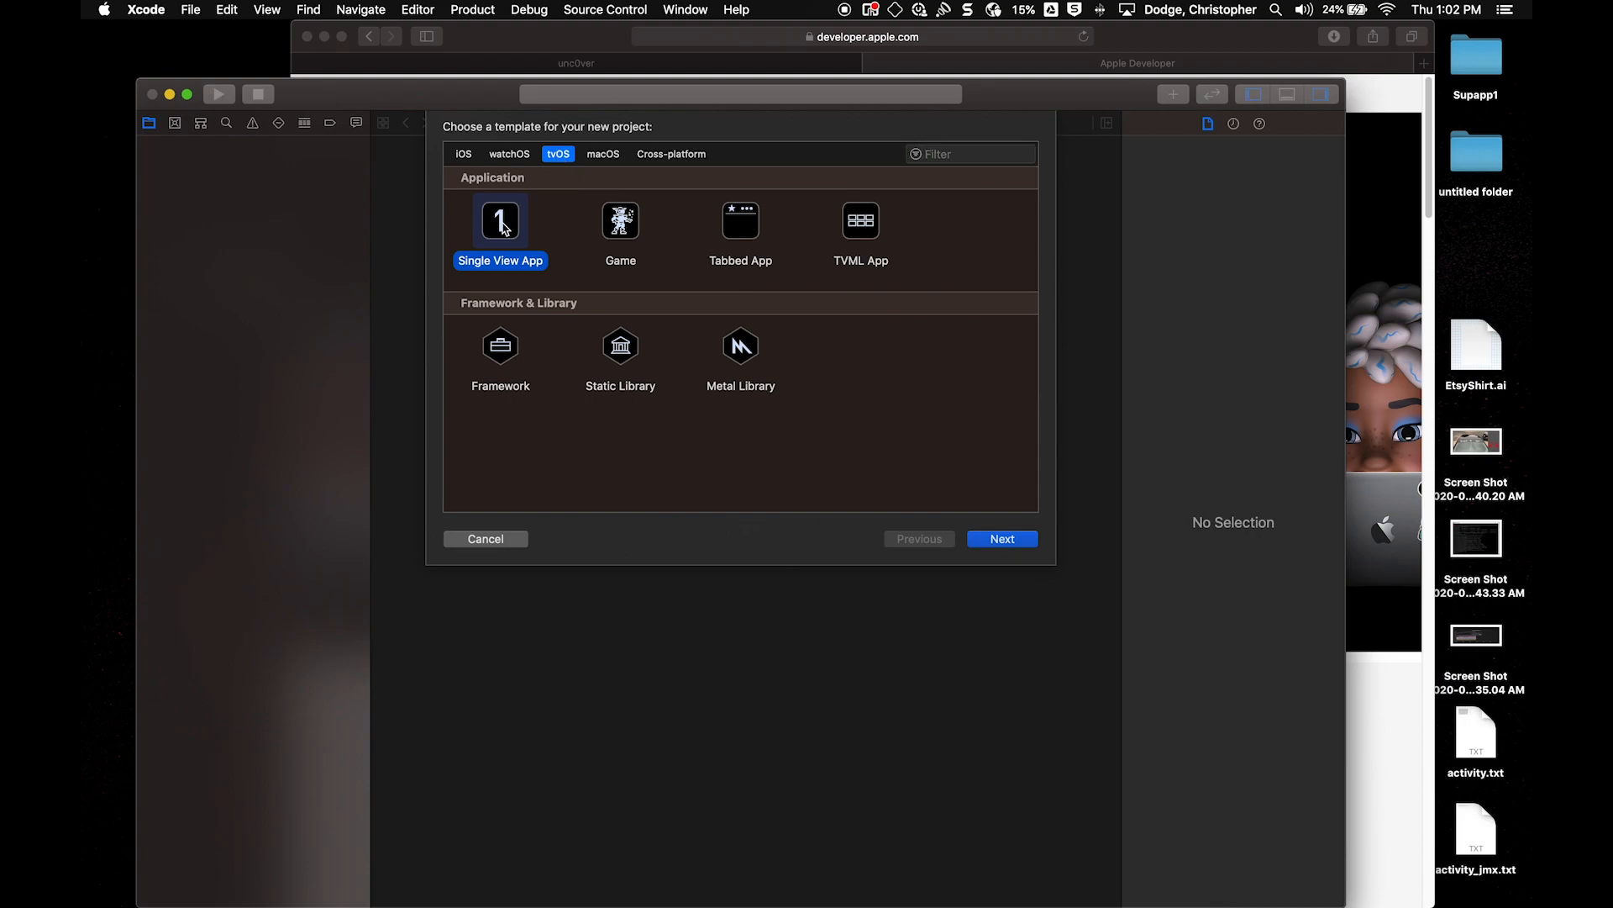
pyautogui.click(998, 542)
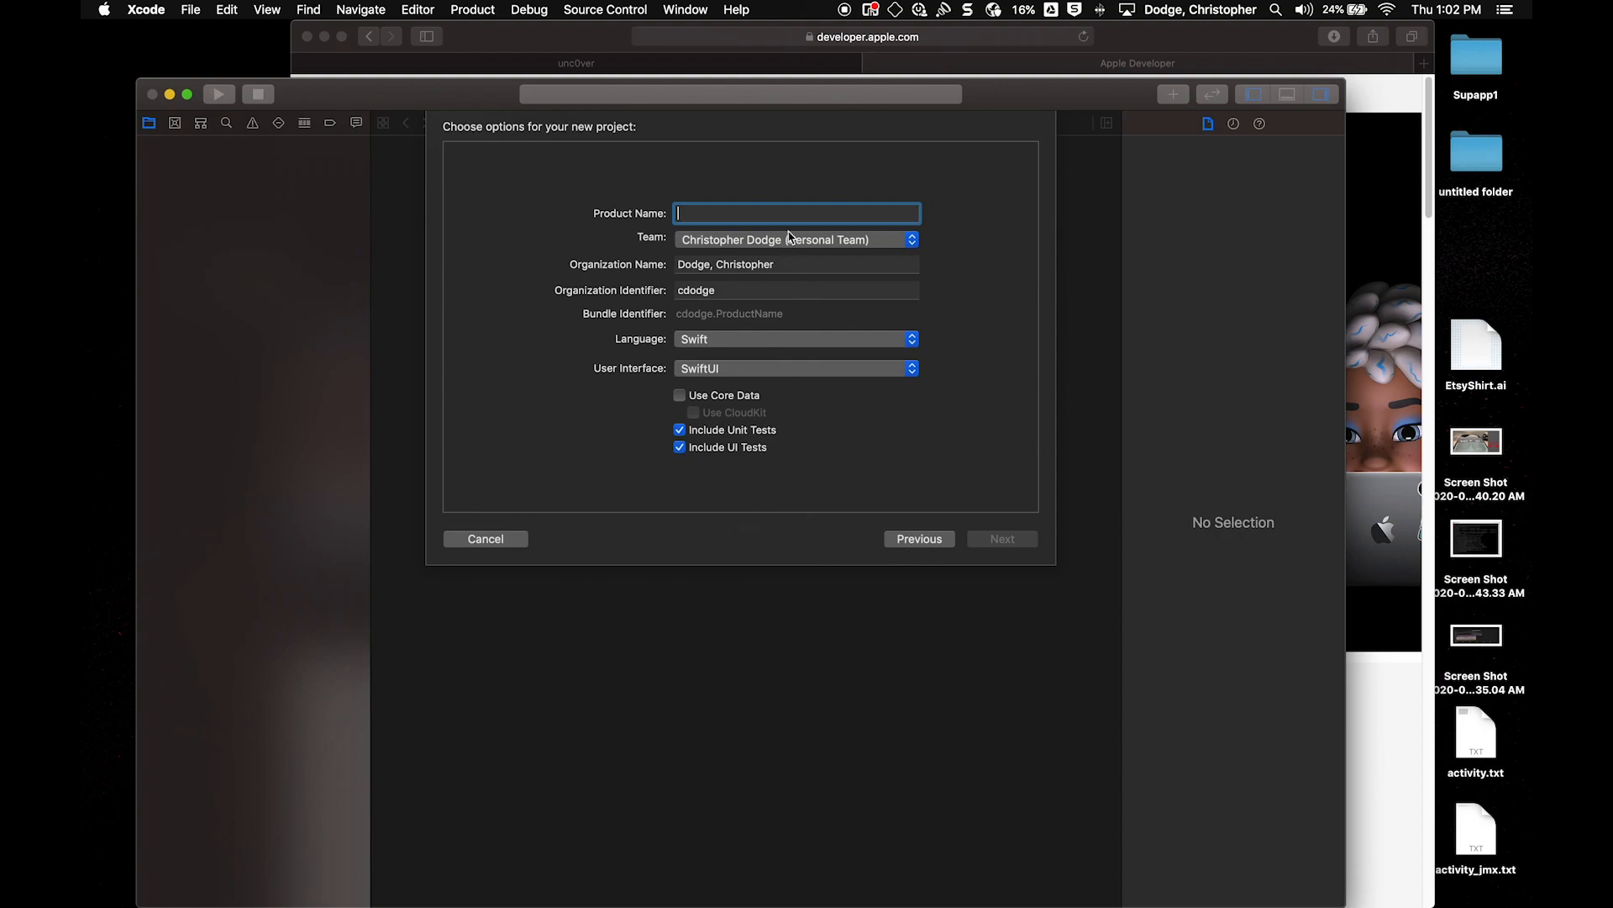
# Step: Set the product name to Tutorial and check the team, organization name and organization identifier
pyautogui.write('Tutorial')
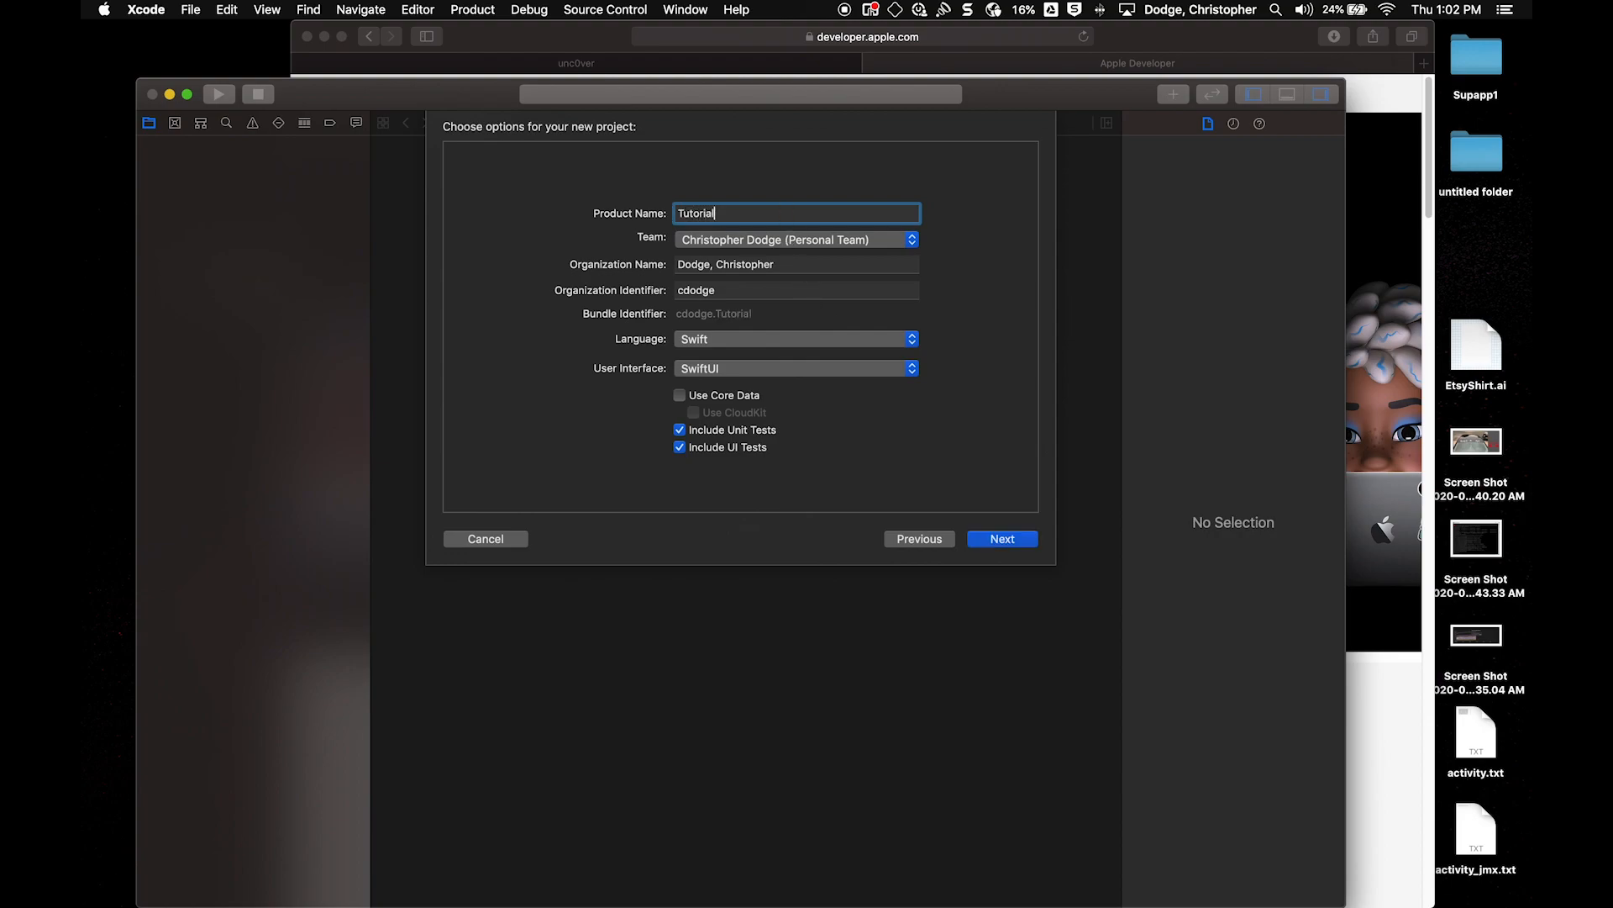
pyautogui.click(805, 245)
pyautogui.click(804, 244)
pyautogui.doubleClick(740, 265)
pyautogui.tripleClick(739, 265)
pyautogui.doubleClick(732, 286)
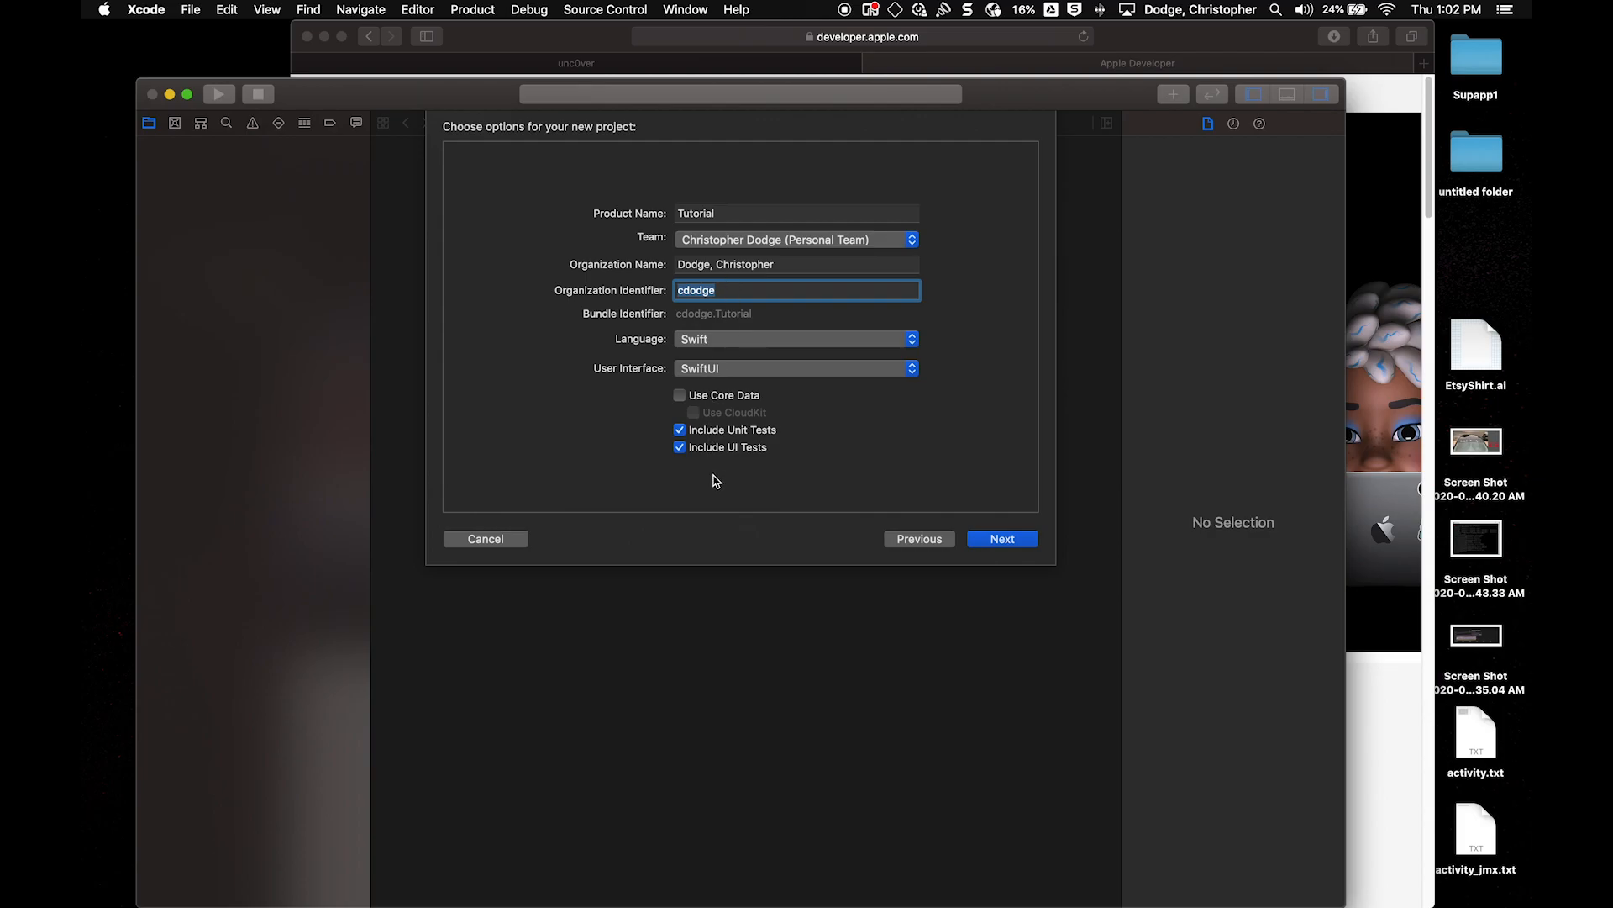
# Step: Create the project on the Desktop with a Git repository and move its window higher on the screen
pyautogui.click(997, 542)
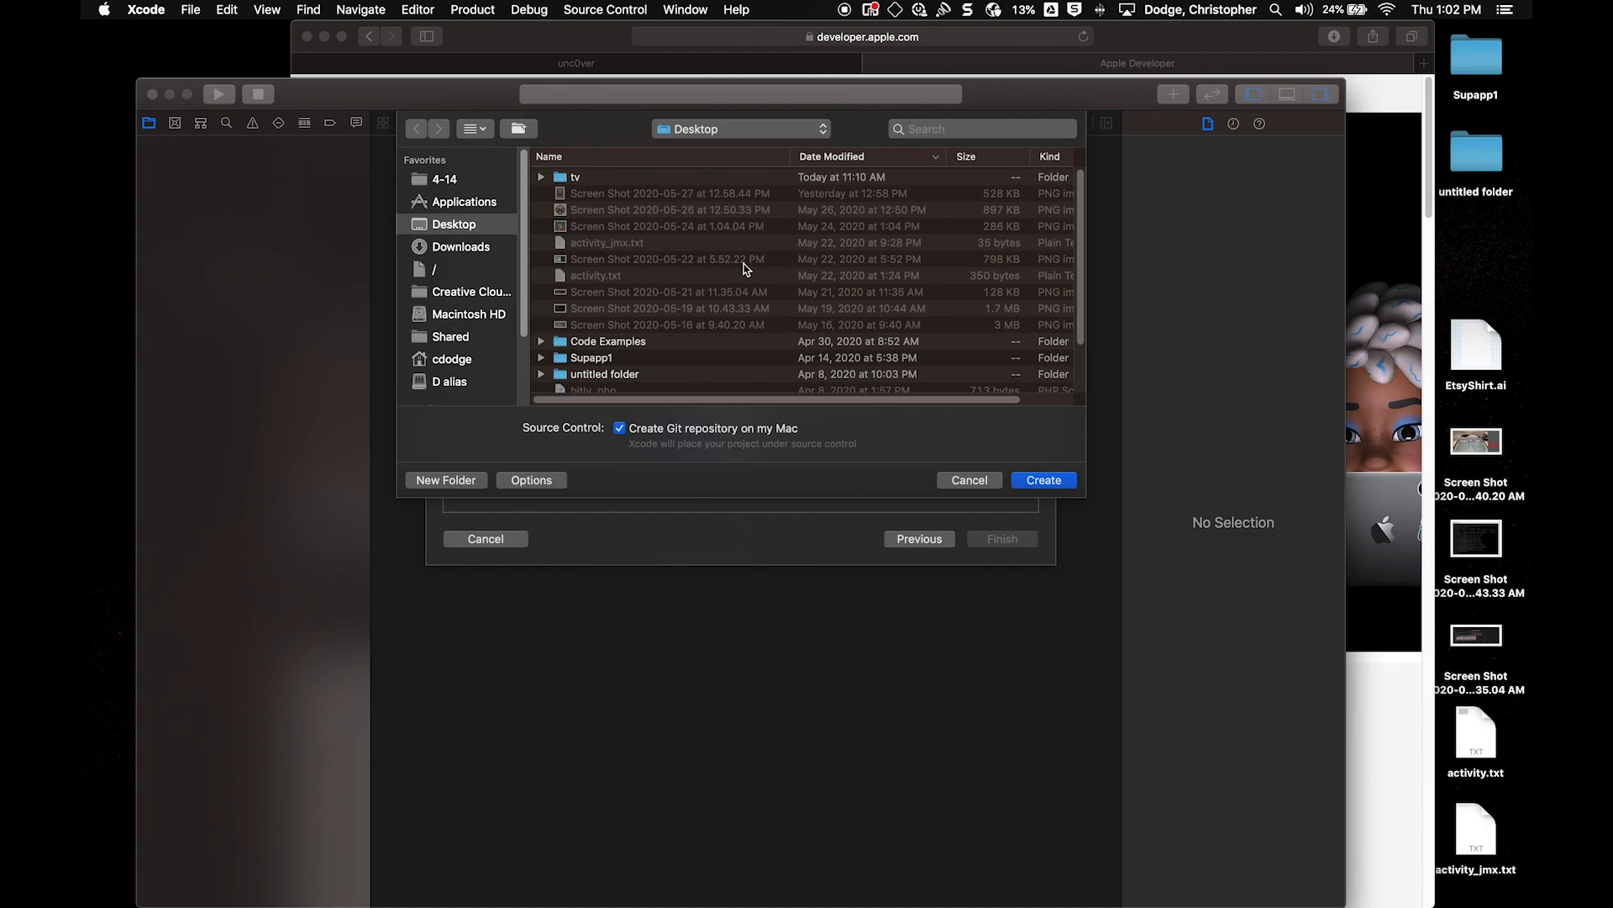
pyautogui.click(1039, 485)
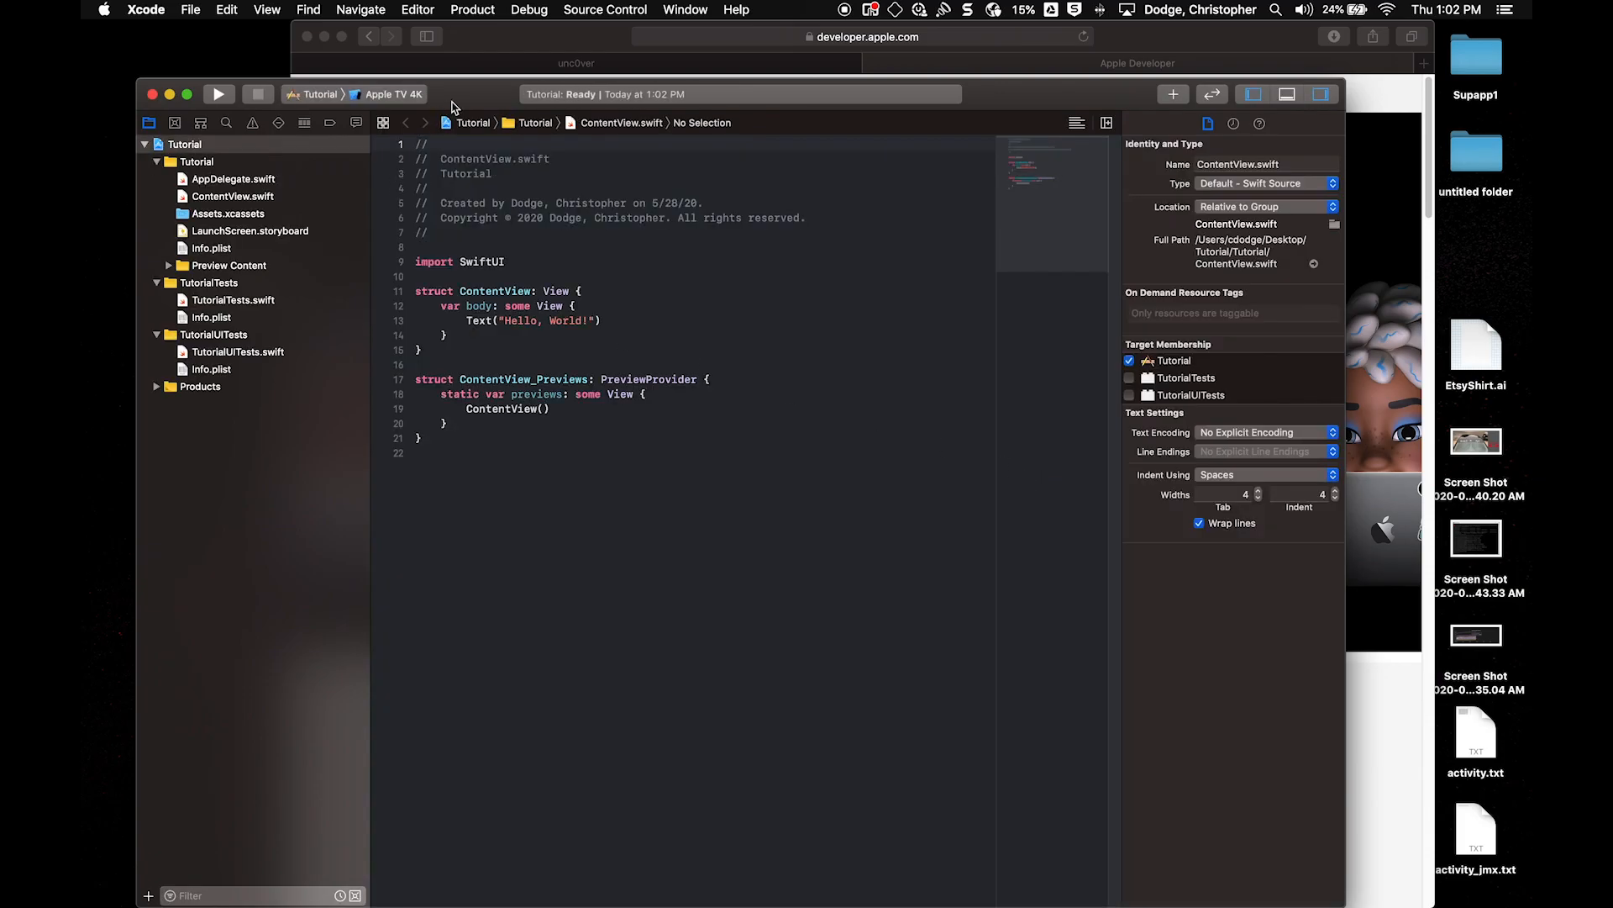
pyautogui.moveTo(452, 104); pyautogui.dragTo(471, 59)
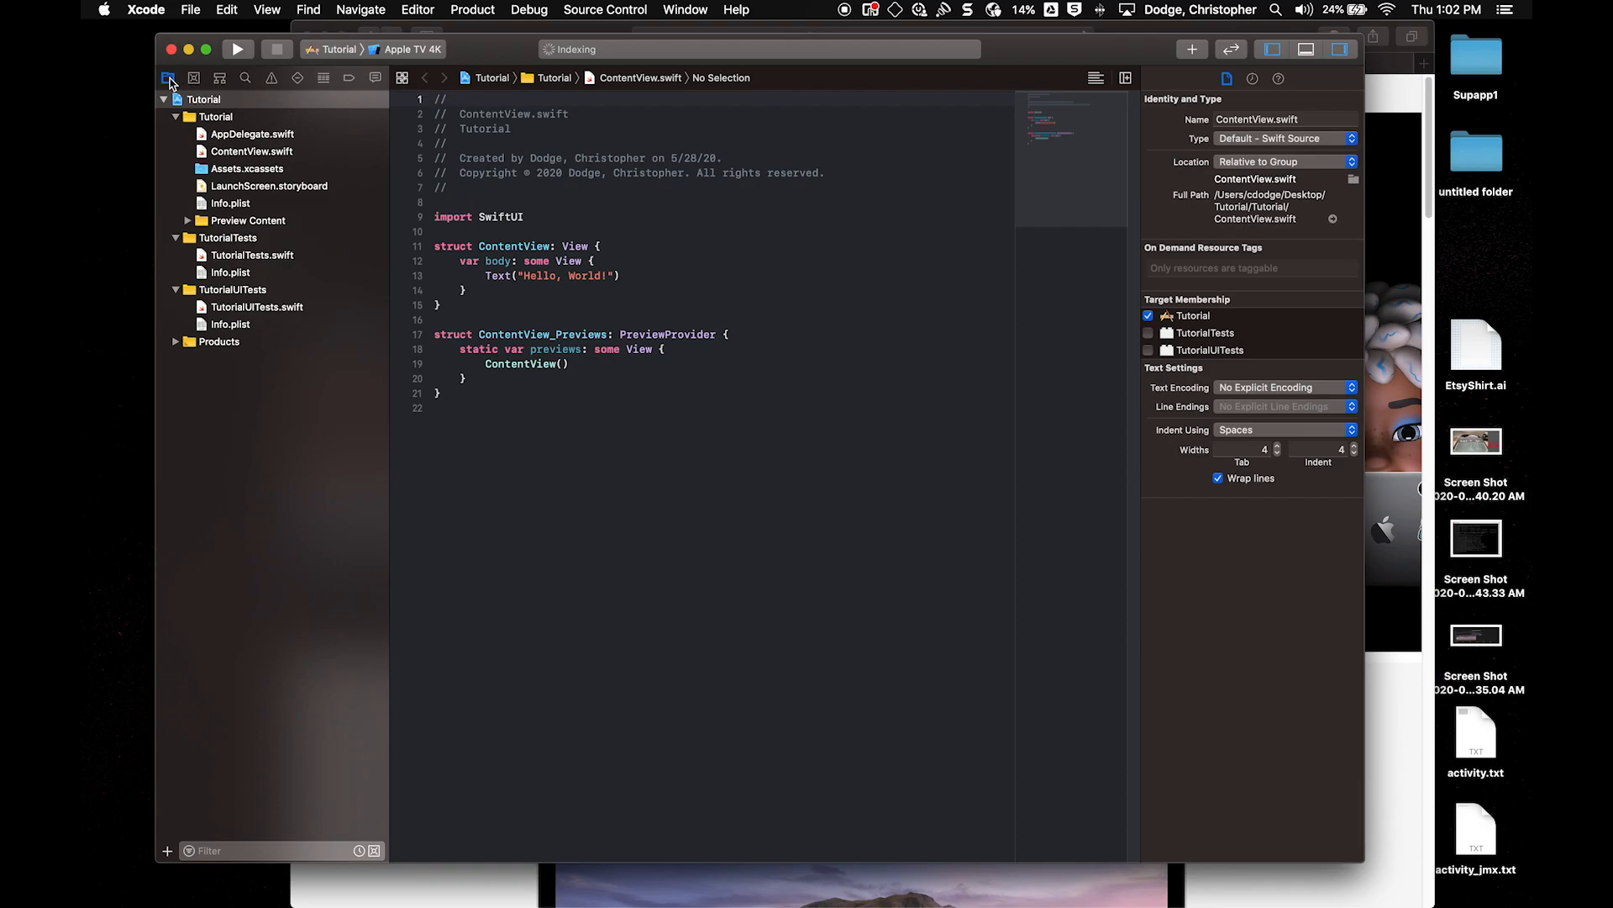
# Step: Look through the project's source control, symbol, find, test and breakpoint navigators, then return to the project file list
pyautogui.click(194, 78)
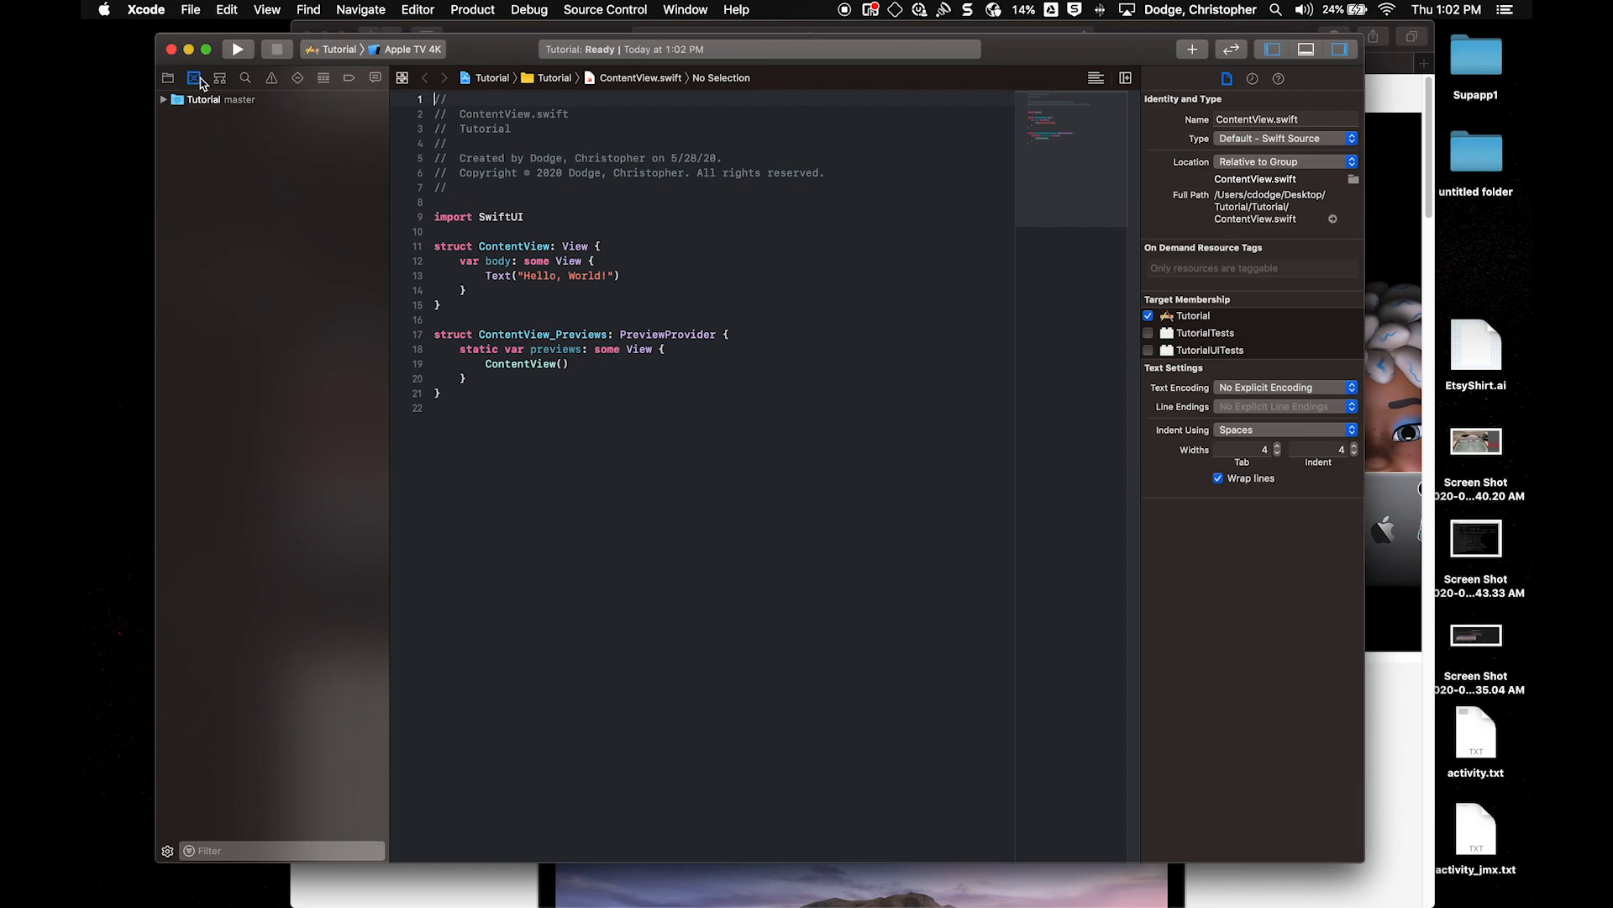
pyautogui.click(220, 78)
pyautogui.click(246, 78)
pyautogui.click(297, 78)
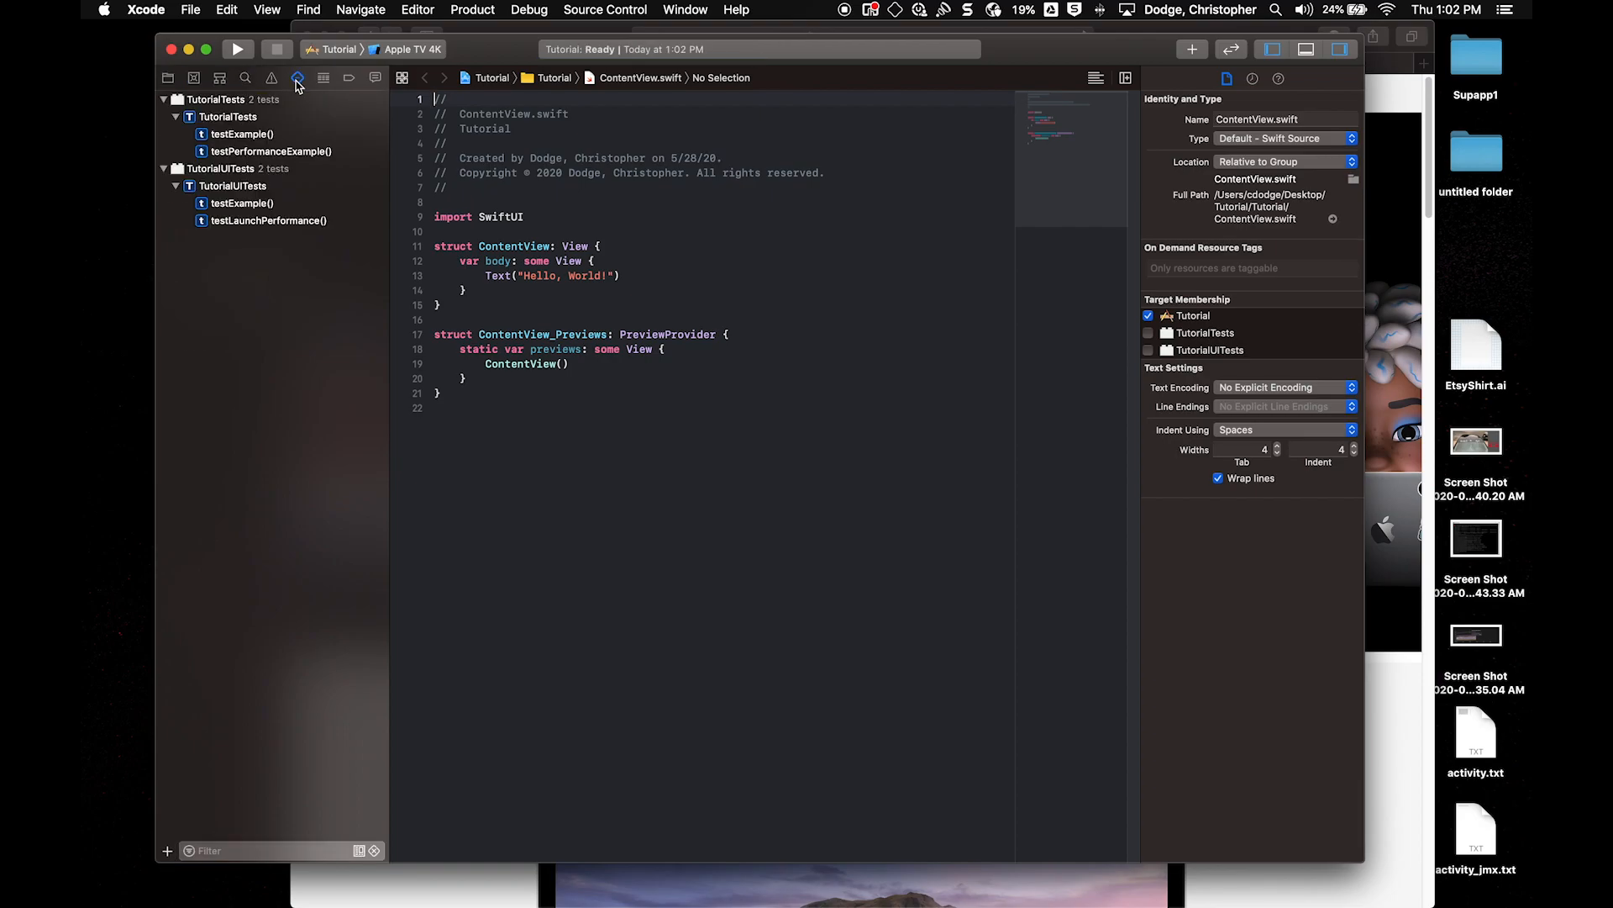
pyautogui.press('super+7')
pyautogui.press('super+8')
pyautogui.press('super+9')
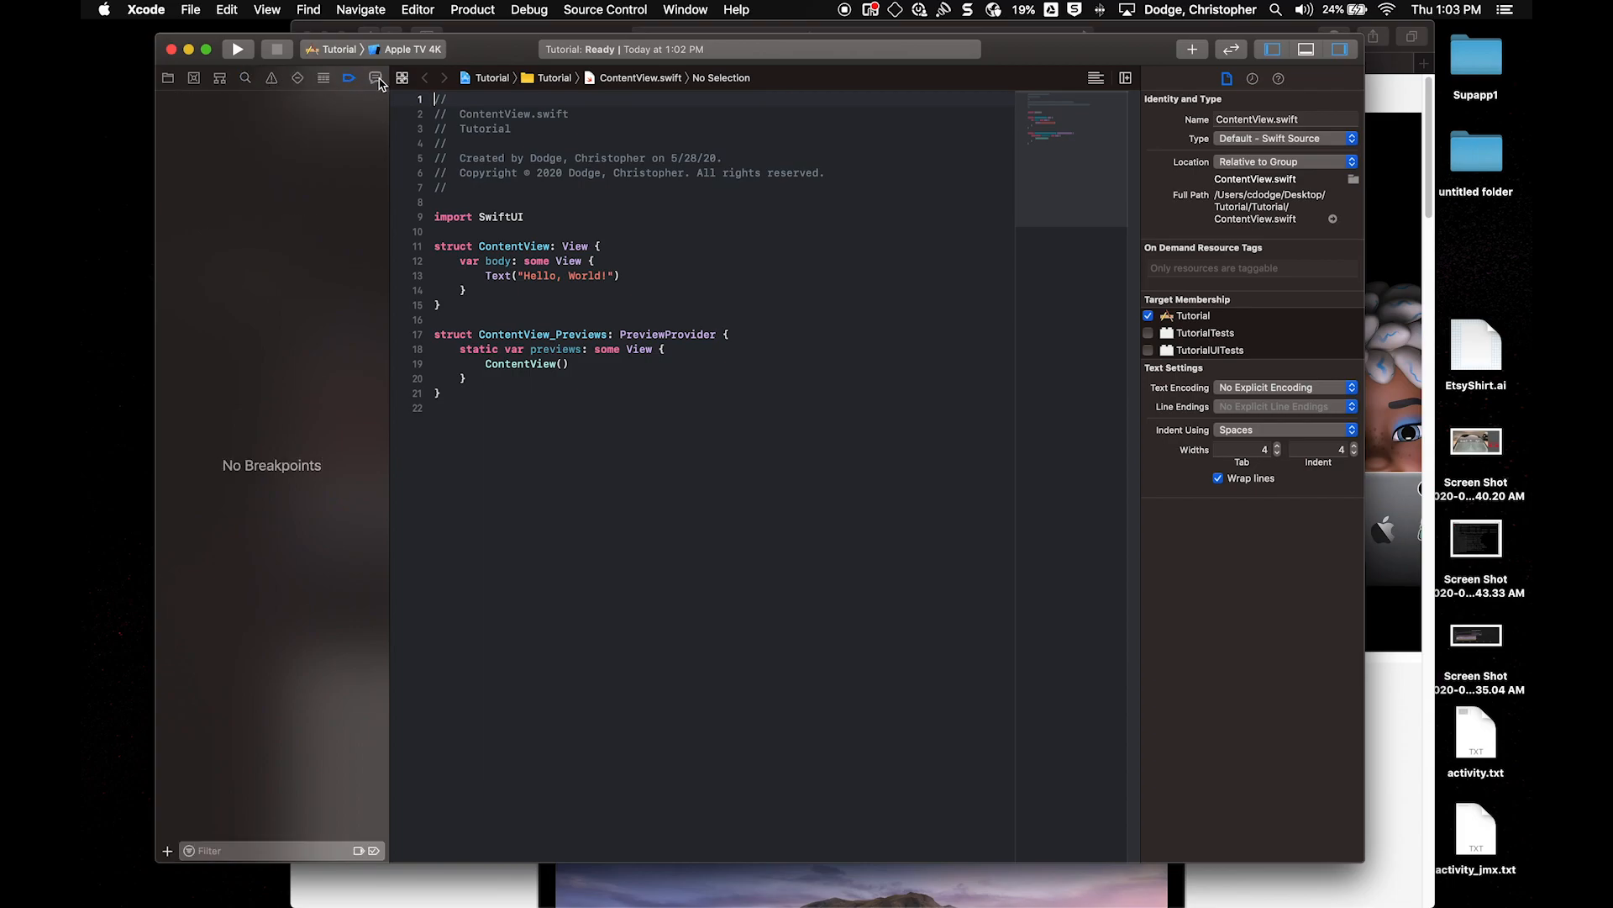
pyautogui.click(168, 78)
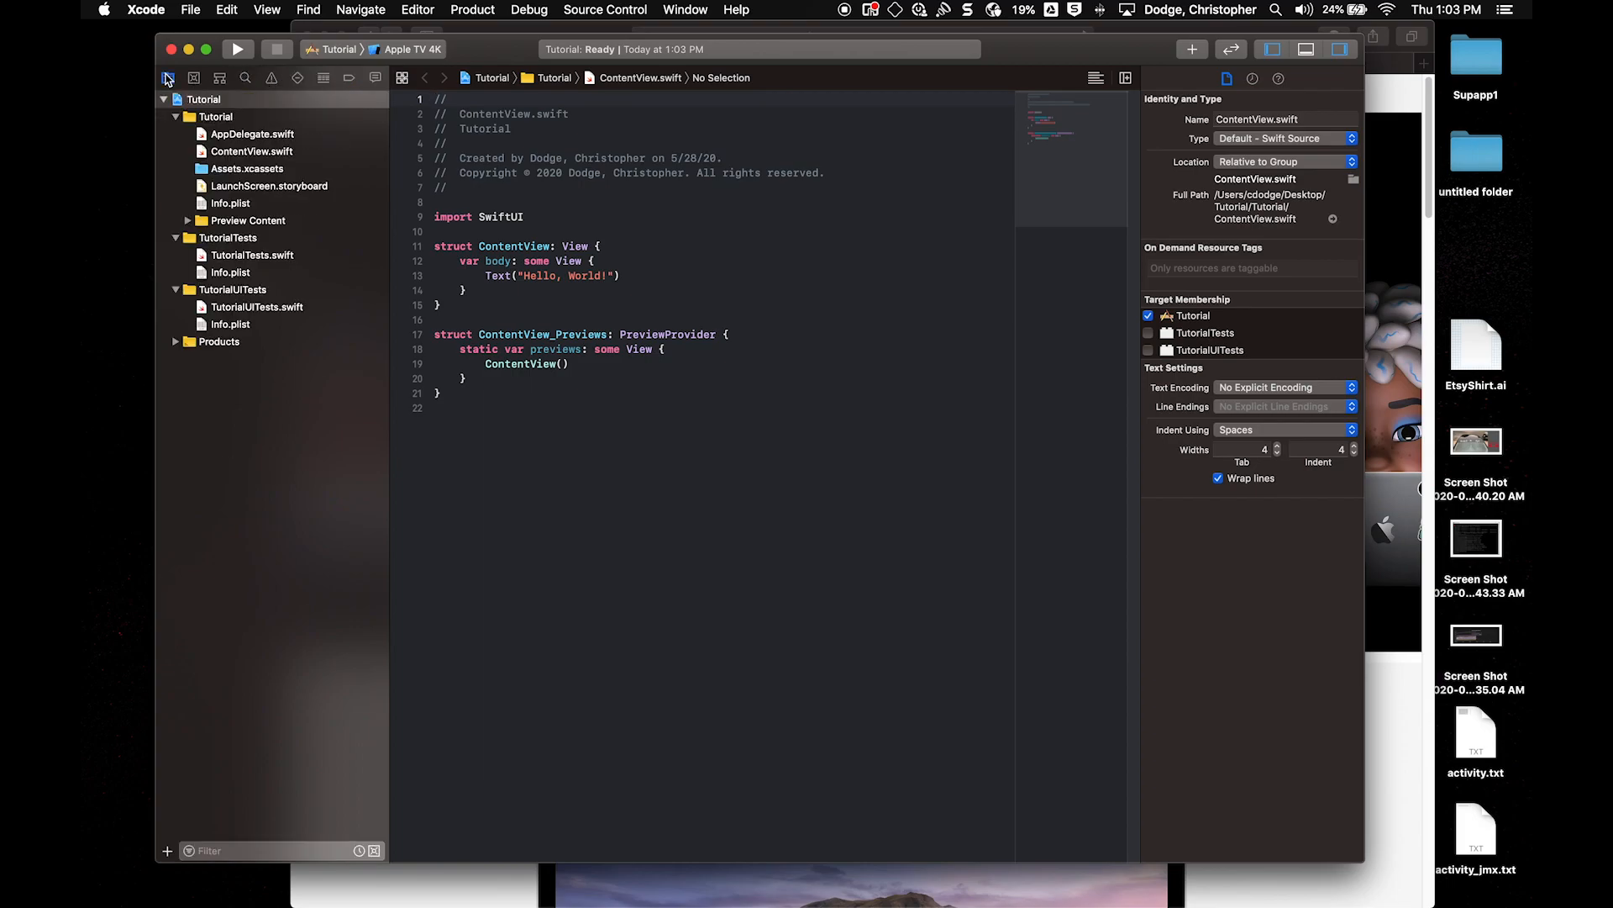
# Step: Open the Tutorial target's Signing & Capabilities settings and check which personal team is selected
pyautogui.click(227, 99)
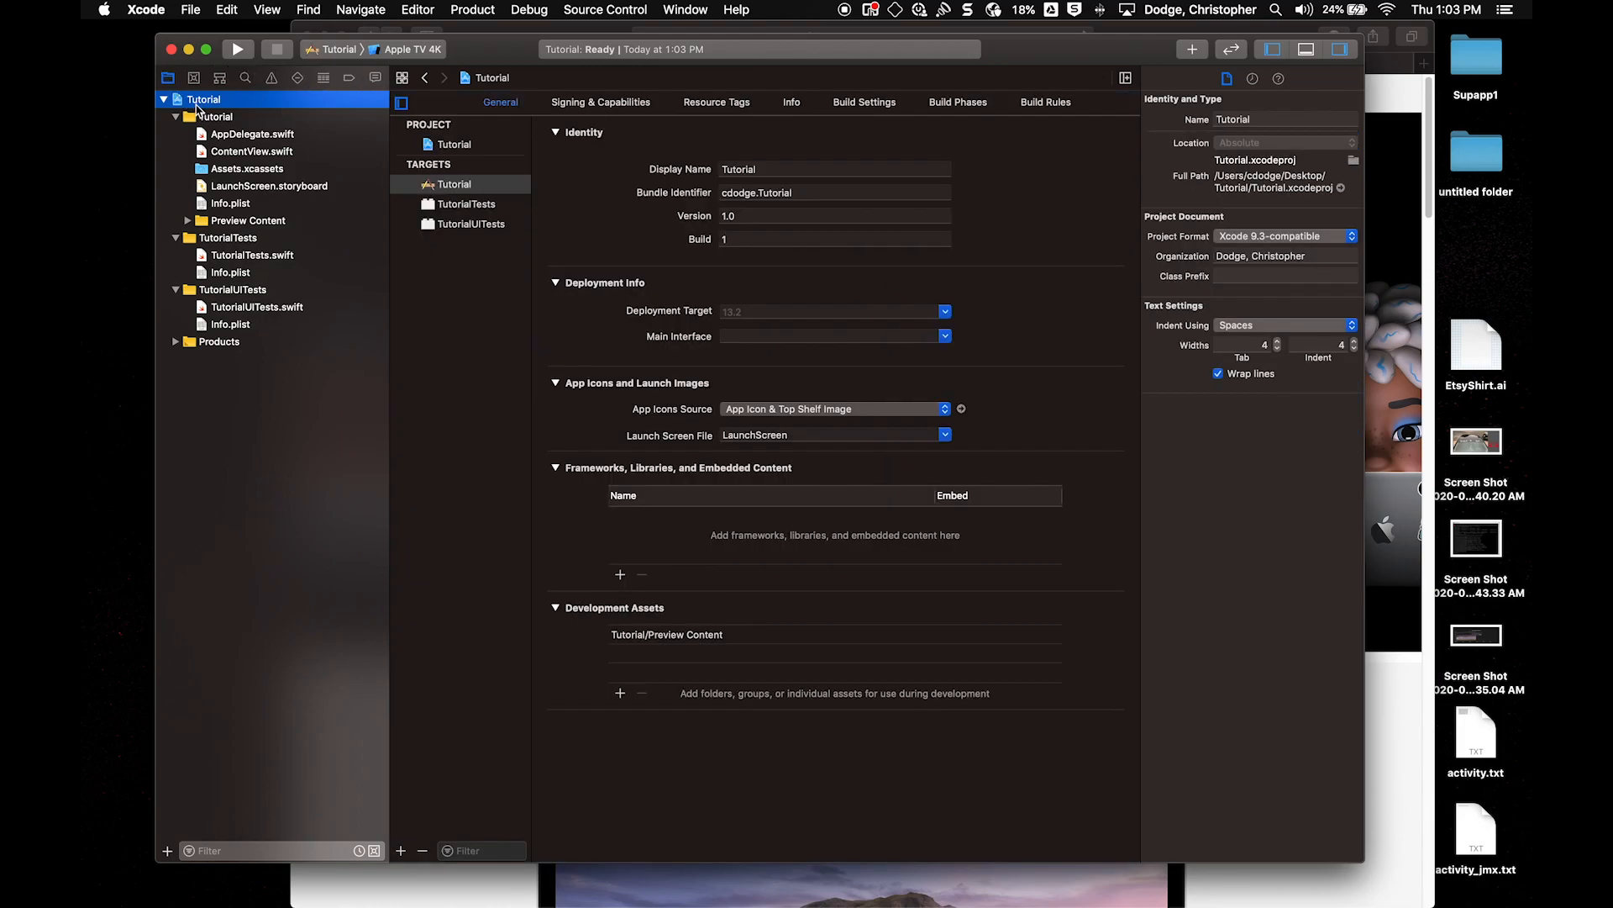
pyautogui.click(198, 101)
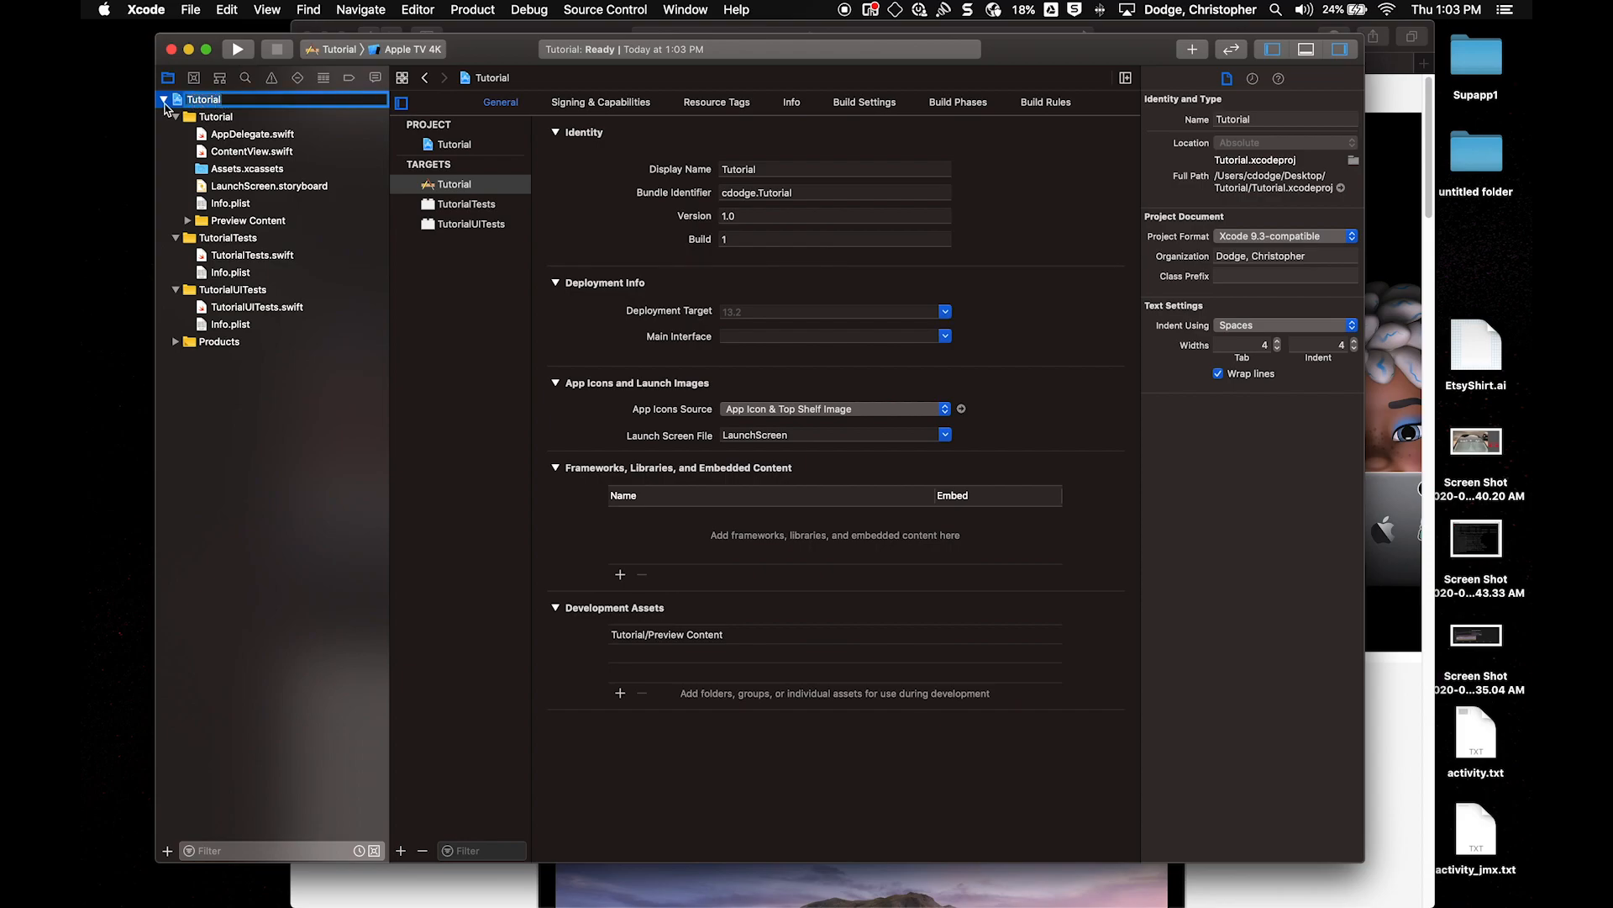
pyautogui.press('Return')
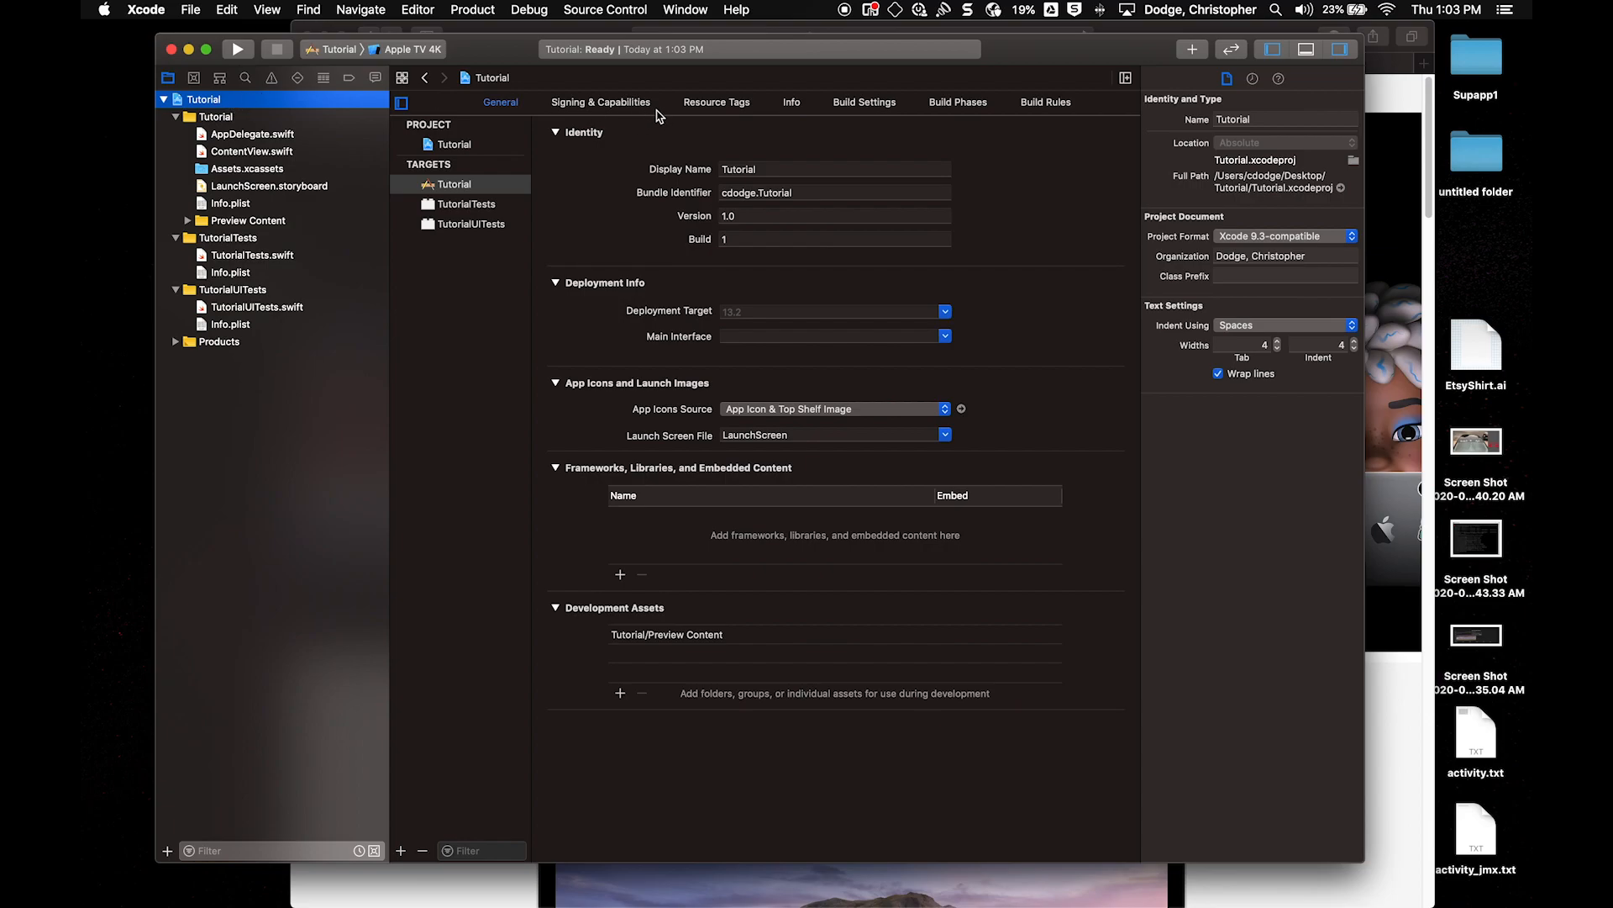
pyautogui.click(605, 107)
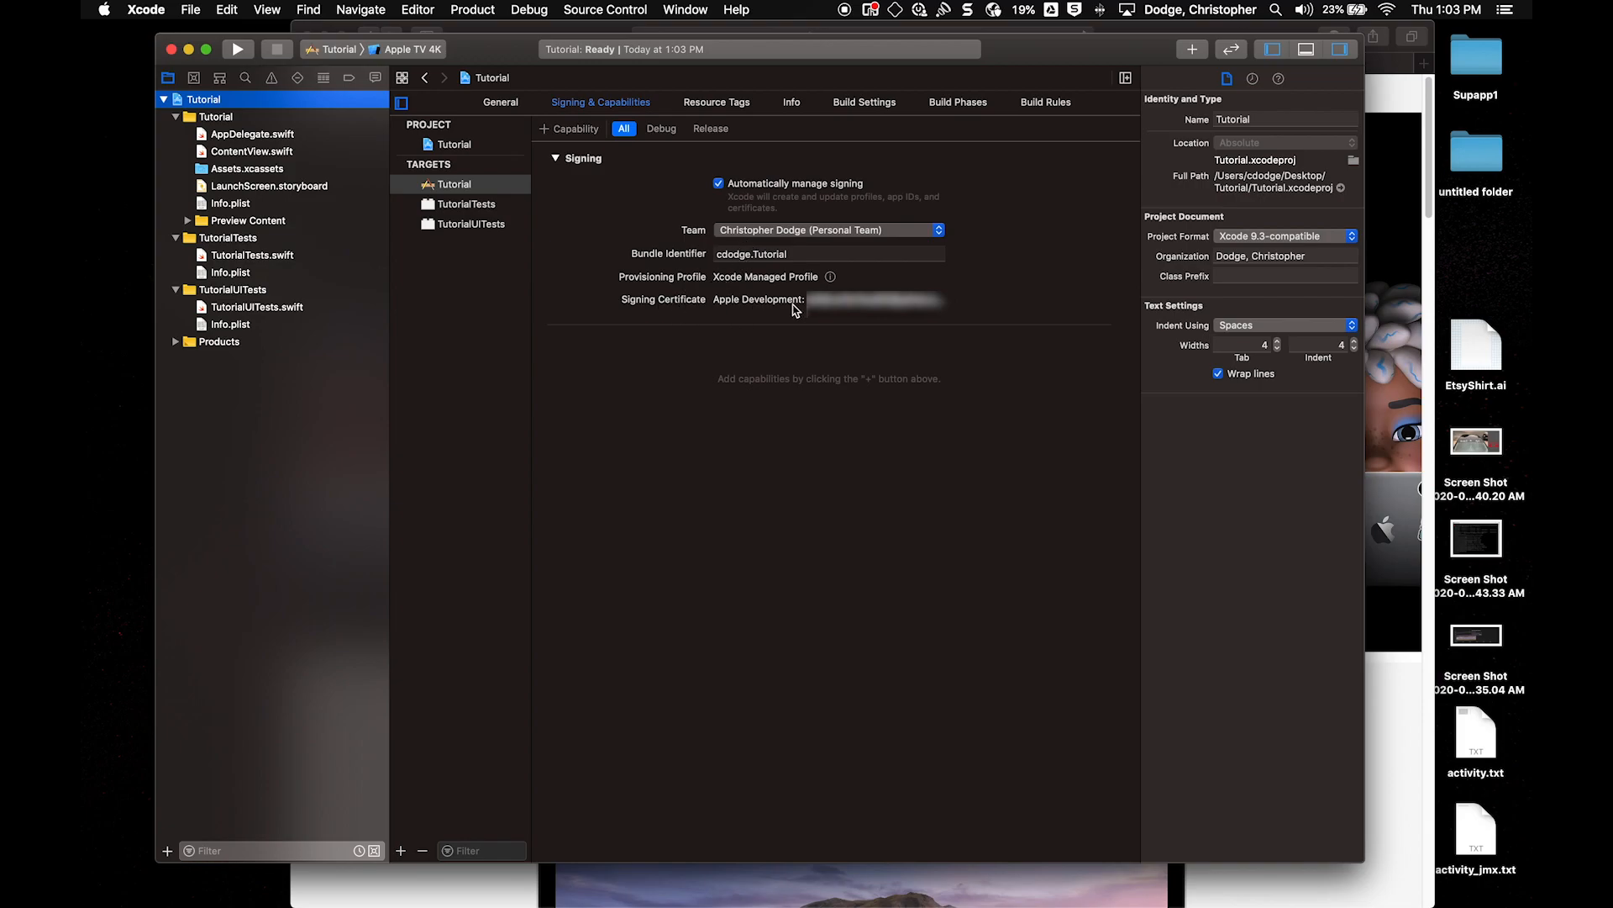
pyautogui.click(795, 231)
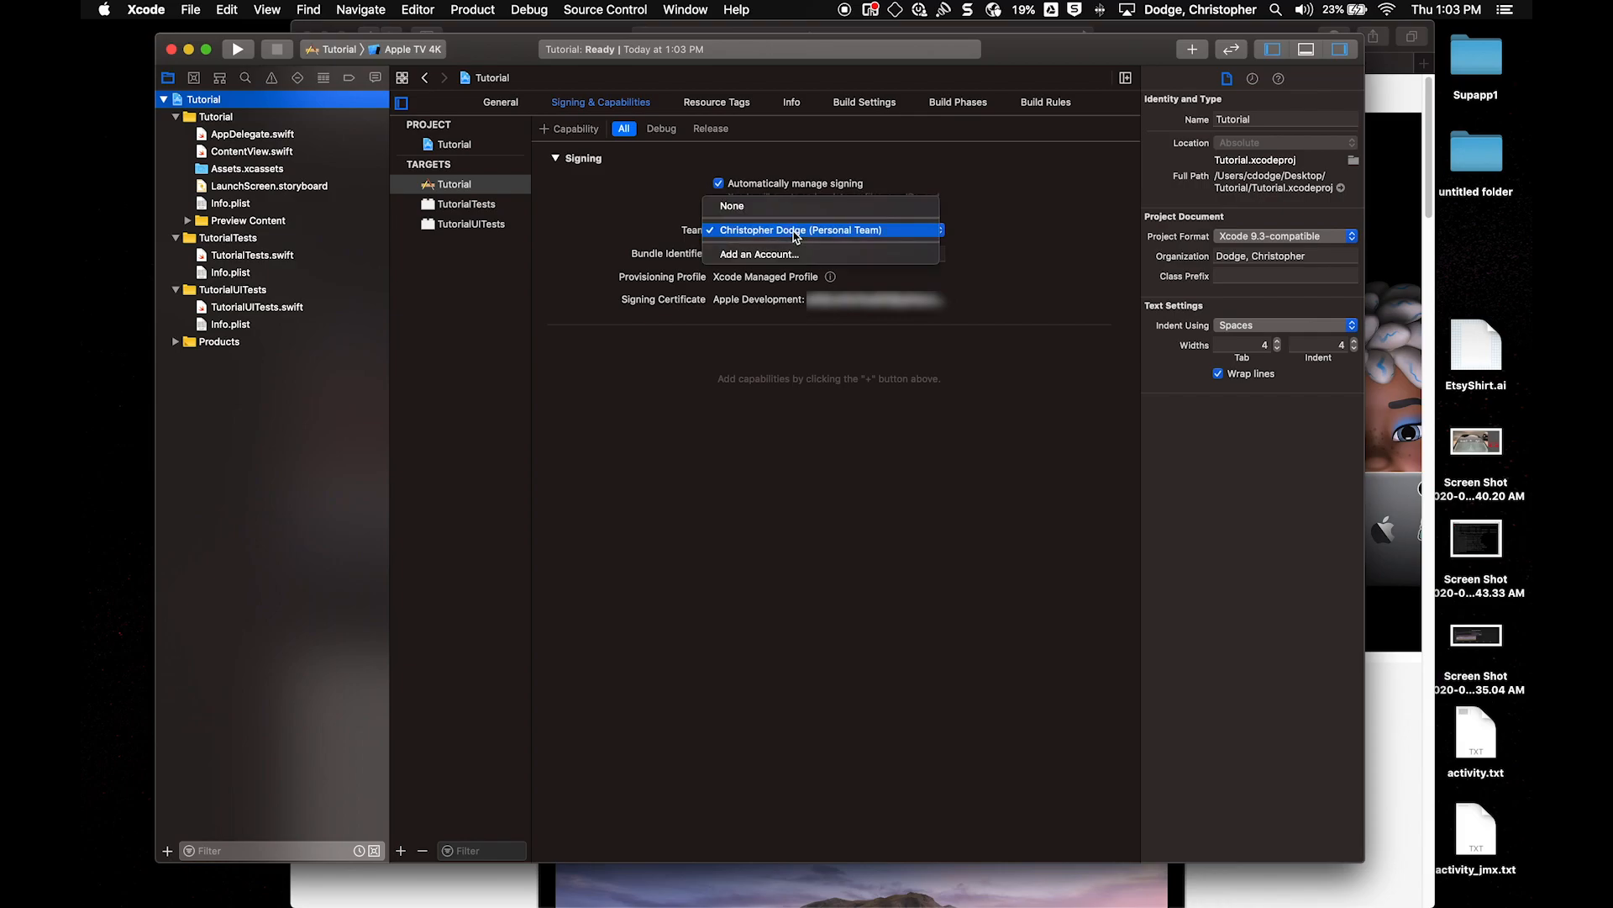
pyautogui.click(765, 230)
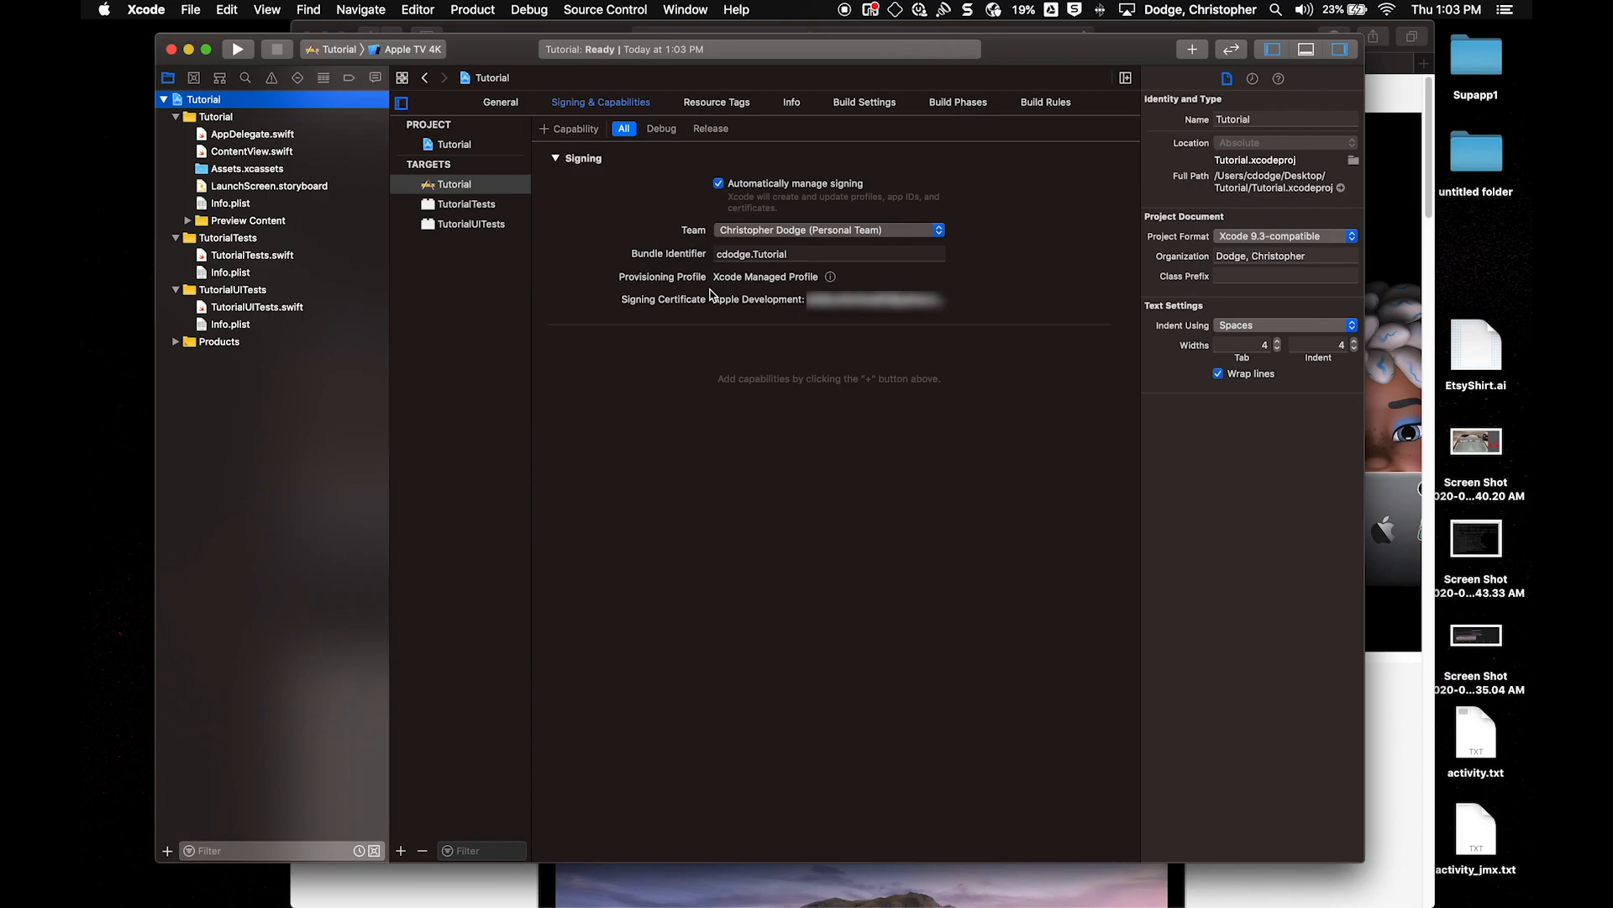
pyautogui.click(787, 236)
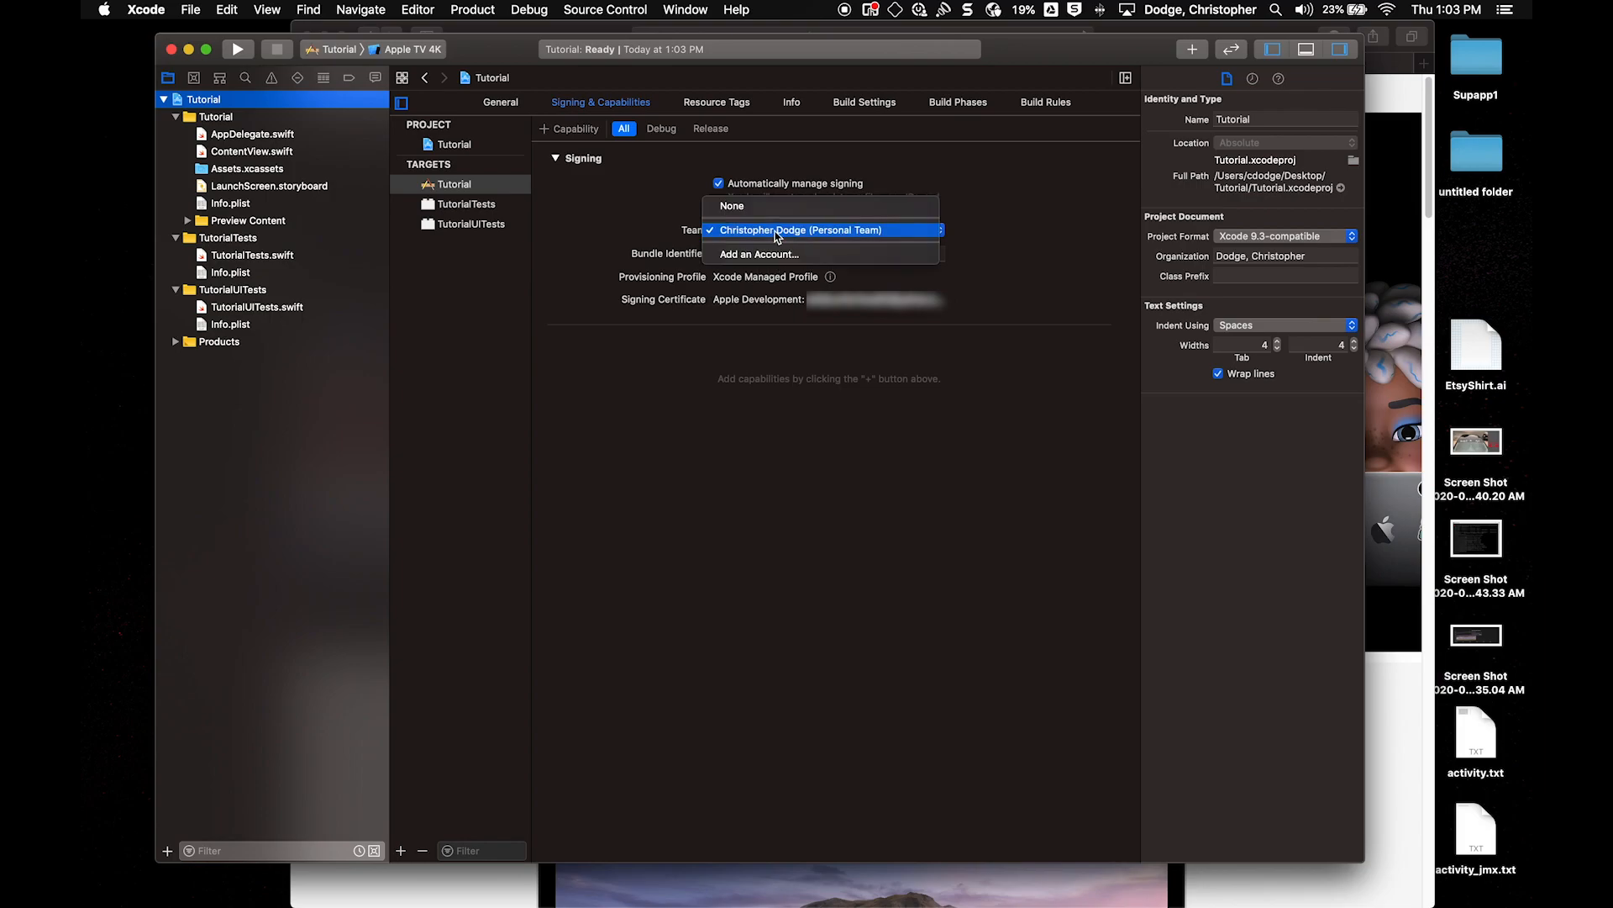
pyautogui.click(660, 239)
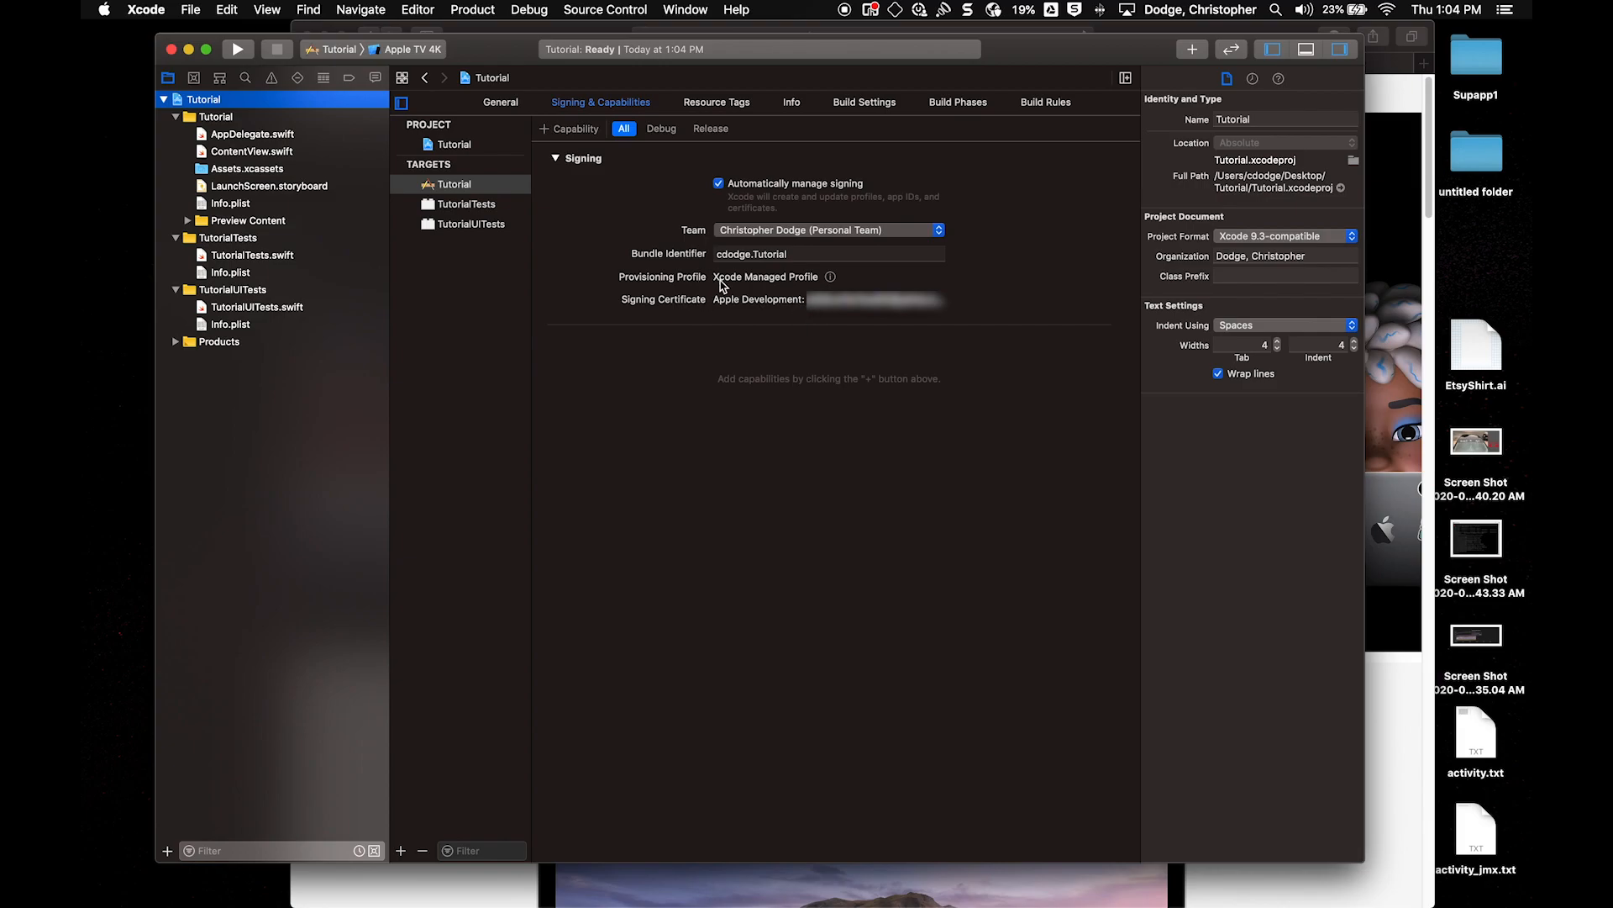
# Step: Minimize the Xcode project window and look over the unc0ver page in Safari
pyautogui.click(189, 50)
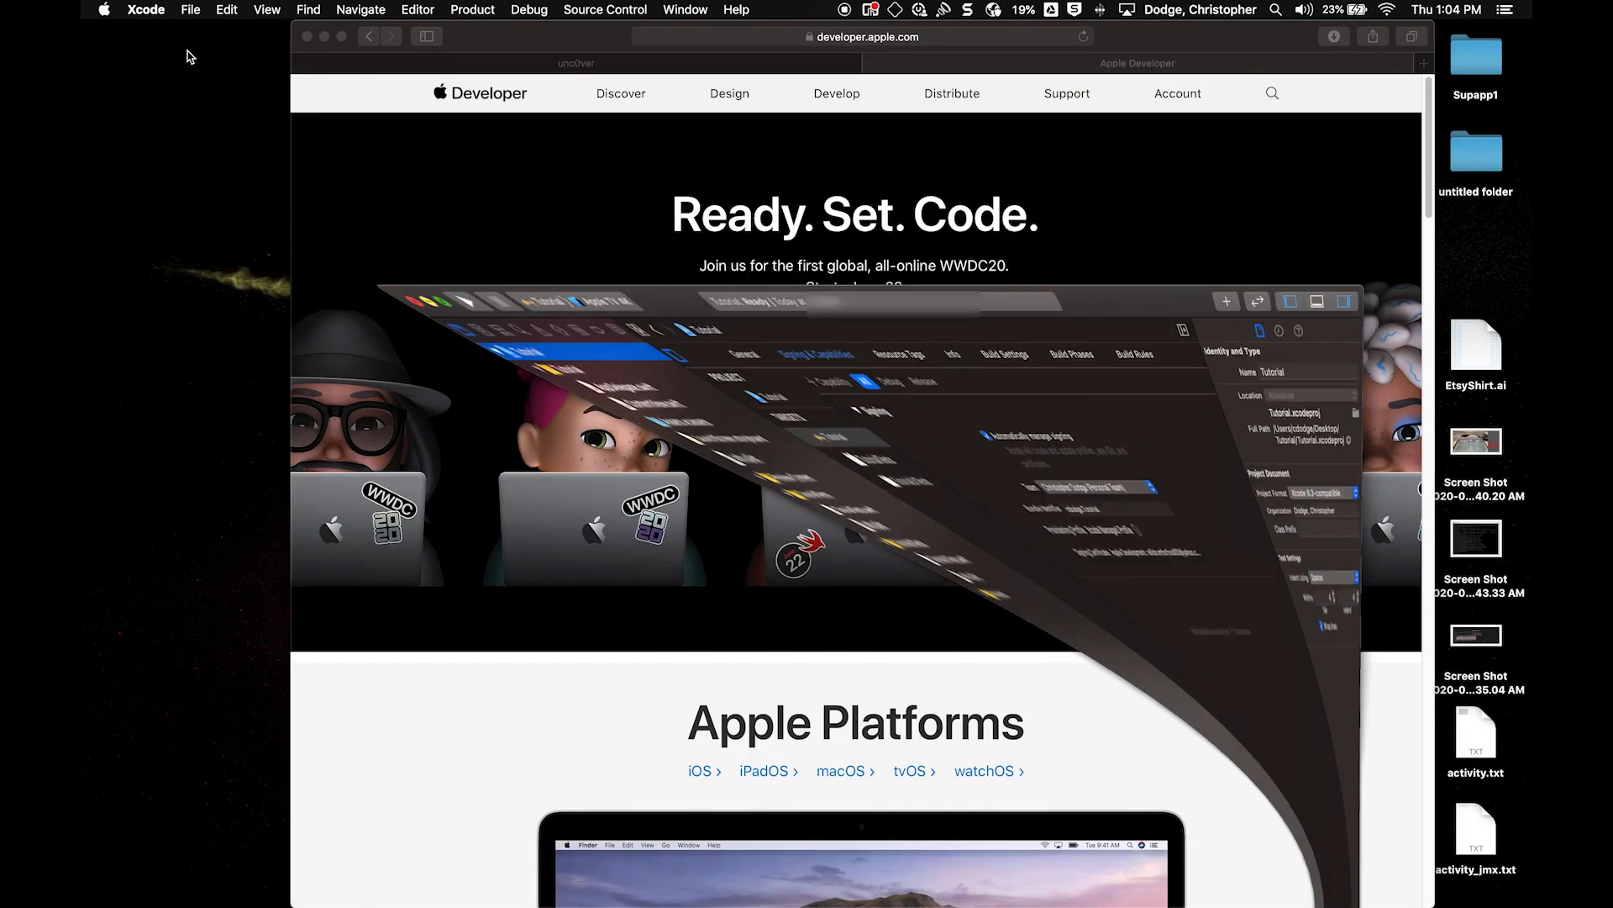
pyautogui.click(856, 41)
pyautogui.click(566, 60)
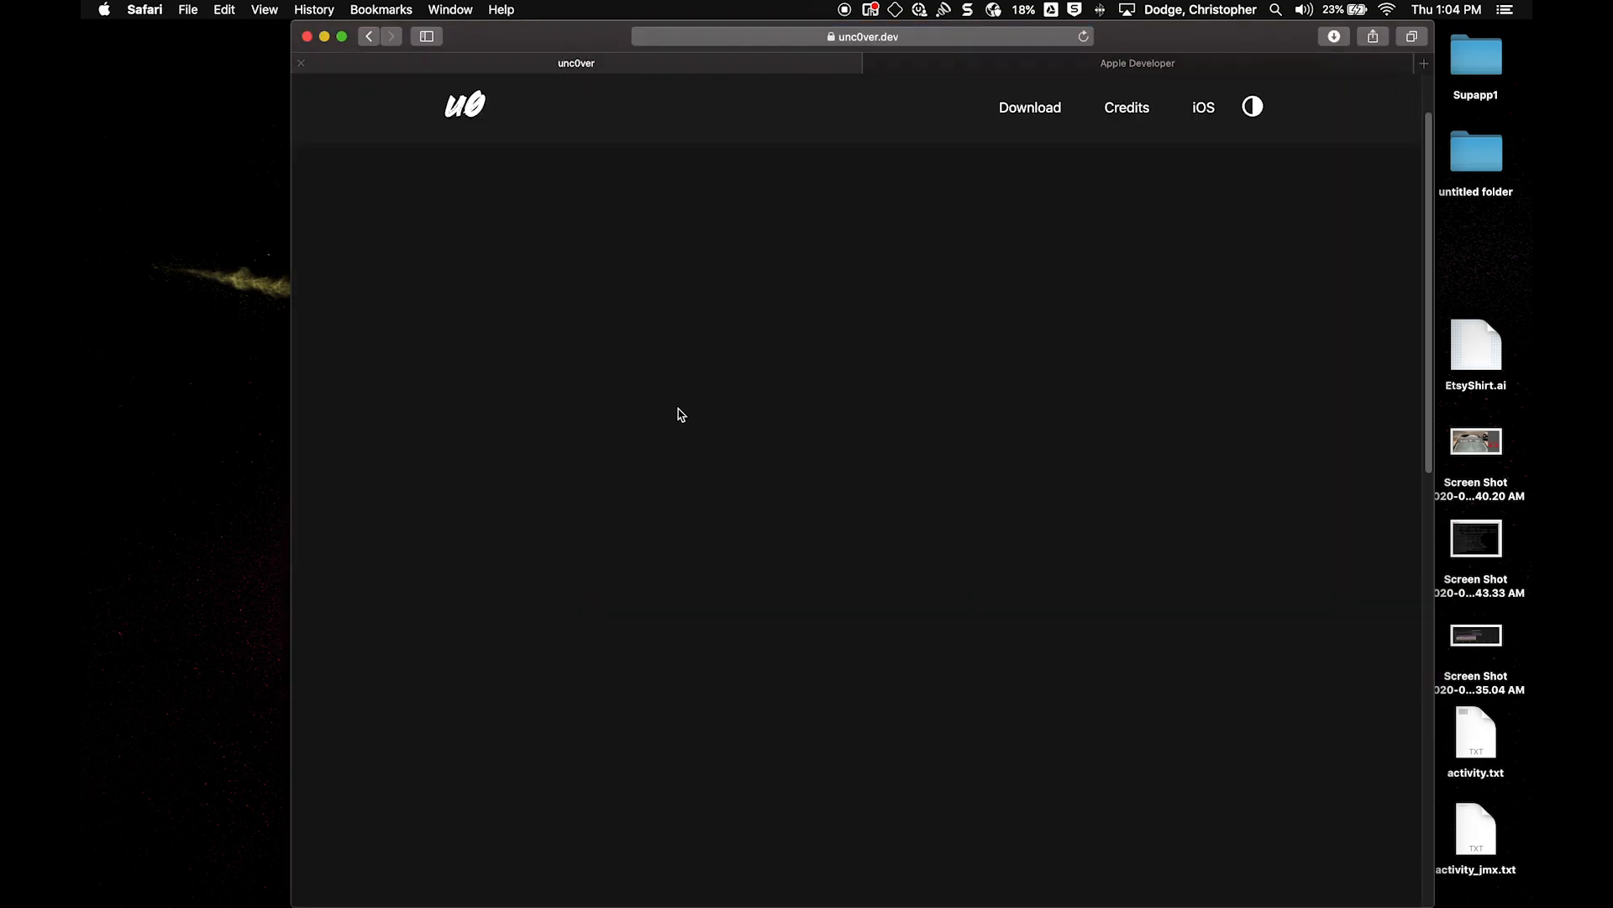
pyautogui.scroll(-10, 708, 468)
pyautogui.scroll(-2, 708, 469)
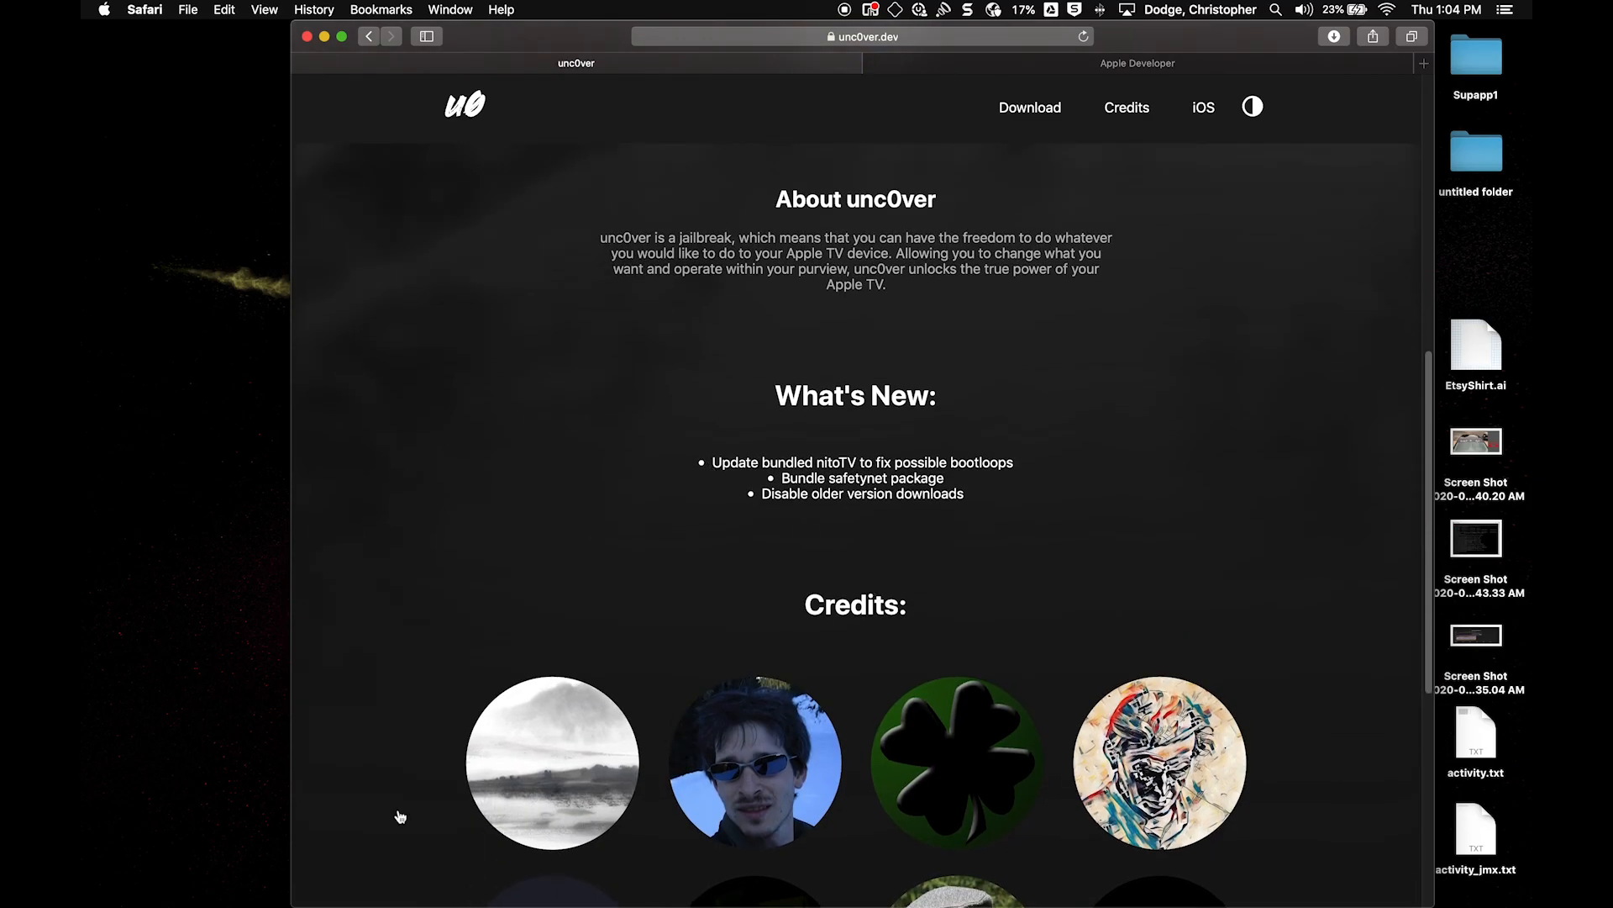
# Step: Find the iOS App Signer application in Finder's Downloads folder, then return to Safari
pyautogui.moveTo(208, 873)
pyautogui.click(146, 874)
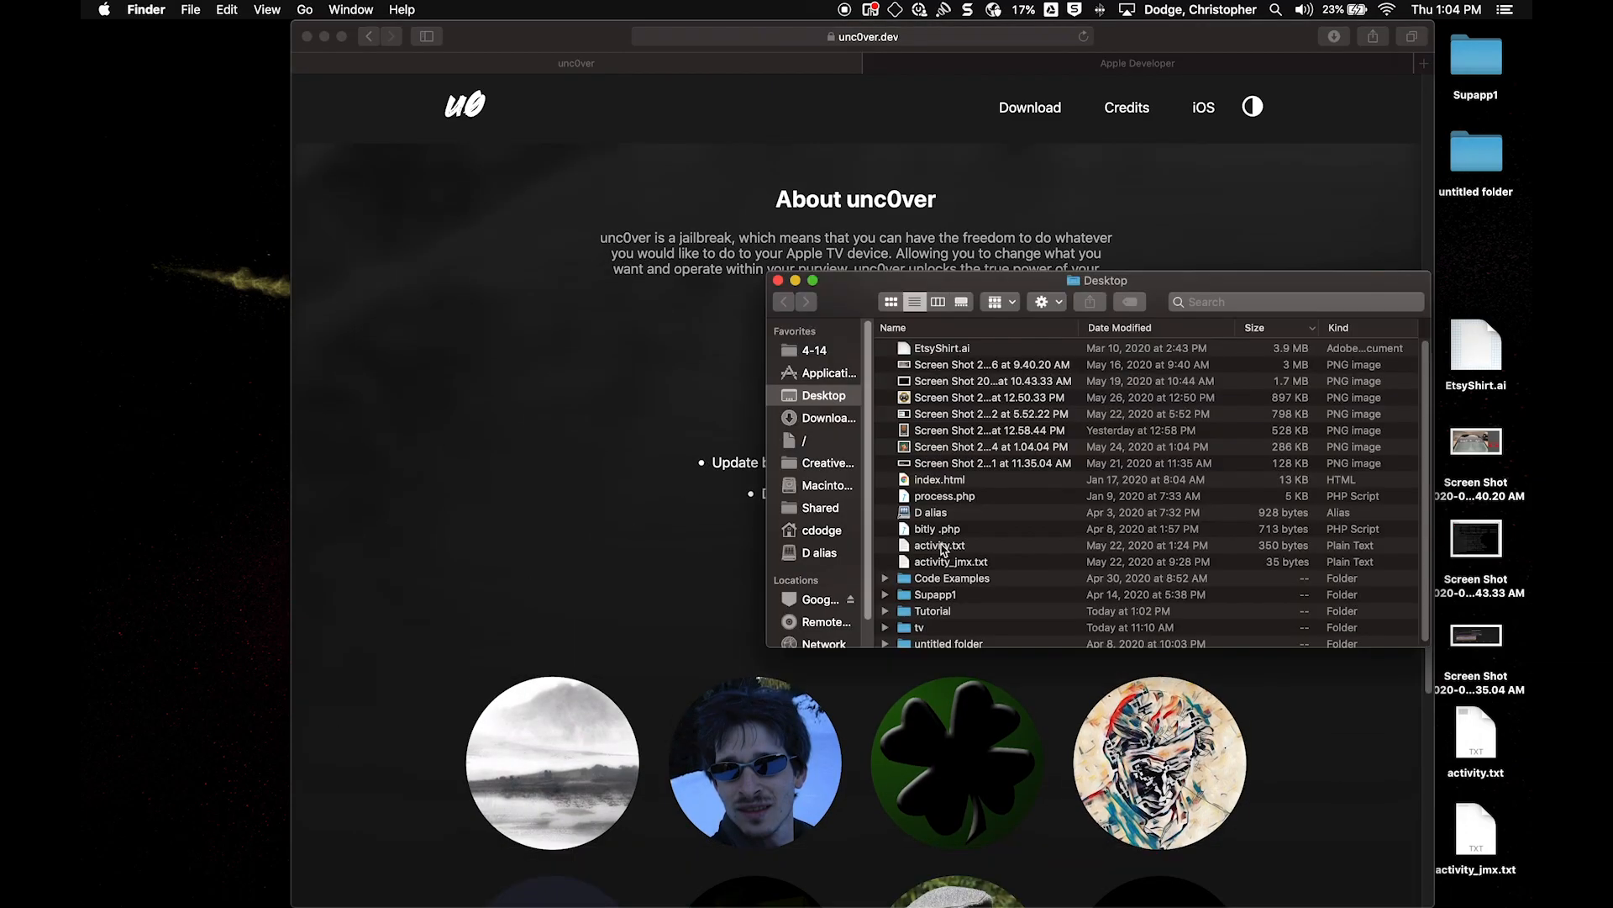
pyautogui.click(819, 418)
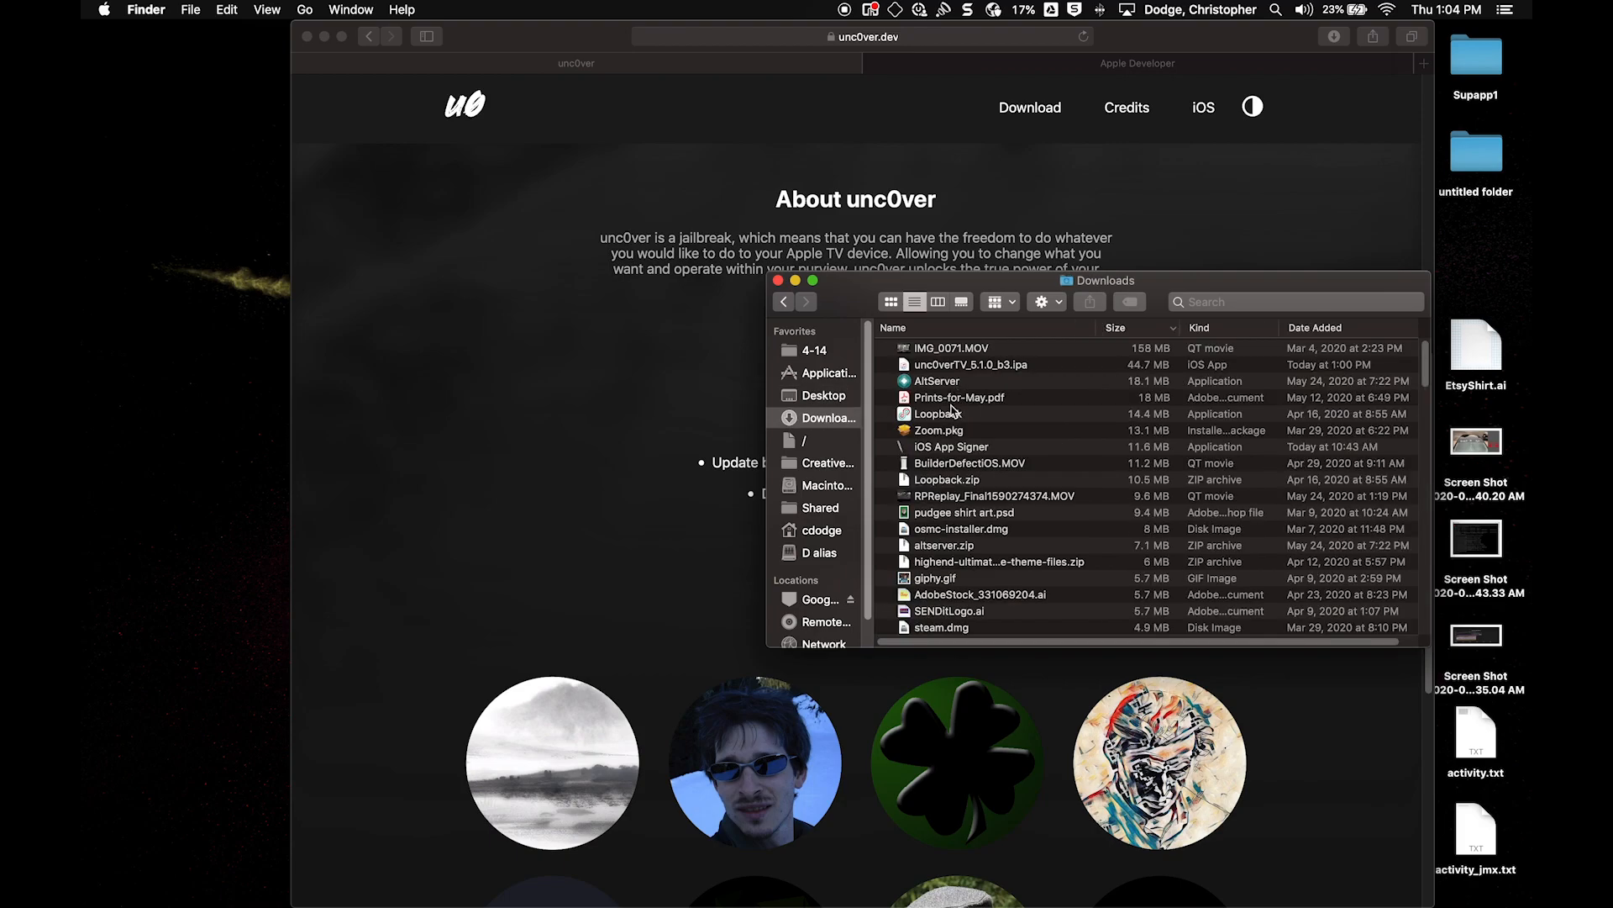
pyautogui.click(943, 450)
pyautogui.click(670, 477)
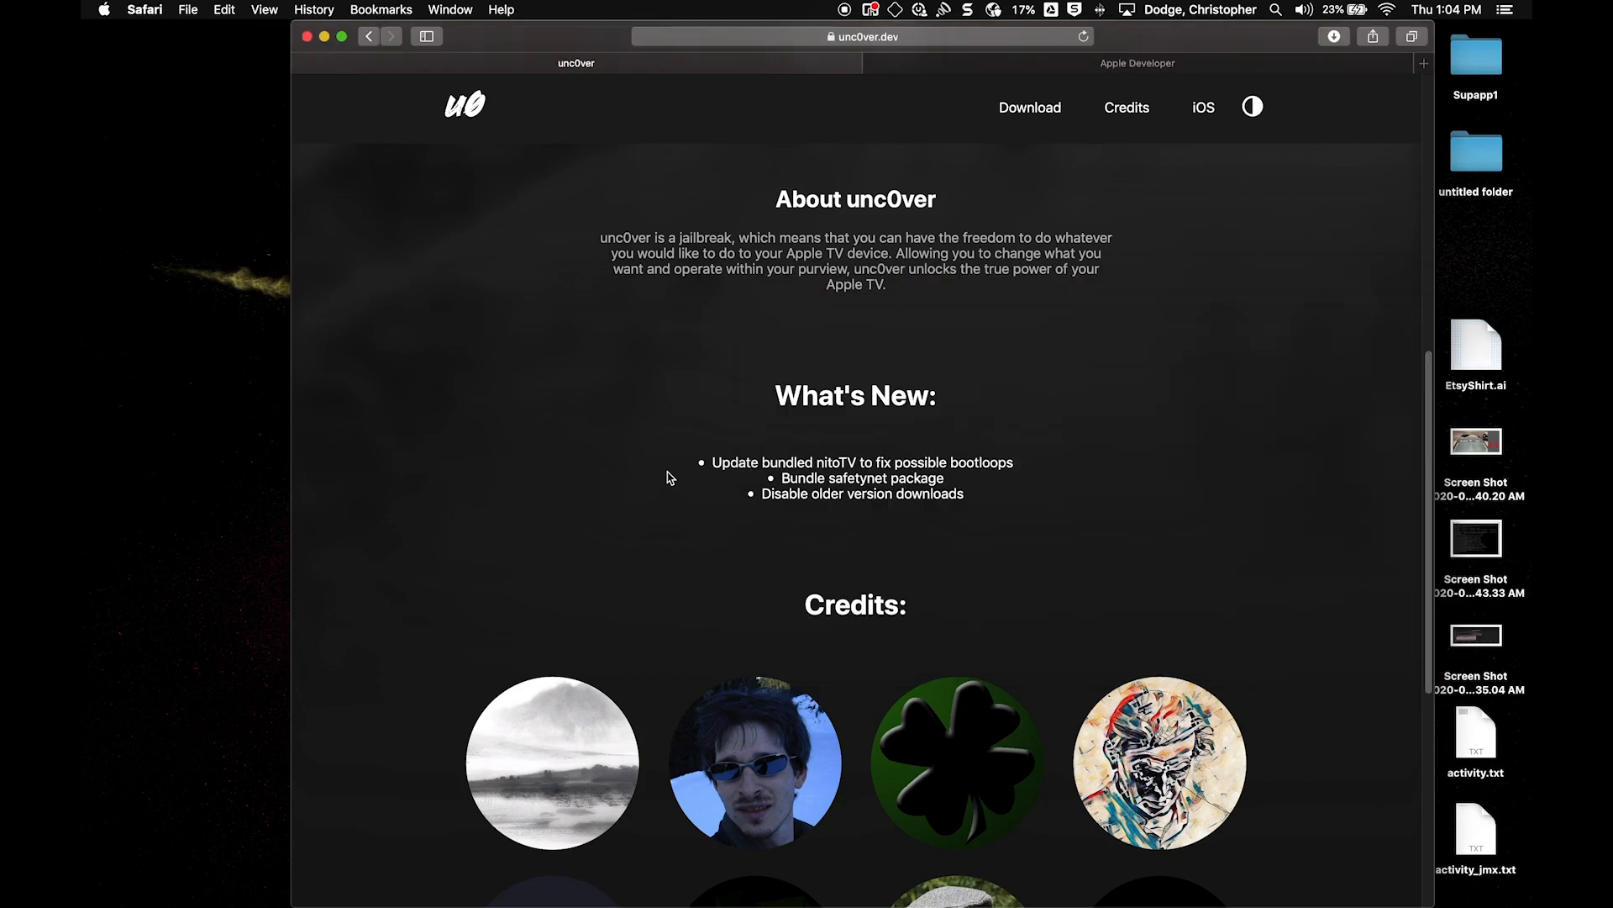
# Step: Search Google for "ios app signer" in a new browser tab
pyautogui.press('super+t')
pyautogui.write('google.com')
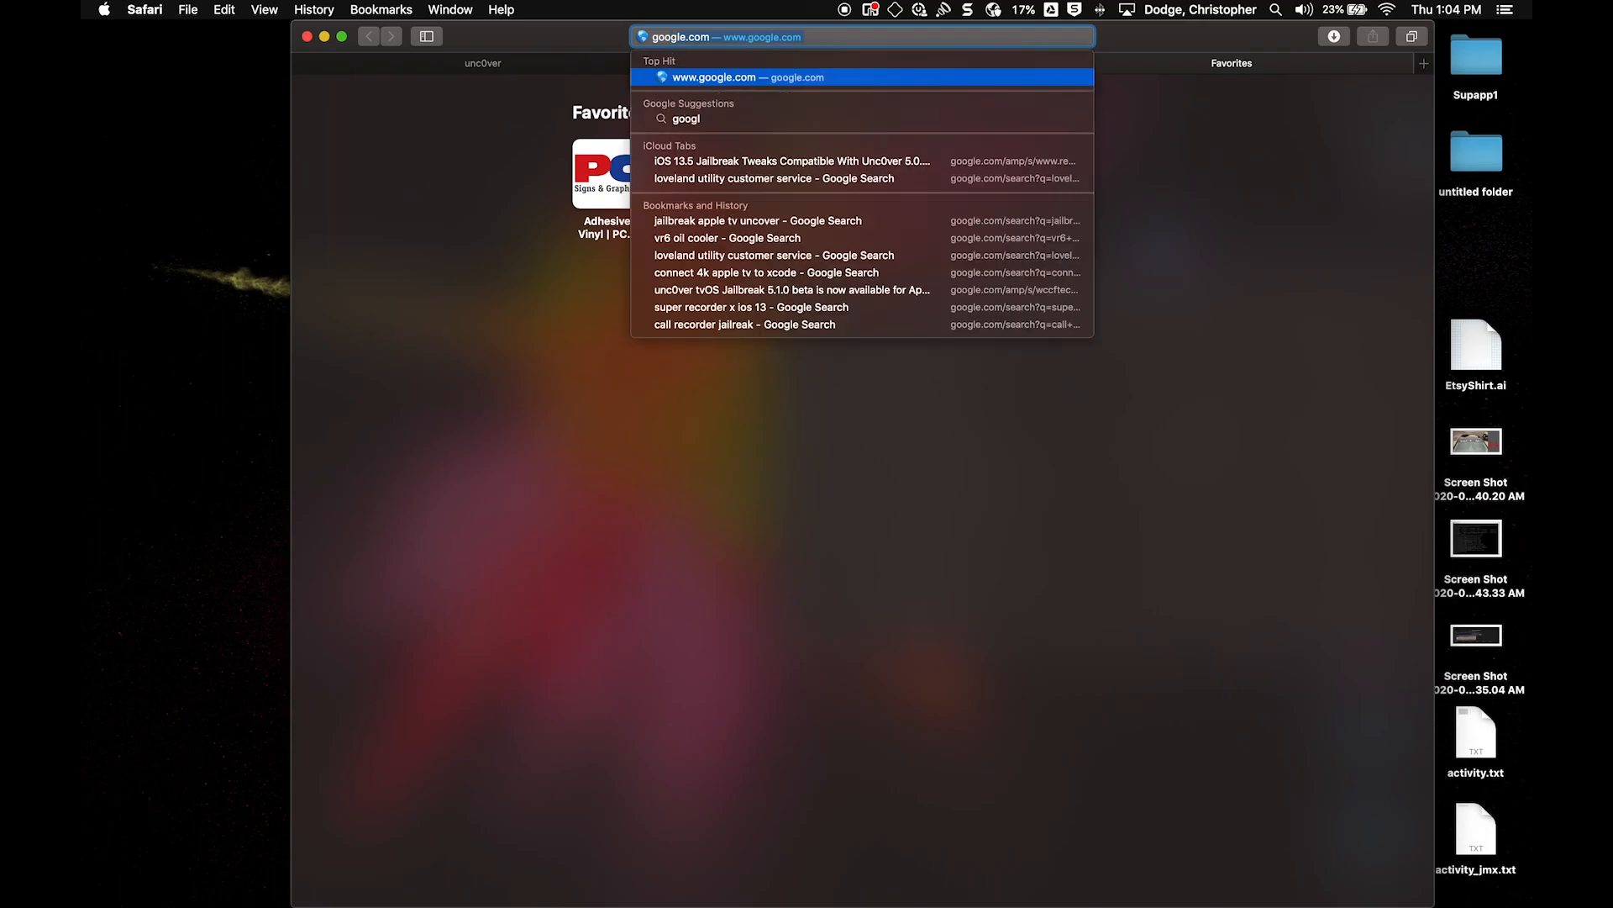
pyautogui.press('Return')
pyautogui.write('ios ')
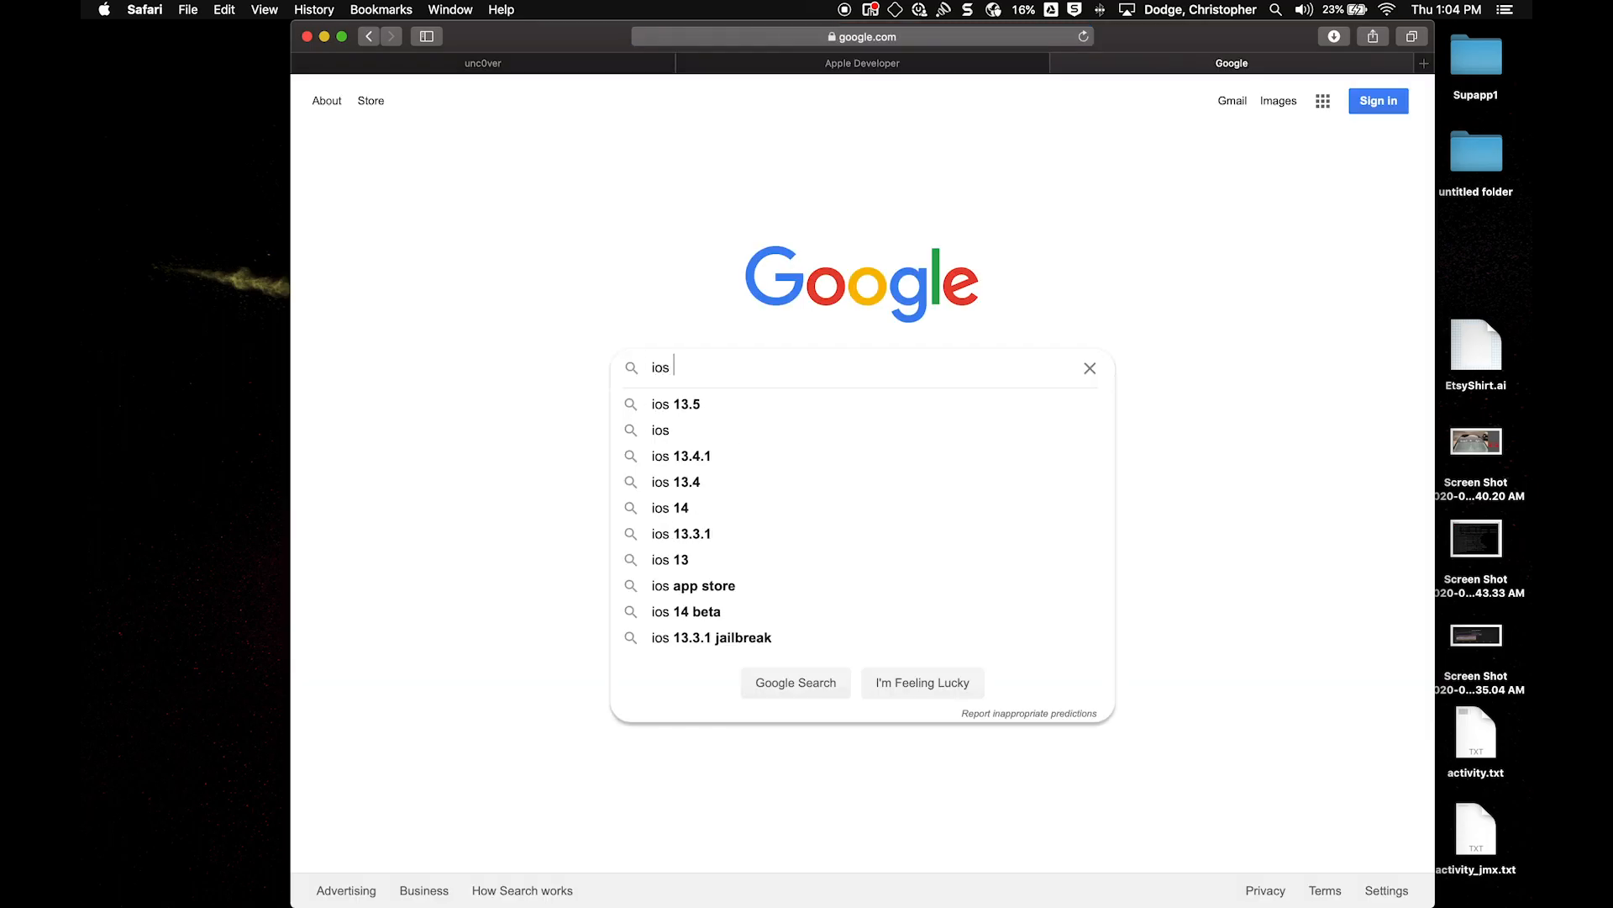
pyautogui.write('app signer')
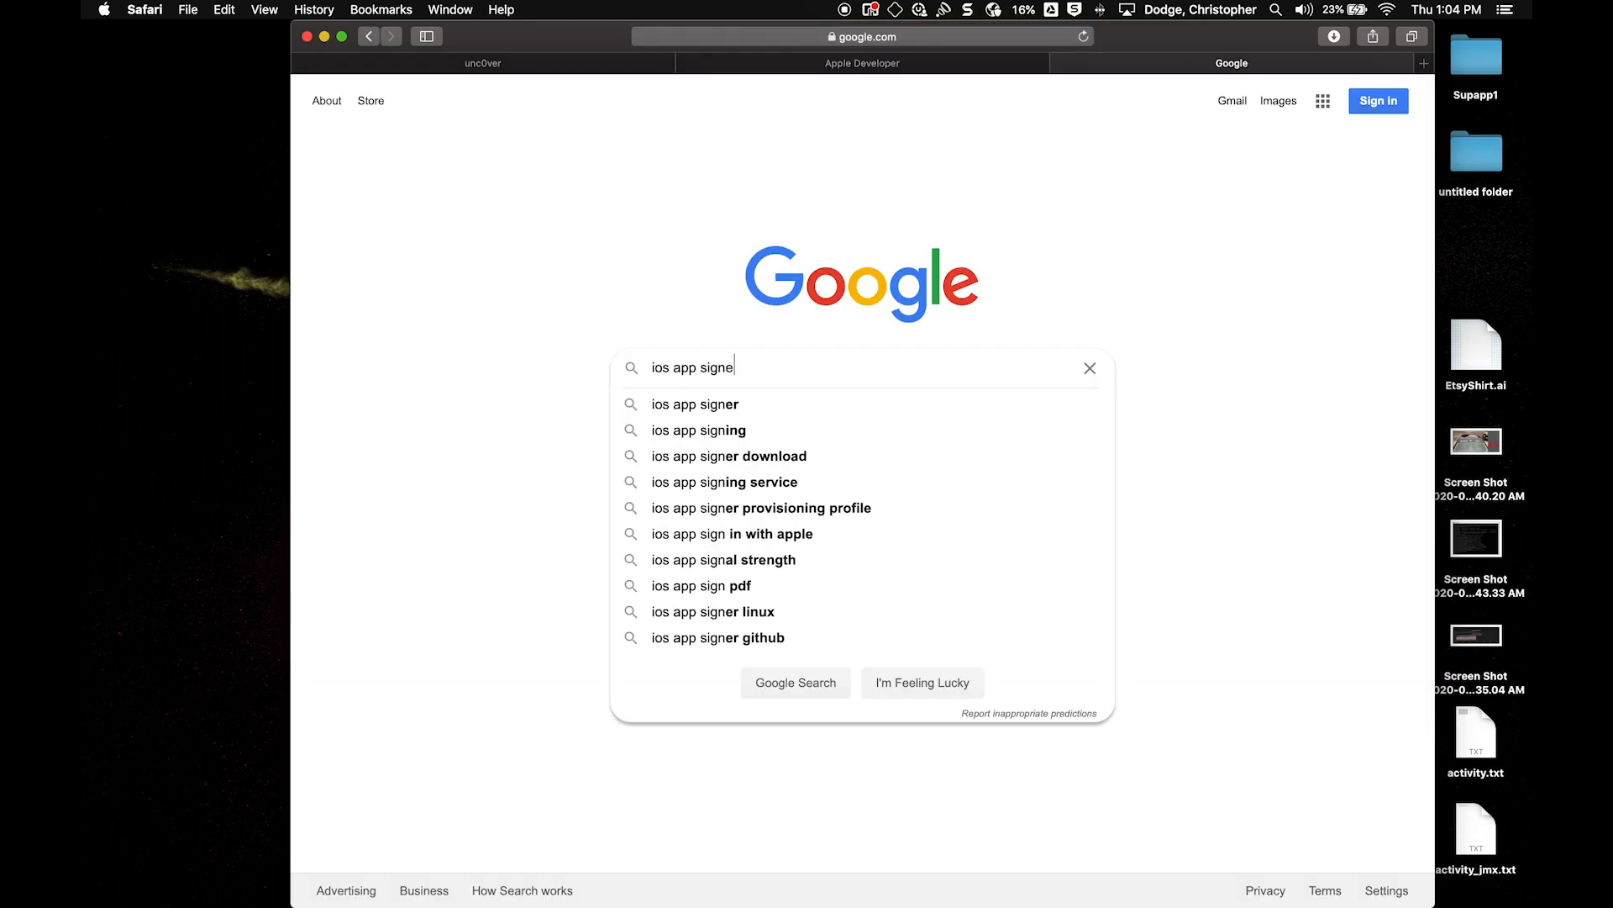
pyautogui.press('Return')
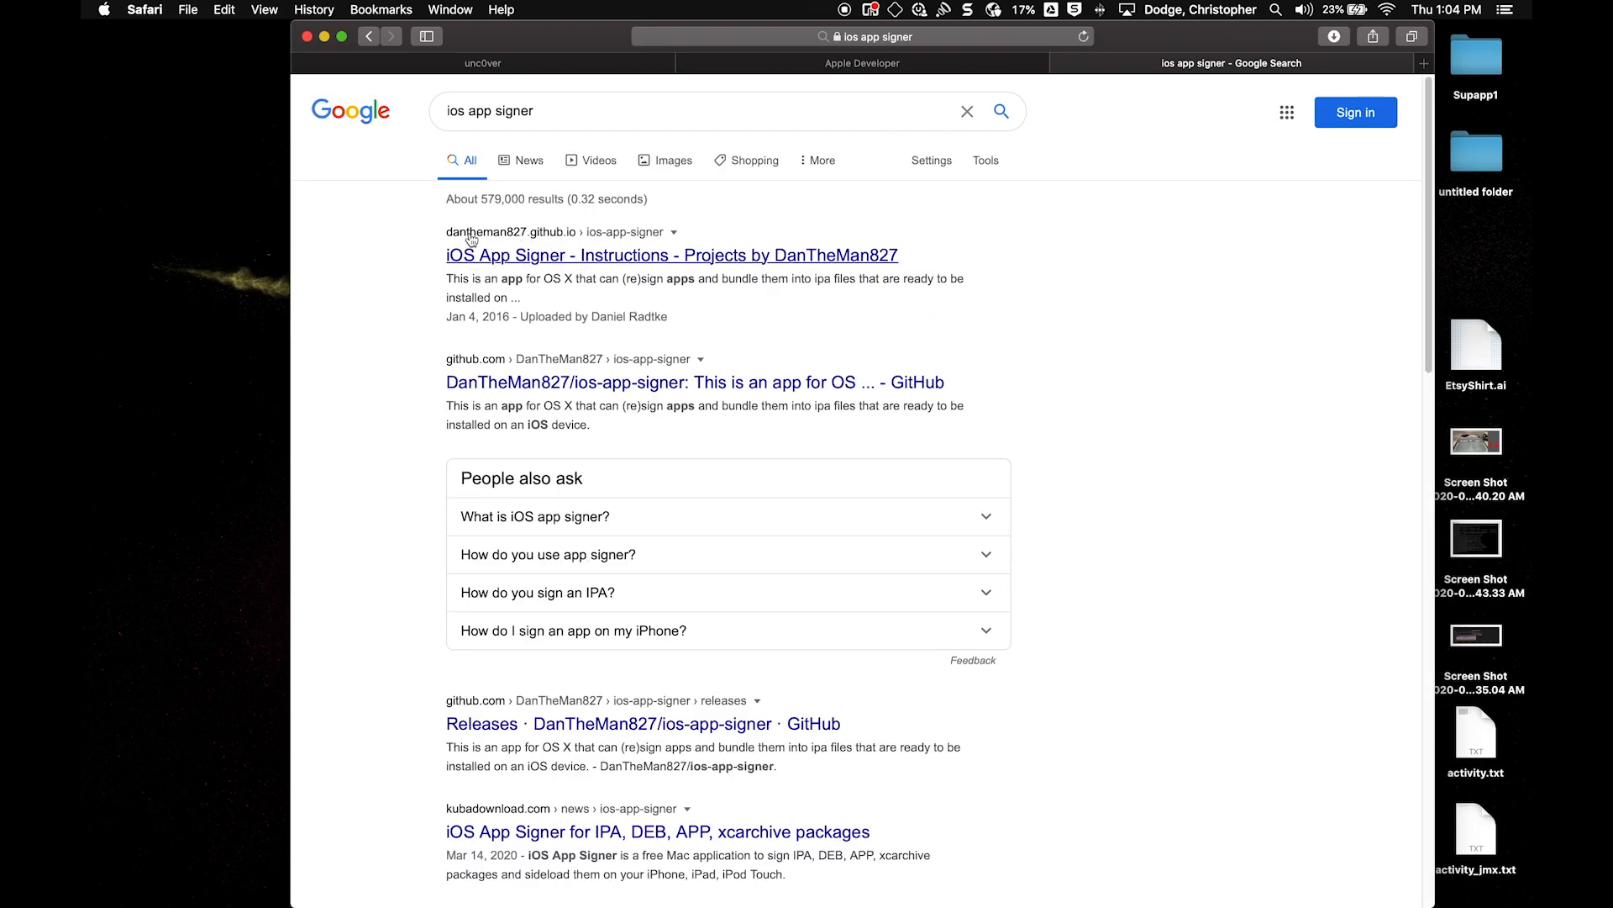
# Step: Open the iOS App Signer instructions page on dantheman827.github.io and review its download options and overview
pyautogui.click(507, 257)
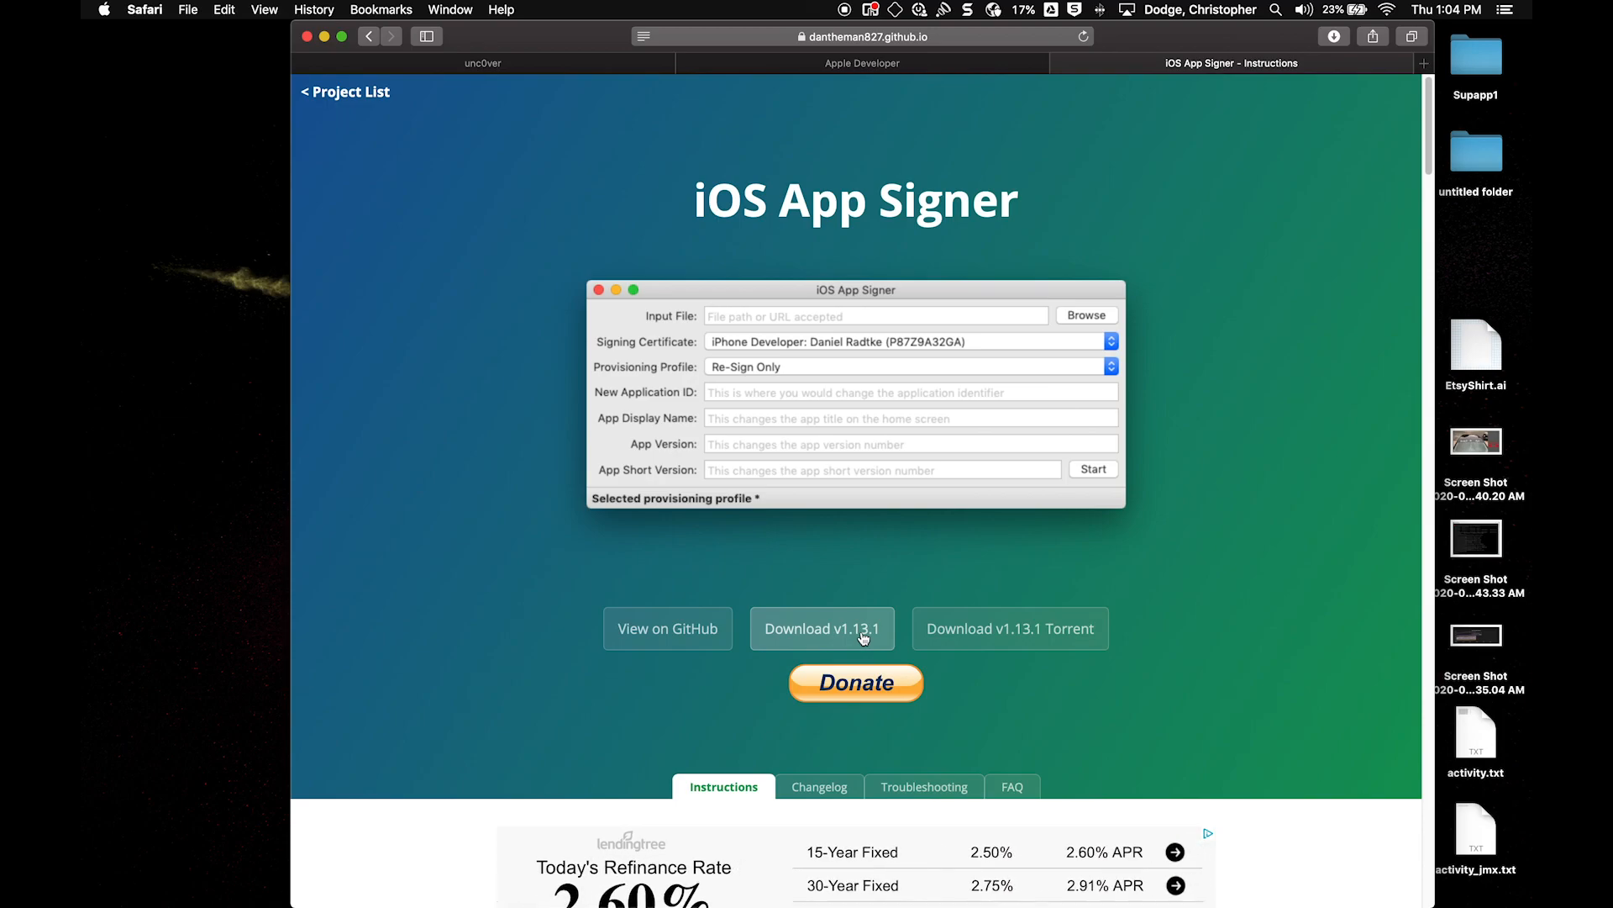
pyautogui.scroll(-5, 863, 637)
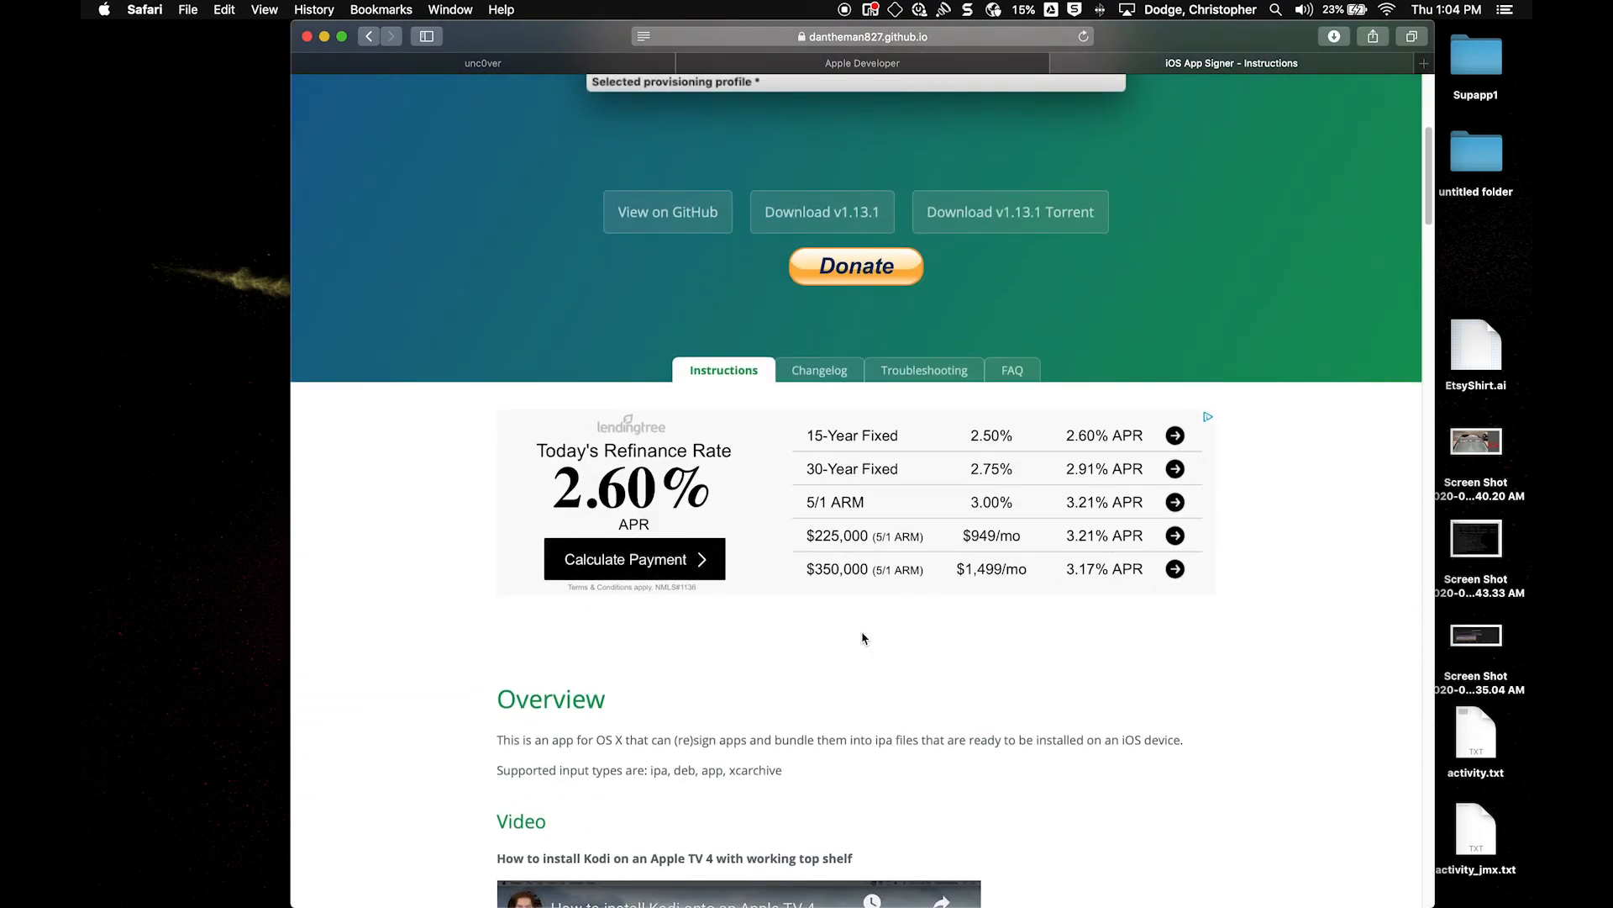
pyautogui.scroll(7, 863, 637)
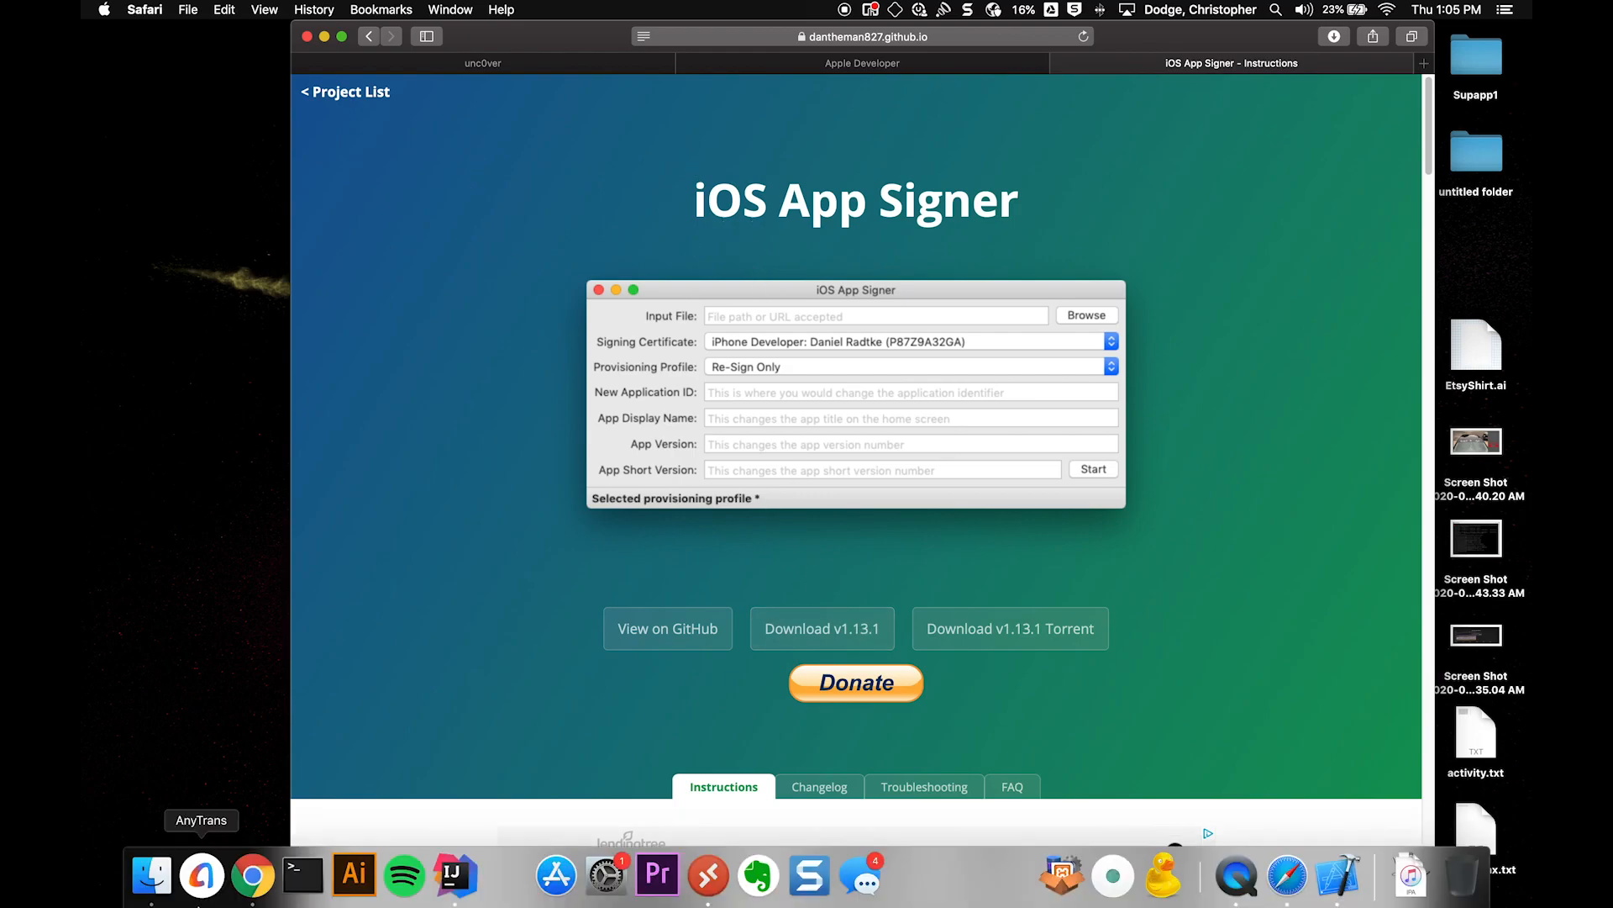
# Step: Launch iOS App Signer from the Downloads folder in Finder and move its window beside the file list
pyautogui.click(151, 871)
pyautogui.doubleClick(973, 448)
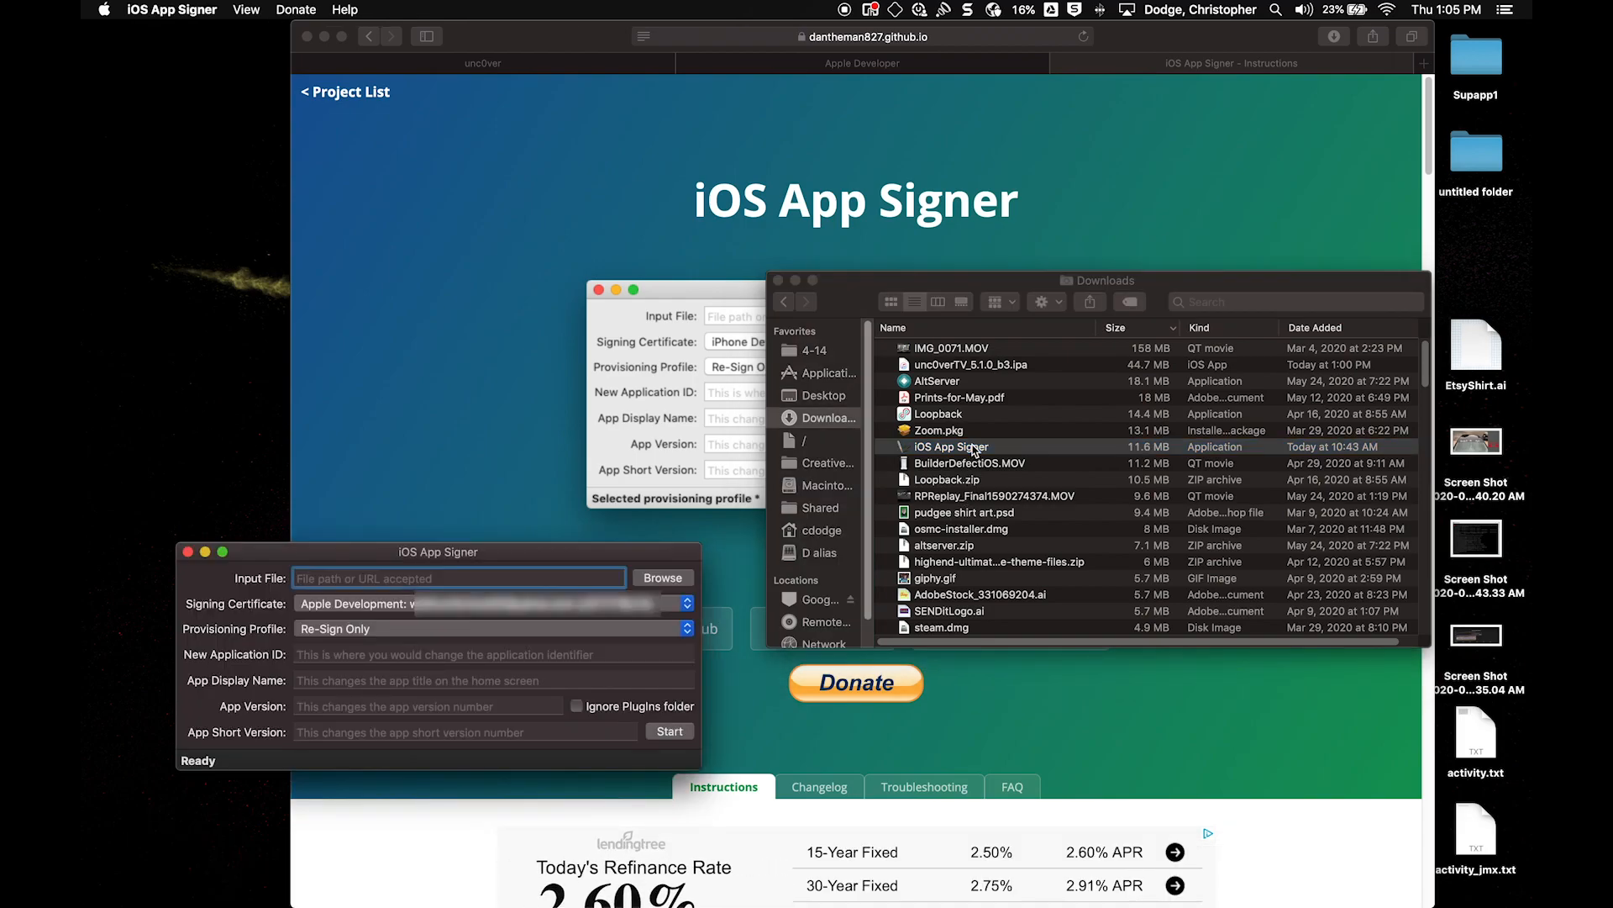
pyautogui.moveTo(357, 555); pyautogui.dragTo(710, 305)
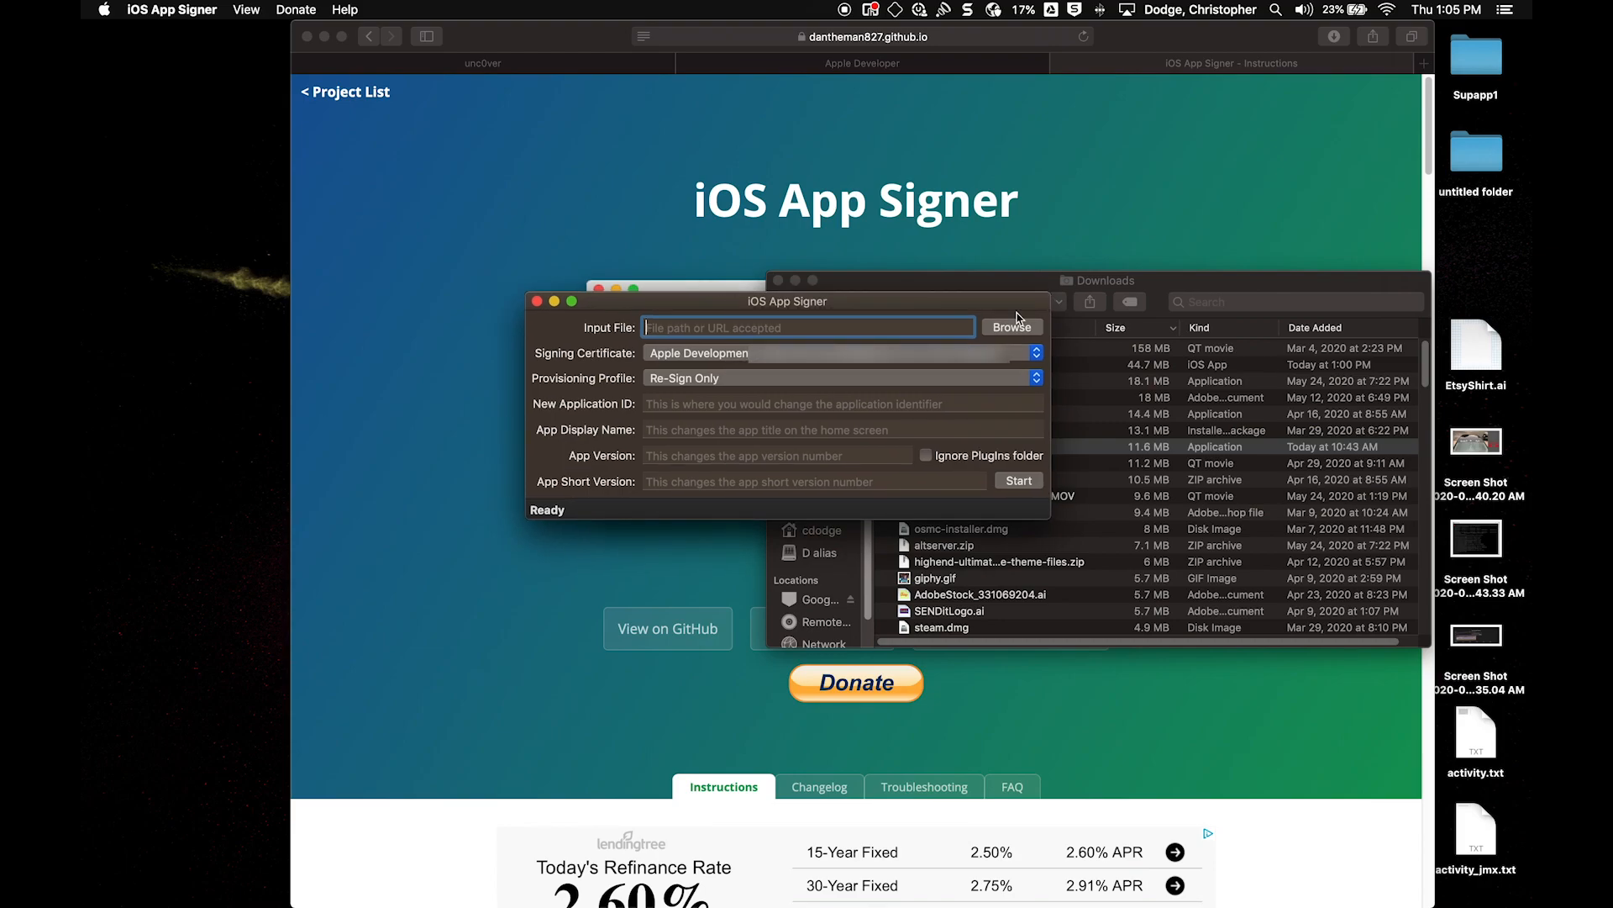
# Step: Load unc0verTV_5.1.0_b3.ipa from the Downloads folder as the input file
pyautogui.click(1011, 328)
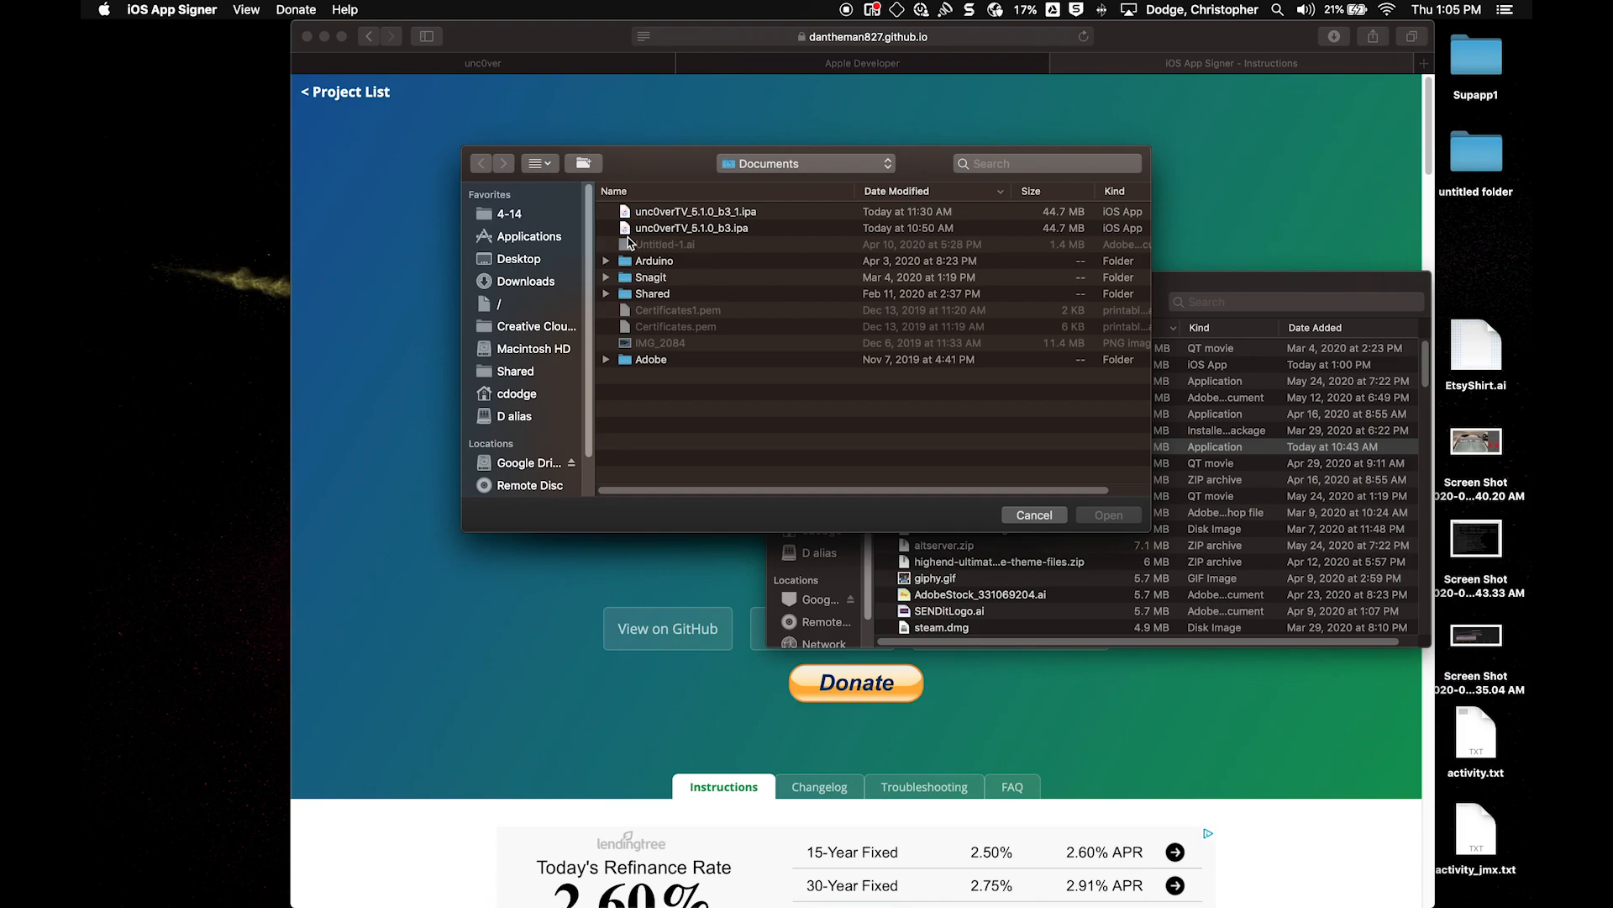
pyautogui.click(520, 261)
pyautogui.click(523, 286)
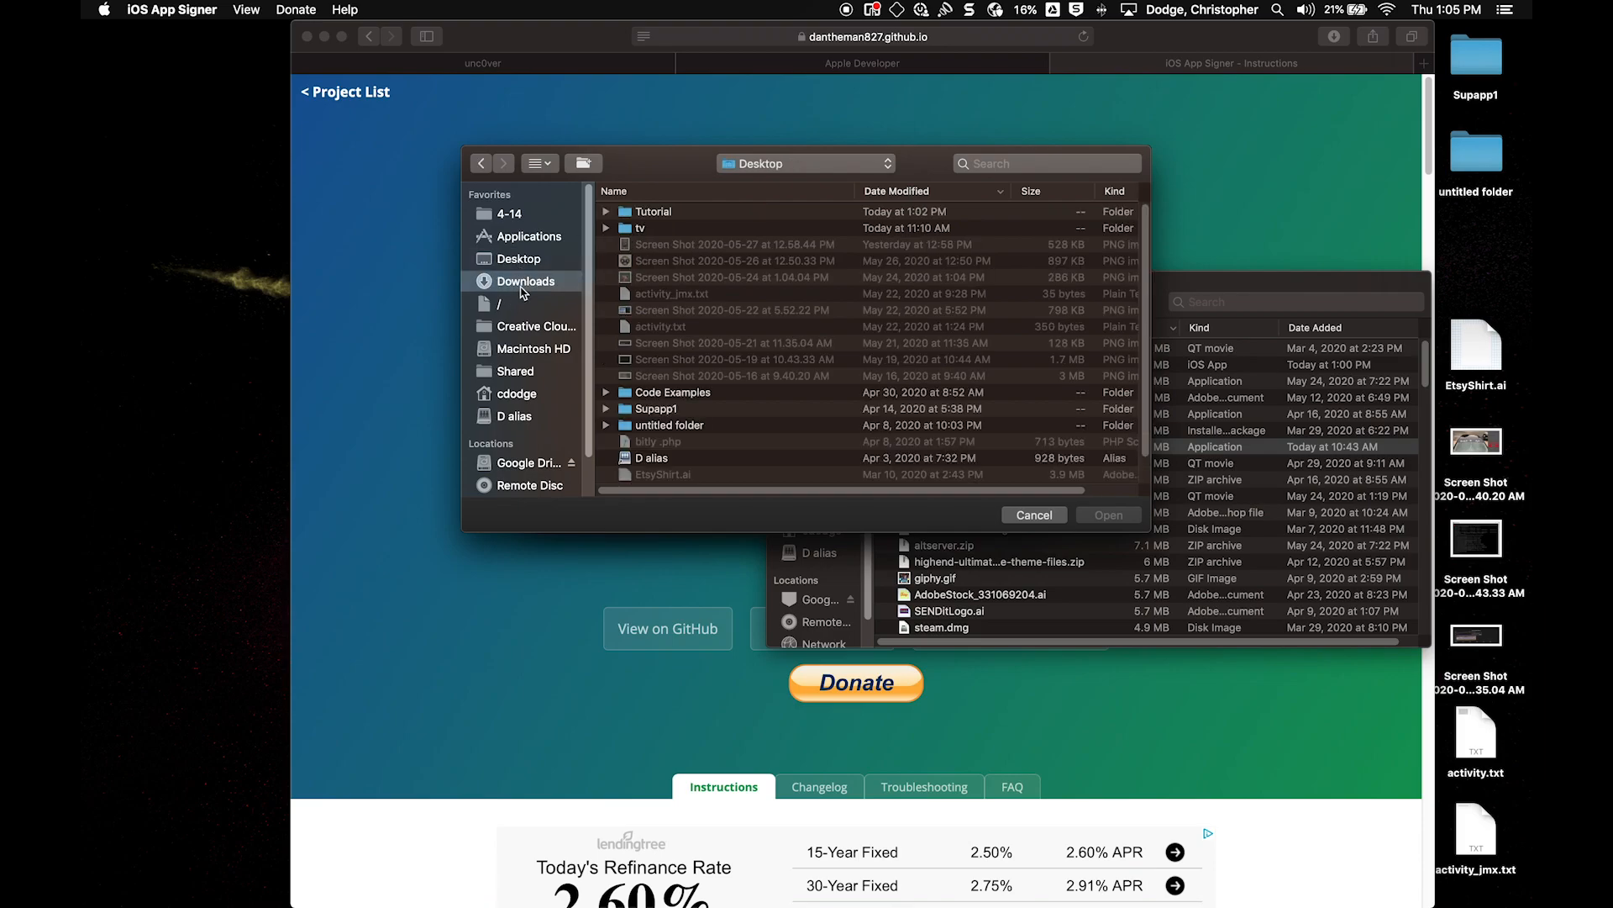
pyautogui.doubleClick(709, 217)
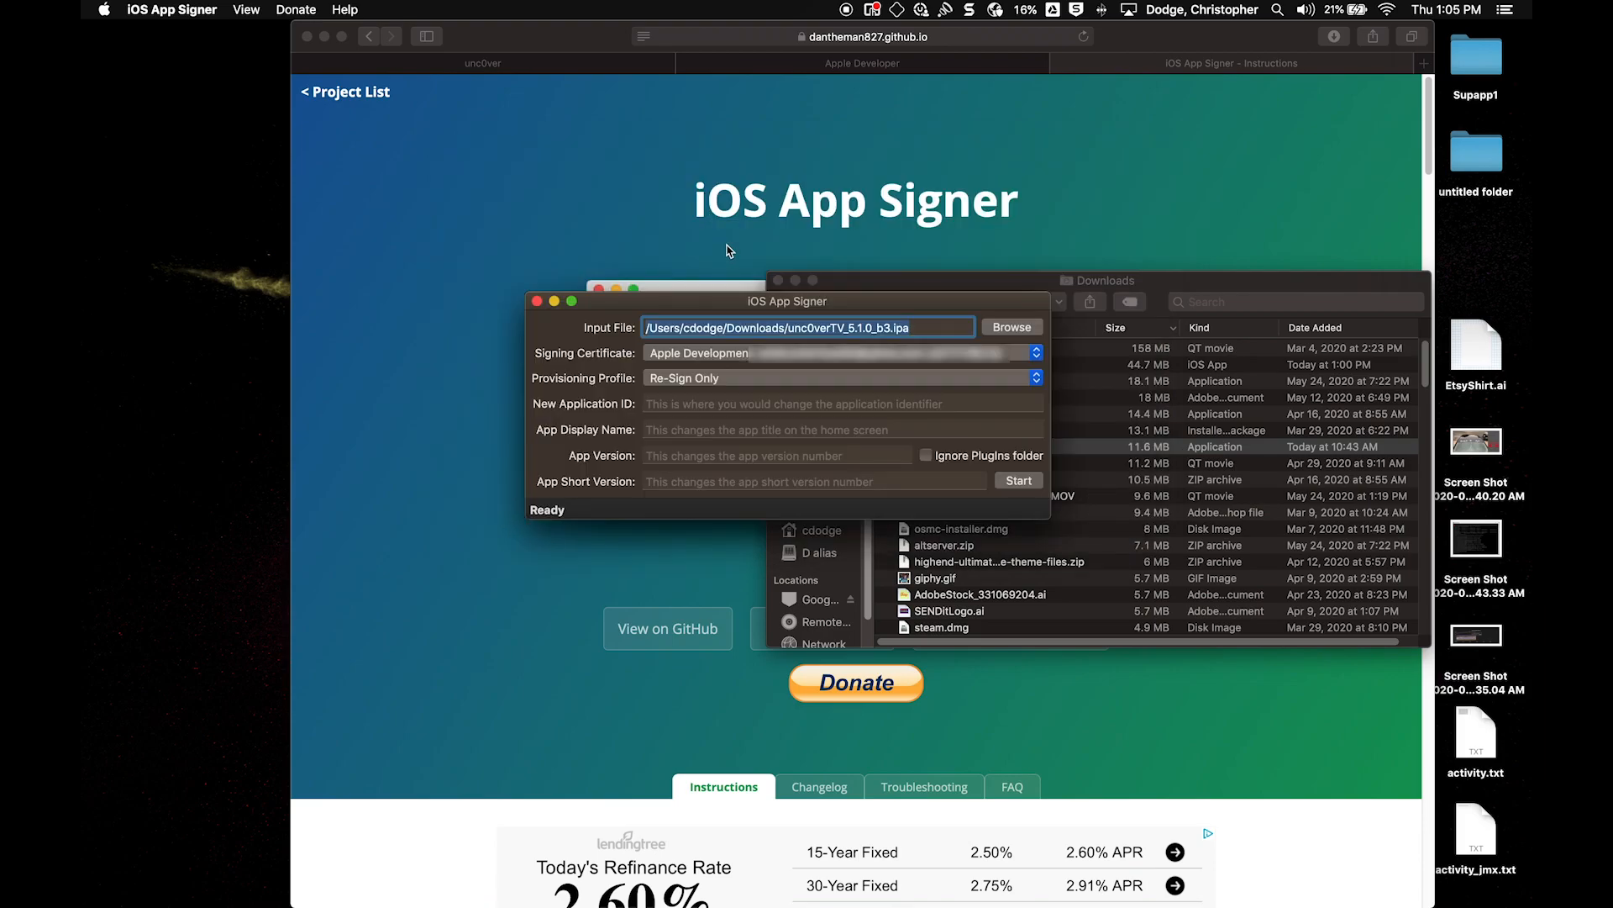
# Step: Select the Apple Development signing certificate and the tvOS Team Provisioning Profile for the Tutorial app
pyautogui.click(807, 359)
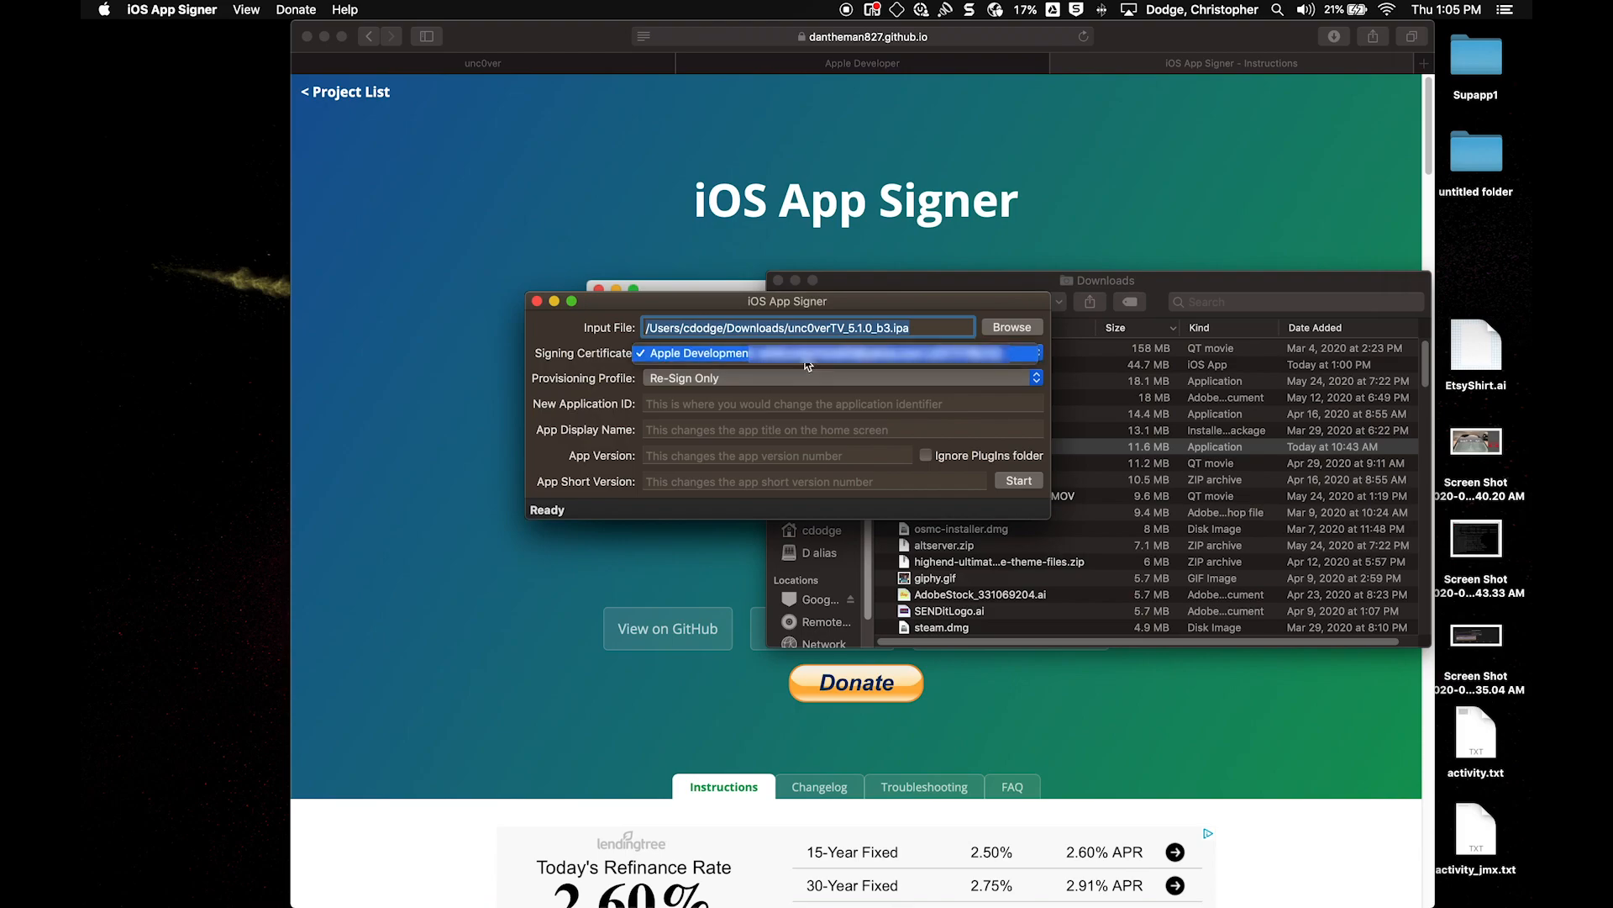
pyautogui.click(849, 366)
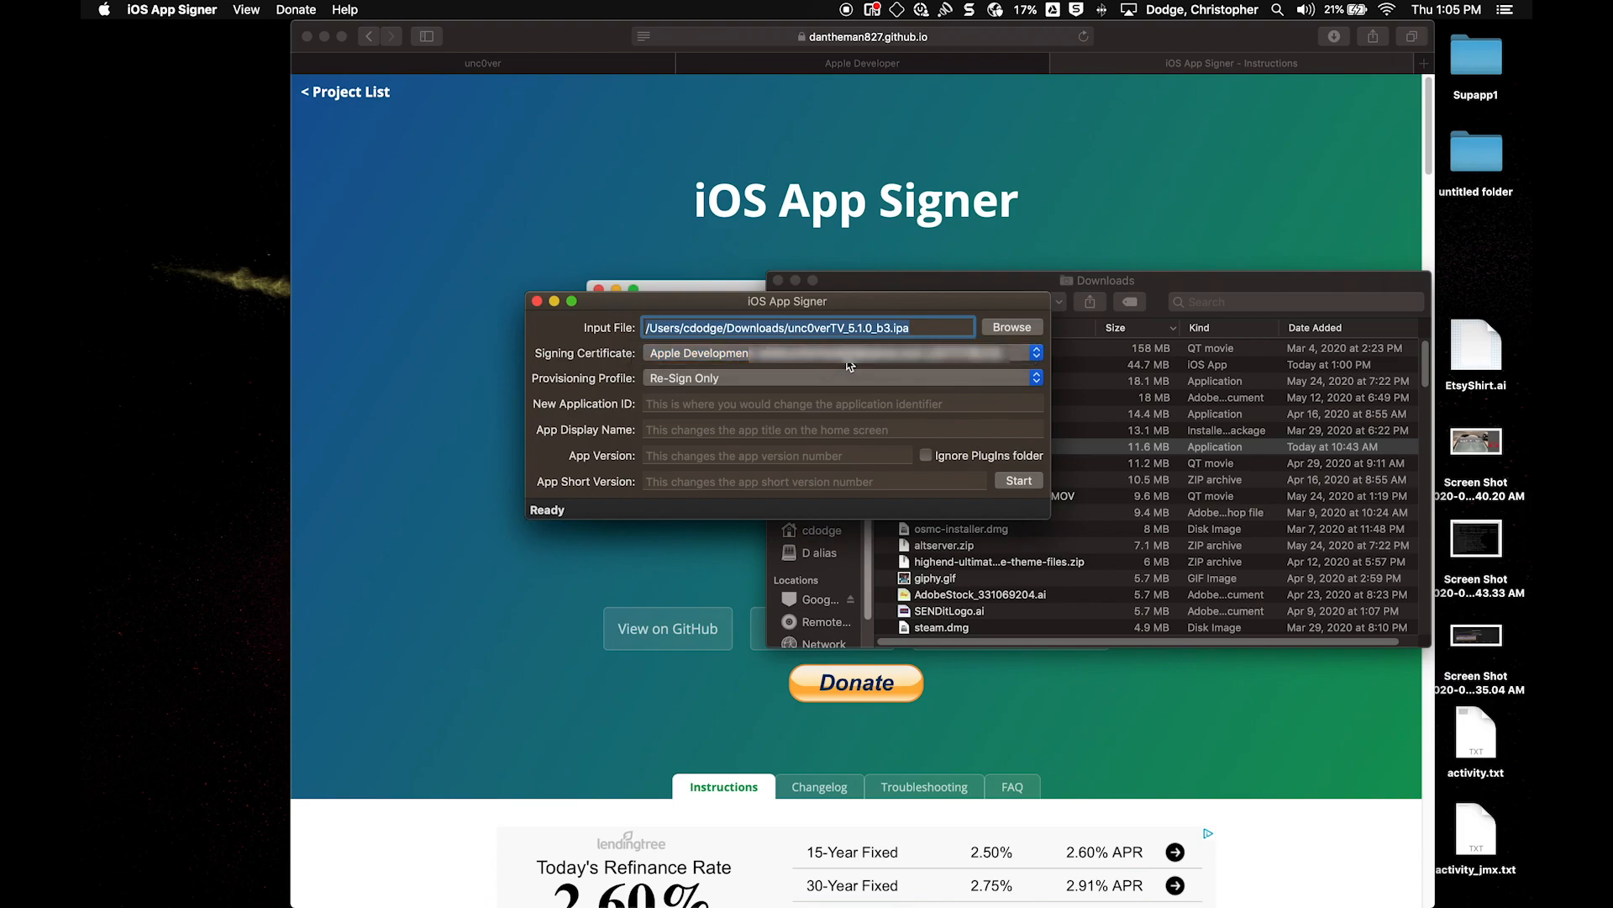
pyautogui.click(837, 380)
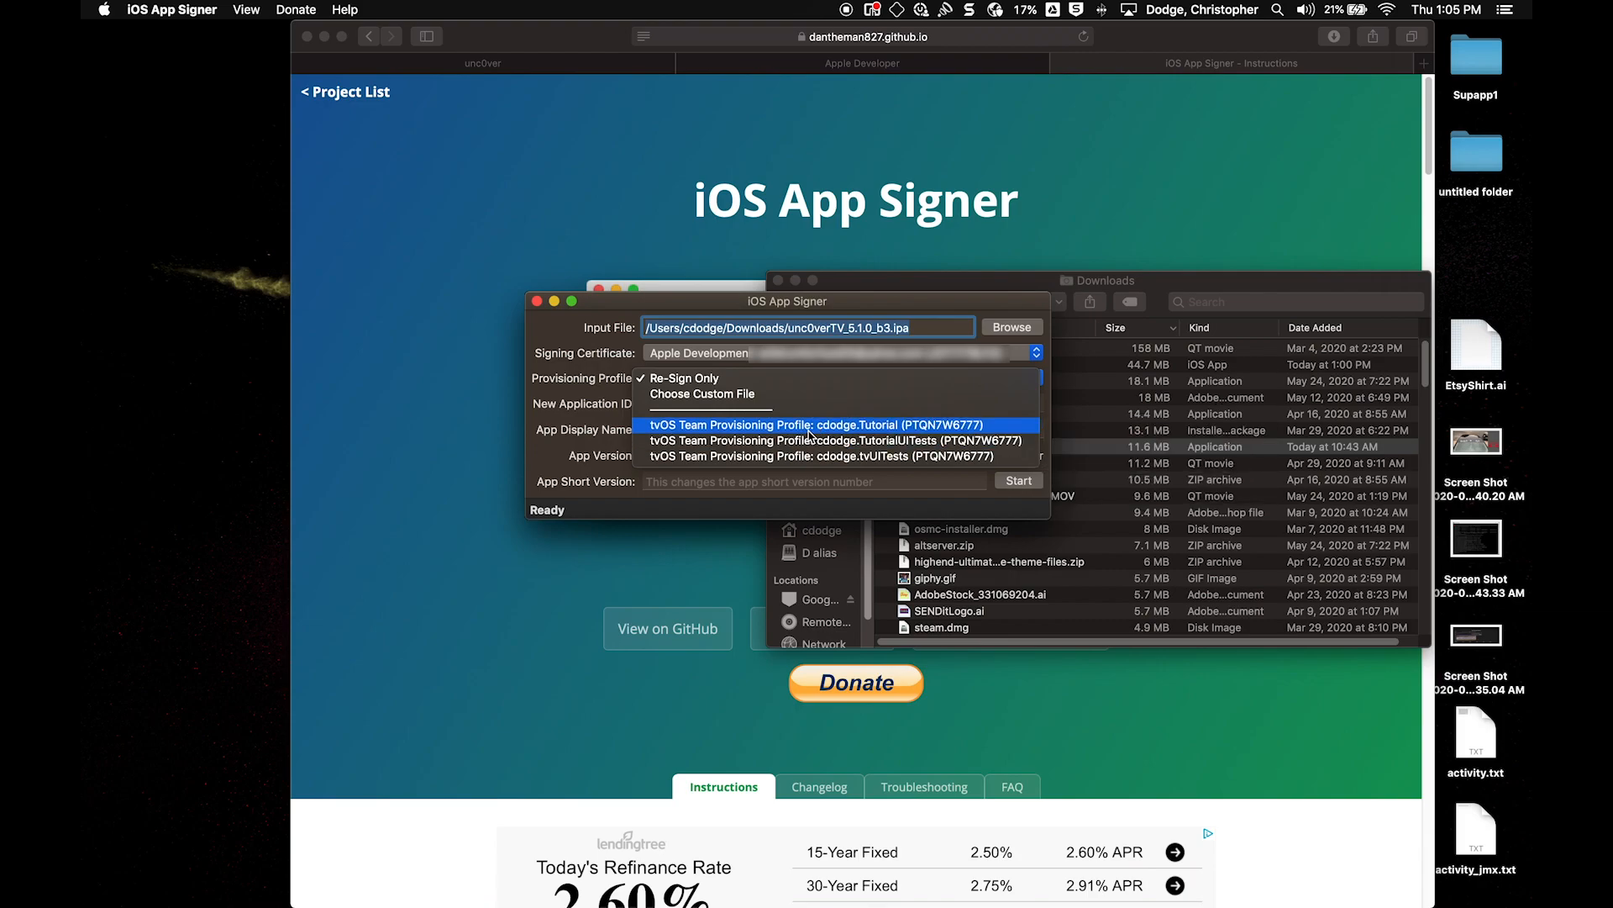
pyautogui.click(808, 426)
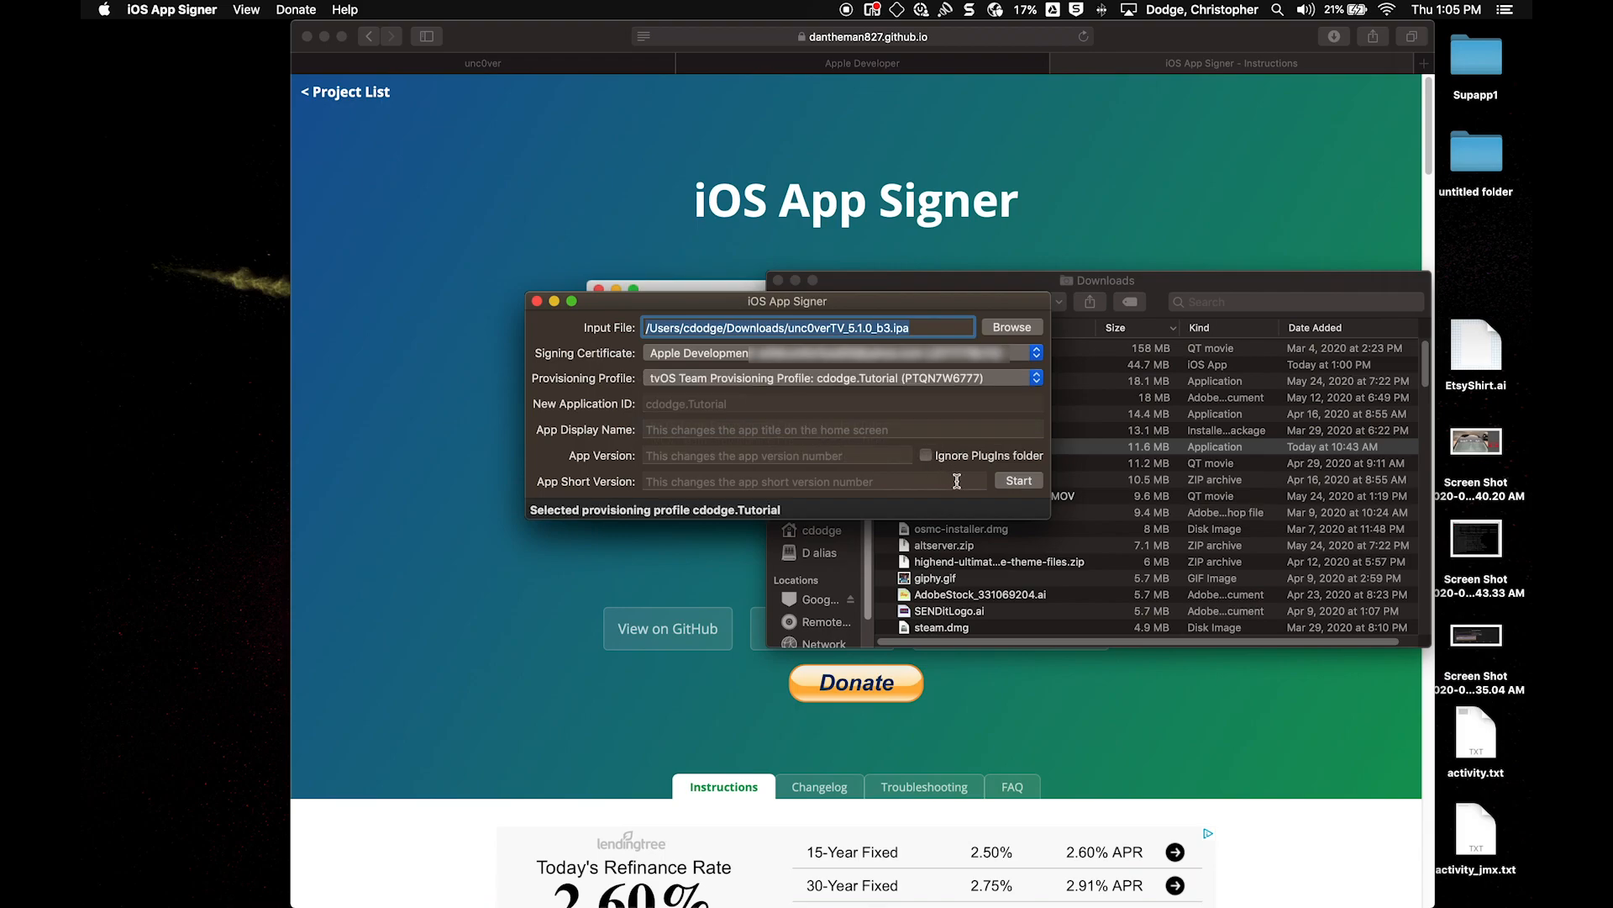
# Step: Sign the package and save the output as unc0verTV_5.1.0_b3_1 in the Downloads folder without replacing the original
pyautogui.click(1019, 482)
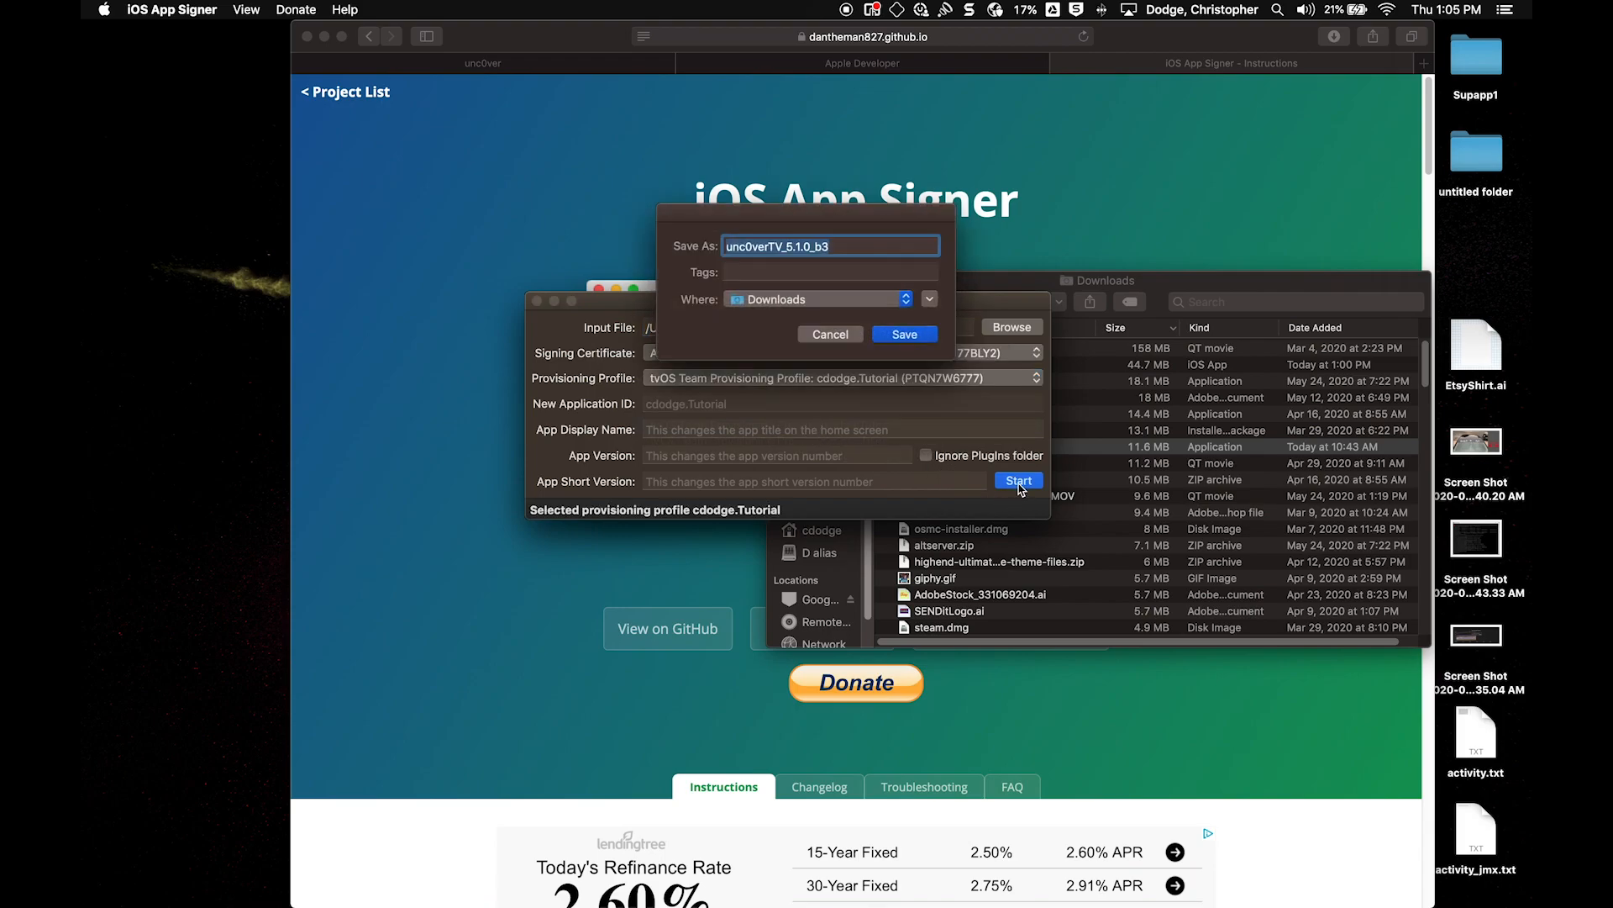
pyautogui.click(904, 335)
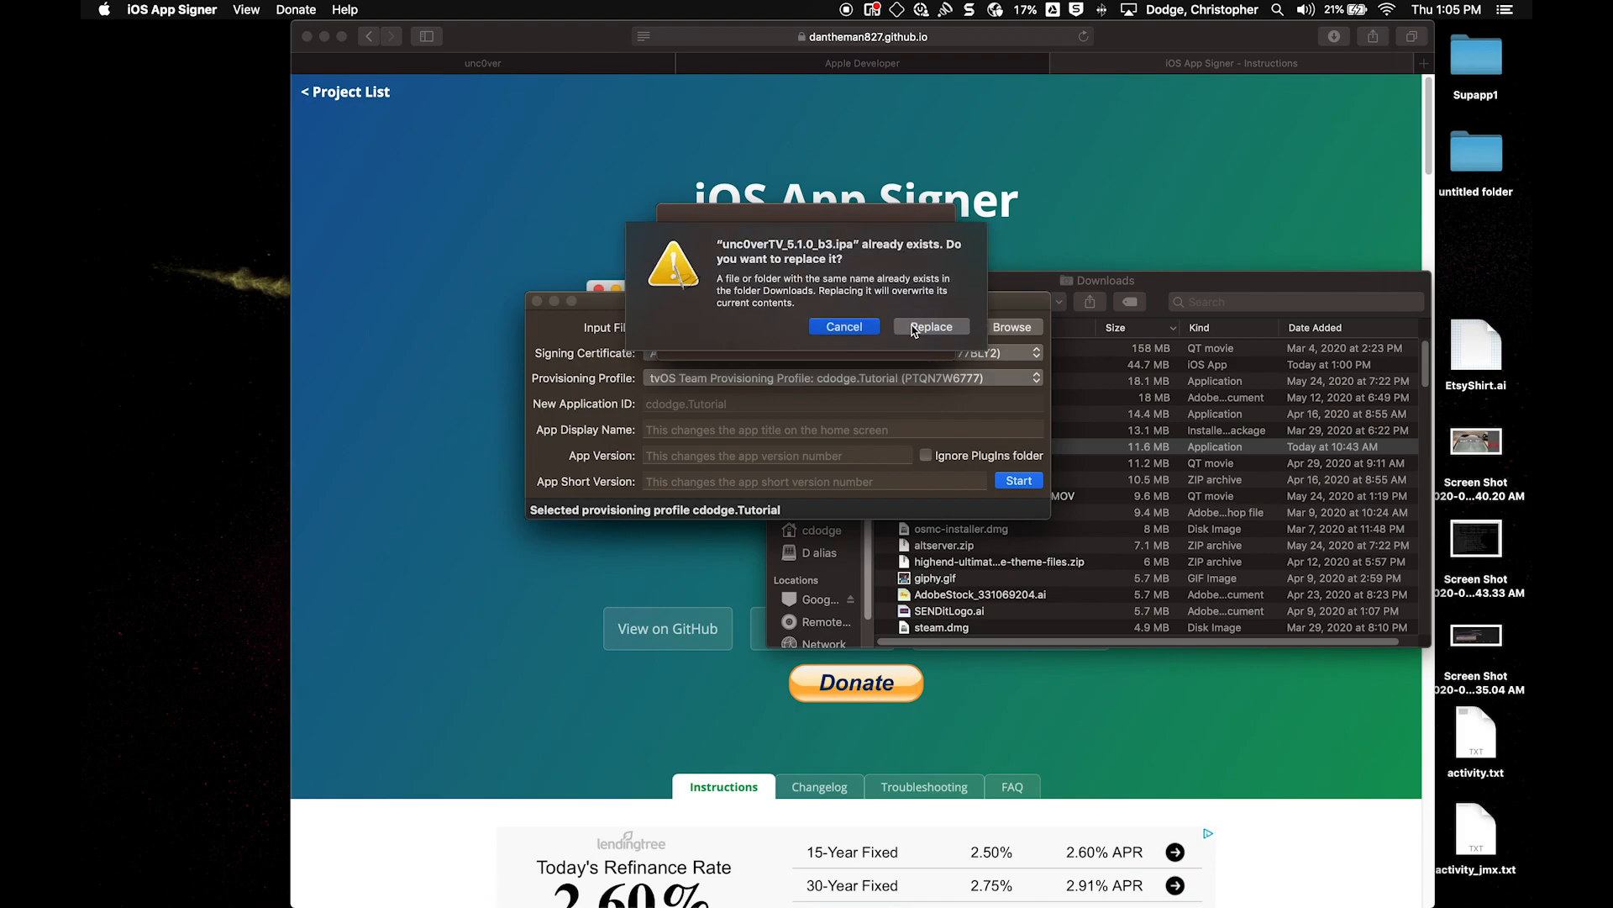
pyautogui.click(914, 329)
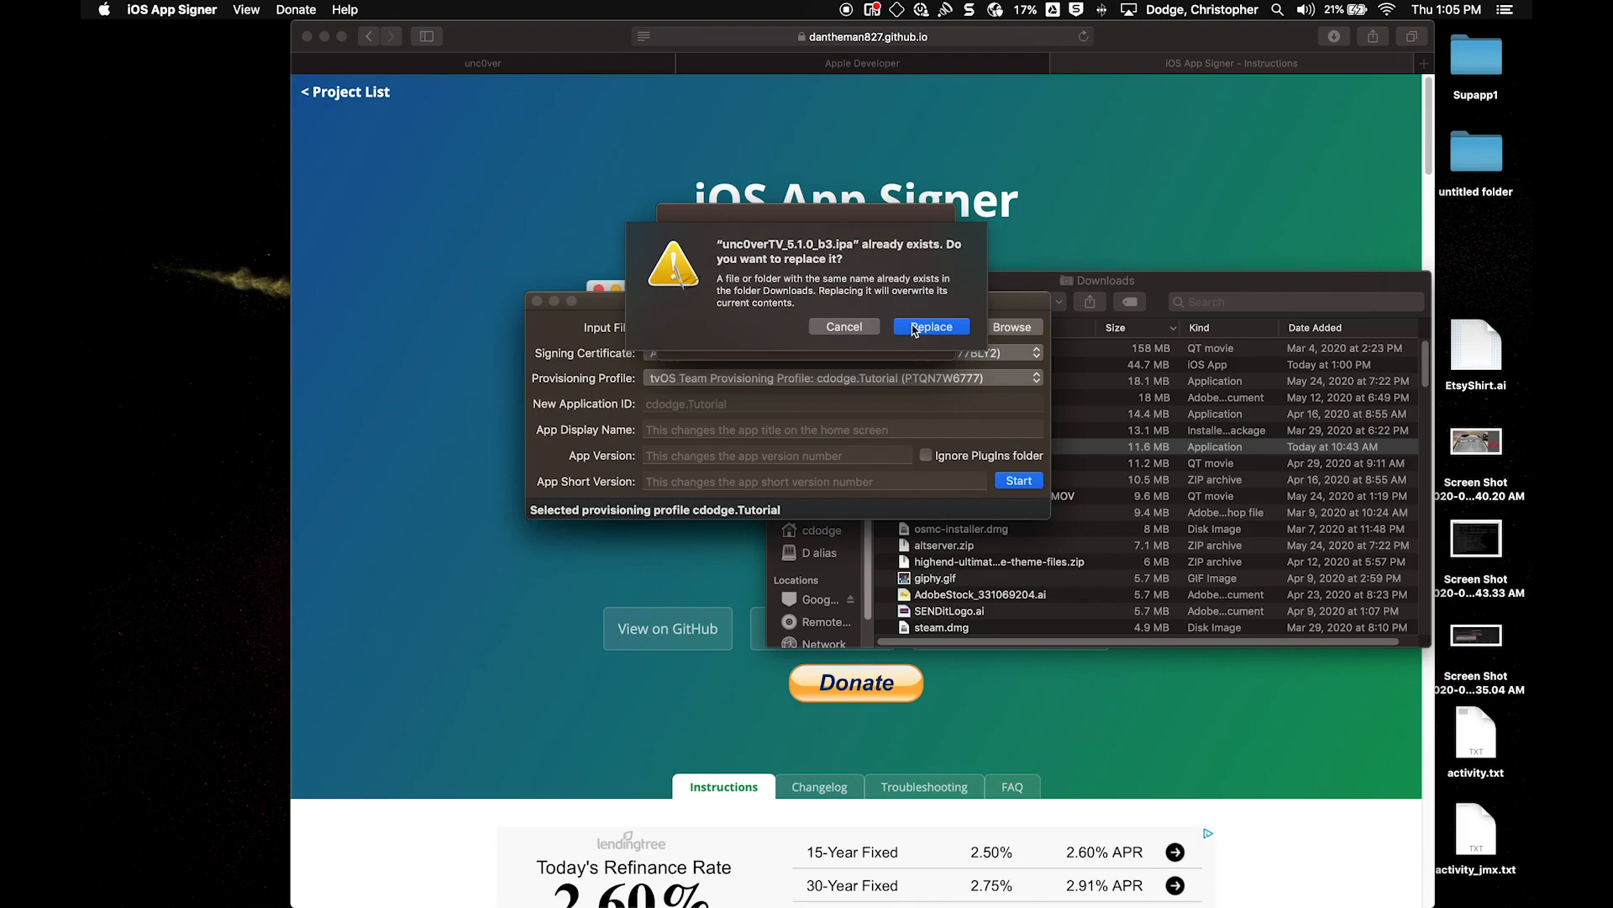
pyautogui.click(867, 335)
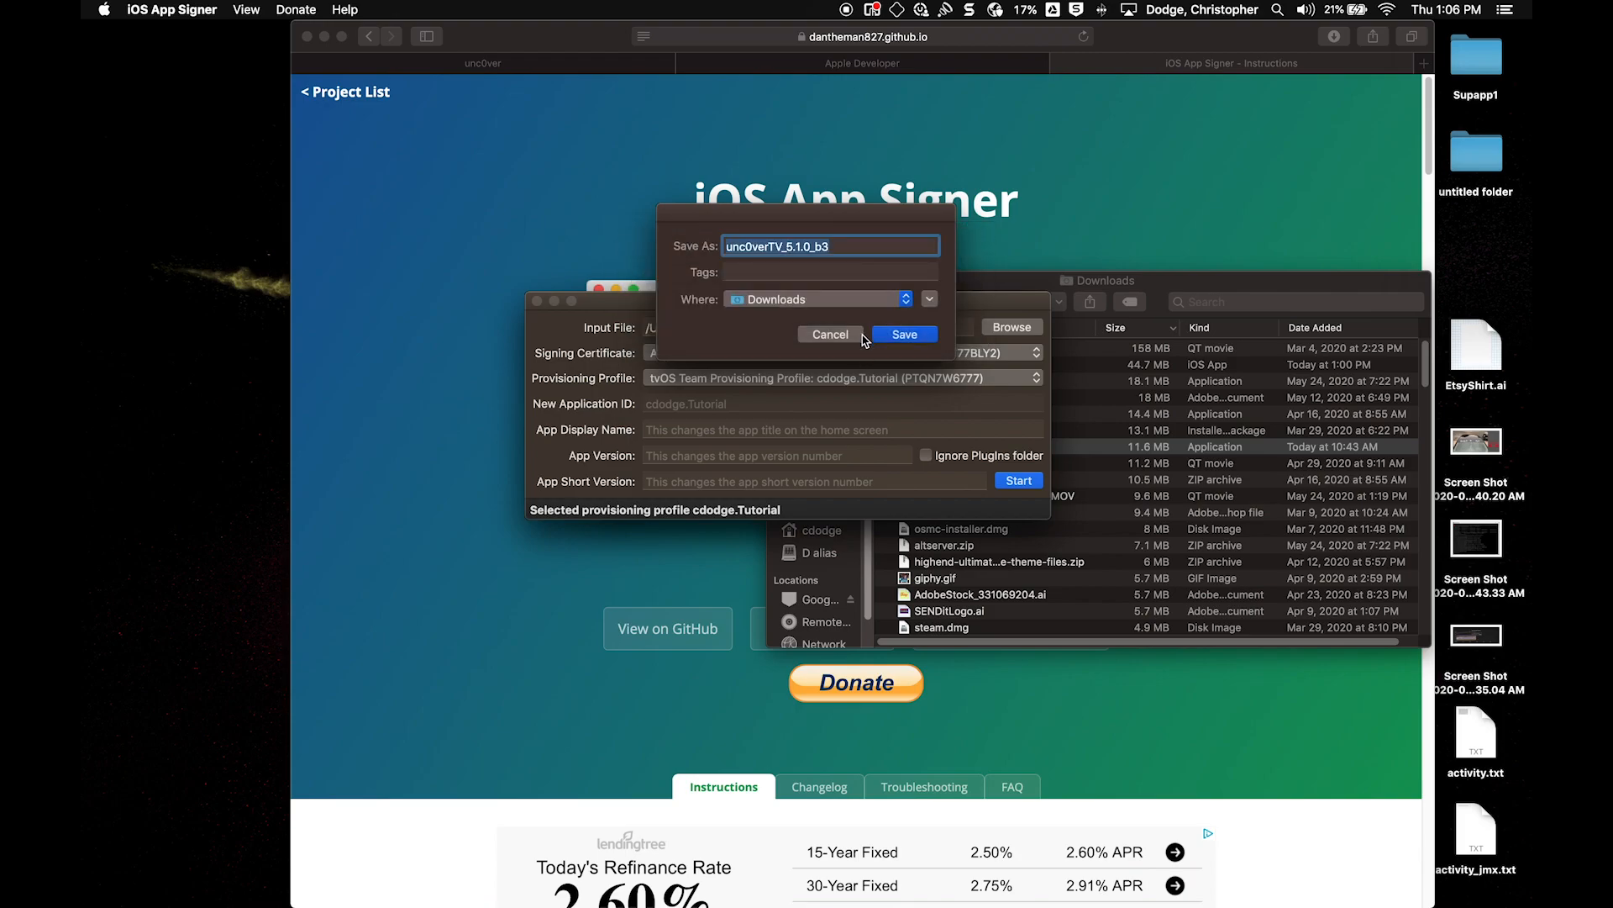
pyautogui.click(861, 241)
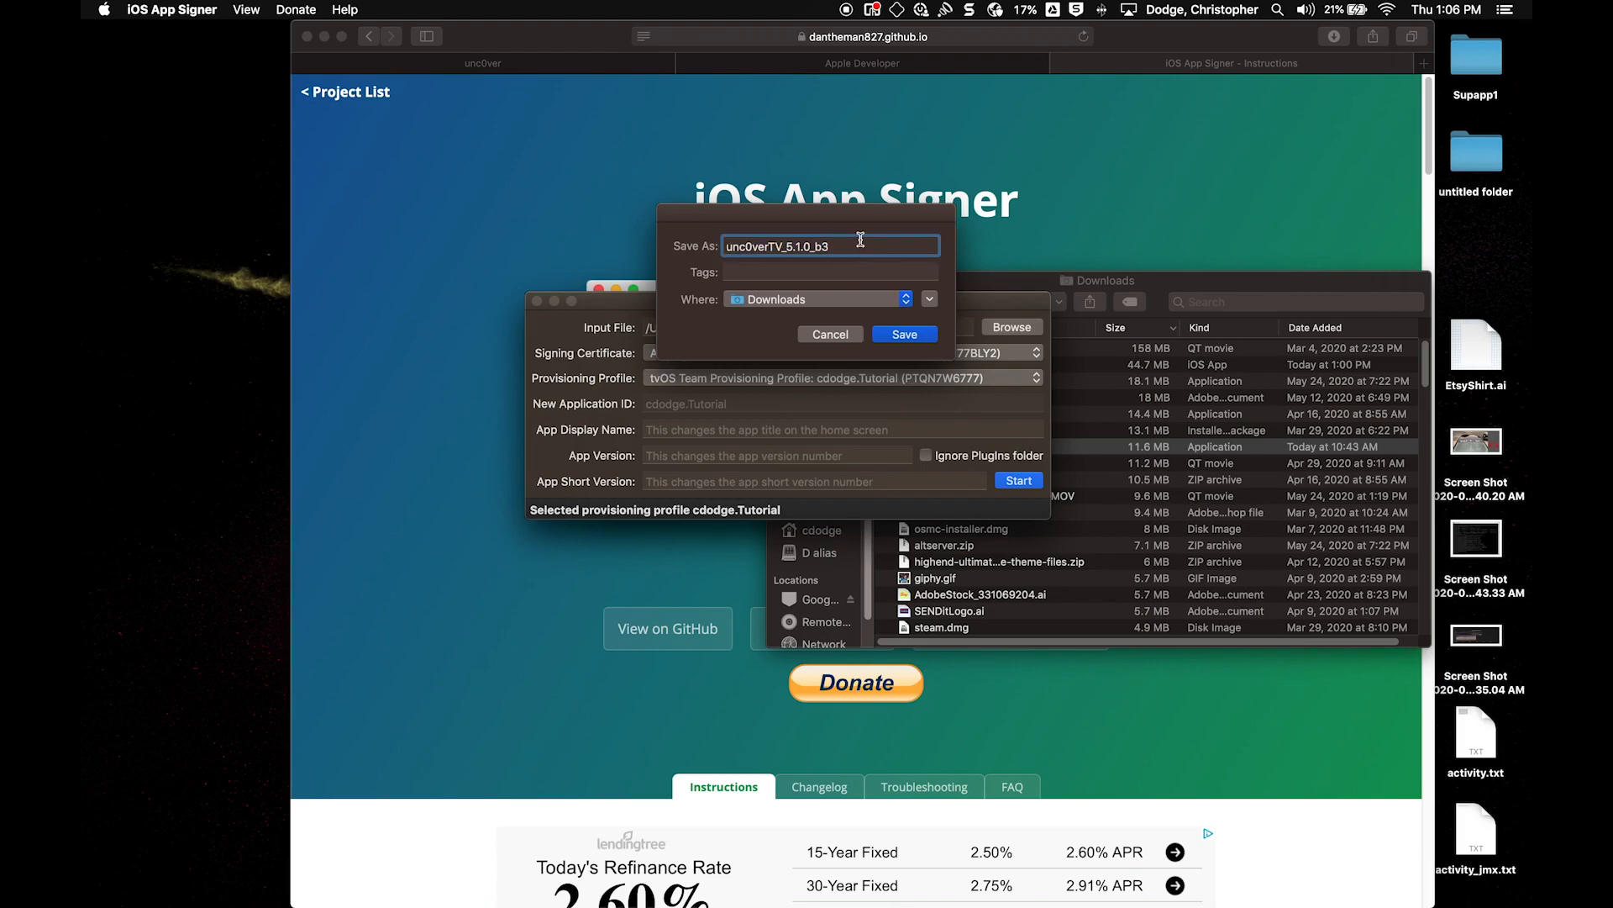
pyautogui.write('_1')
pyautogui.click(914, 339)
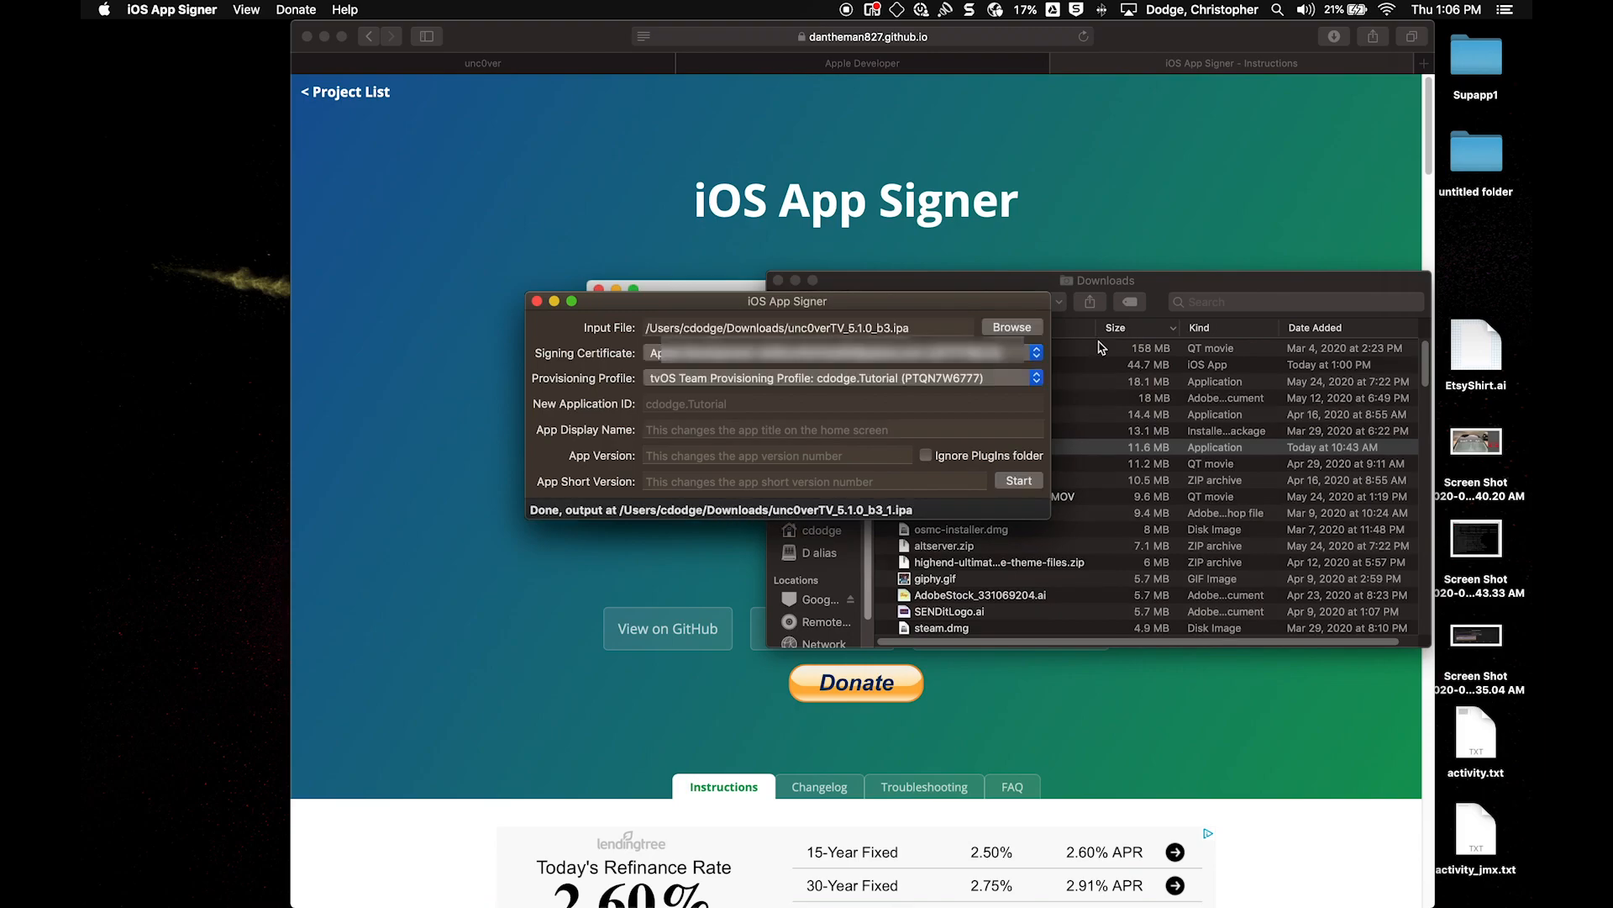
# Step: Sort the Downloads folder in Finder by date added and select unc0verTV_5.1.0_b3_1.ipa
pyautogui.click(1136, 281)
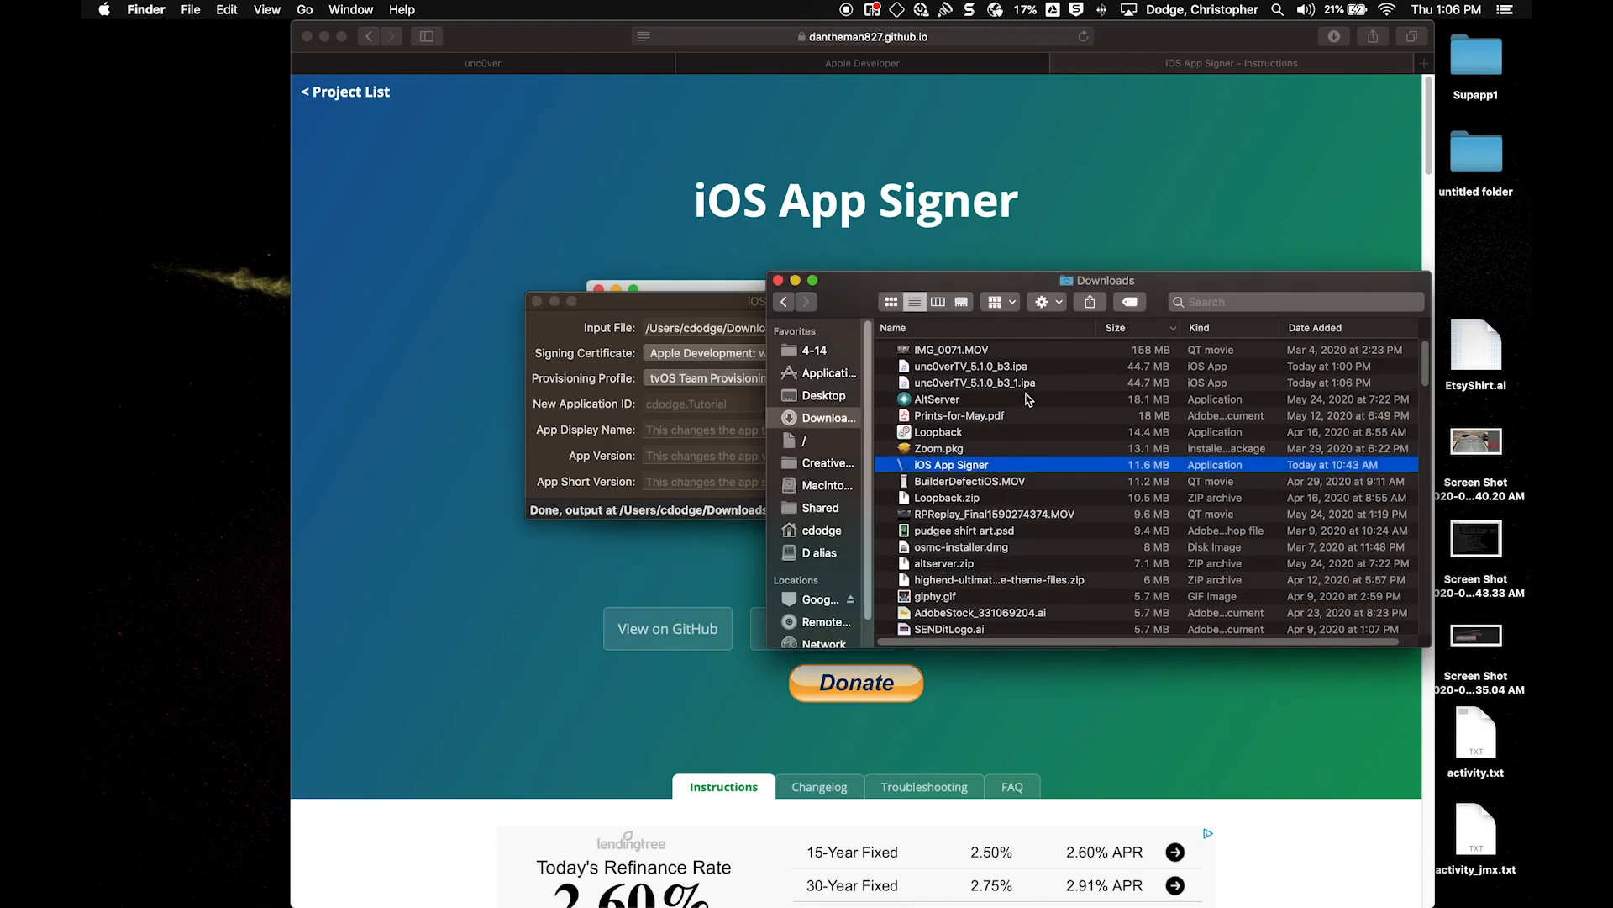
pyautogui.click(1313, 332)
pyautogui.click(1209, 351)
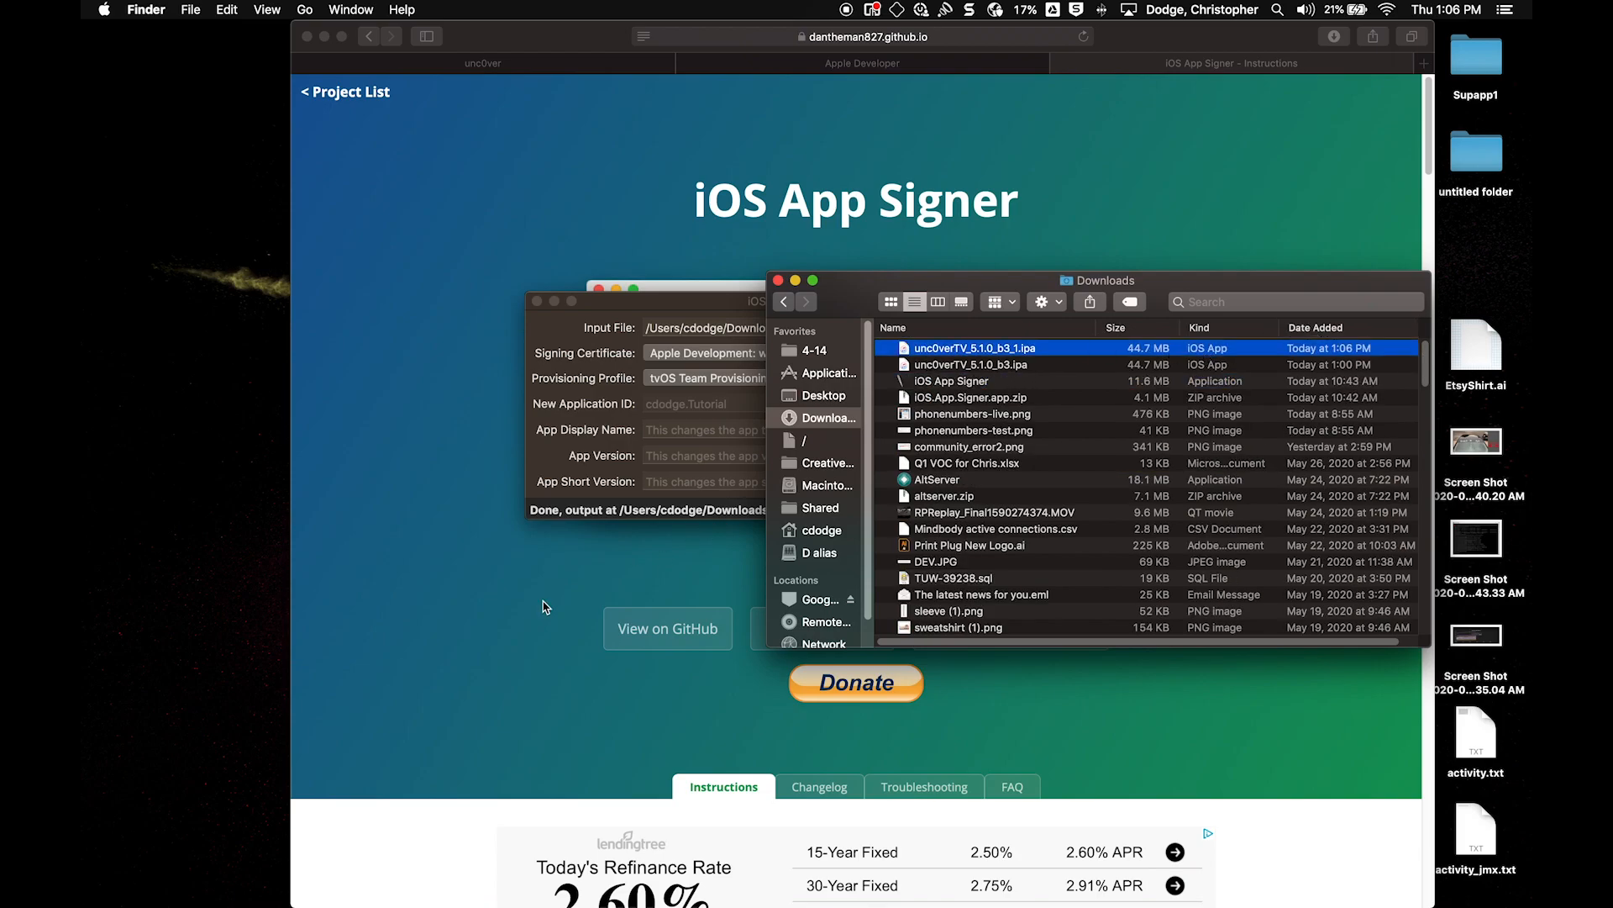
# Step: Switch to Xcode and open the Devices and Simulators window
pyautogui.moveTo(638, 883)
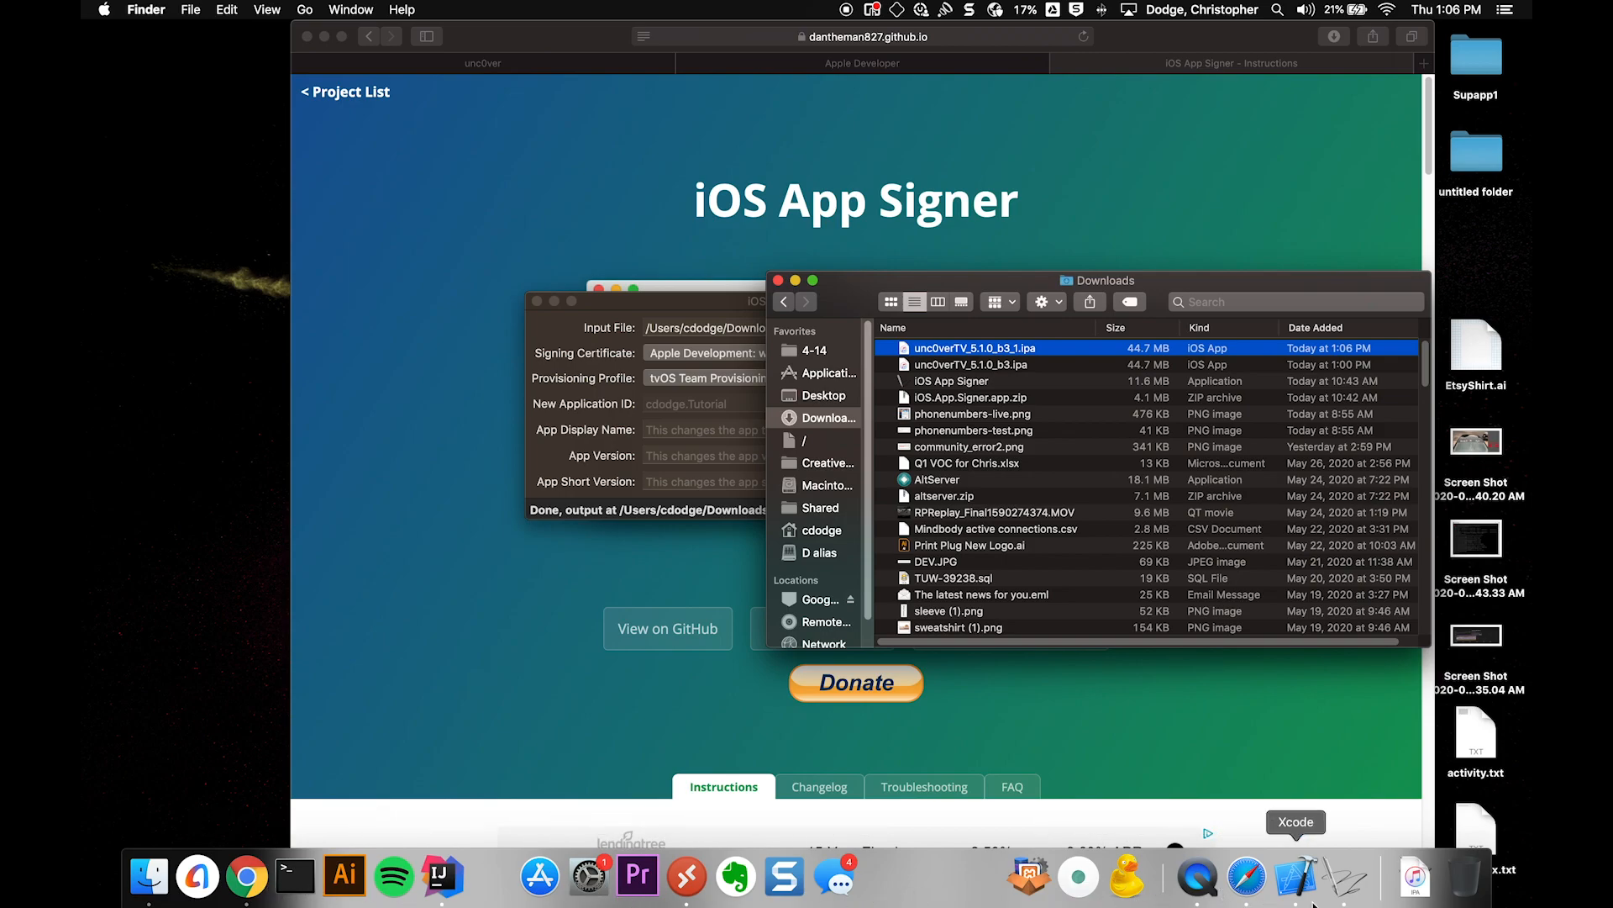
pyautogui.click(1295, 878)
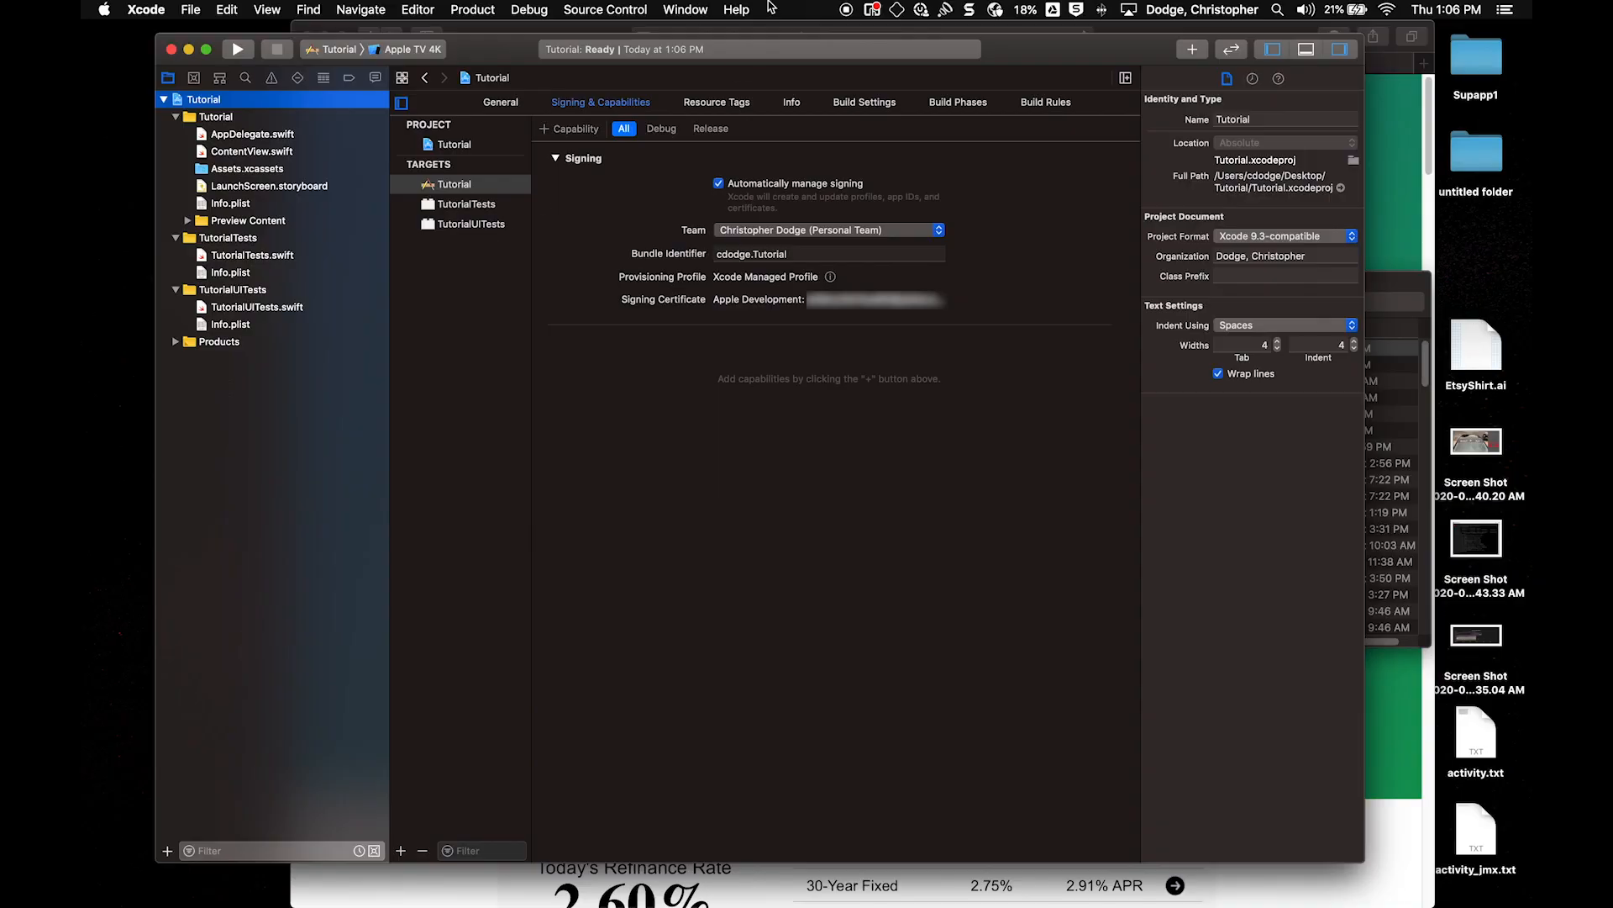
pyautogui.click(707, 9)
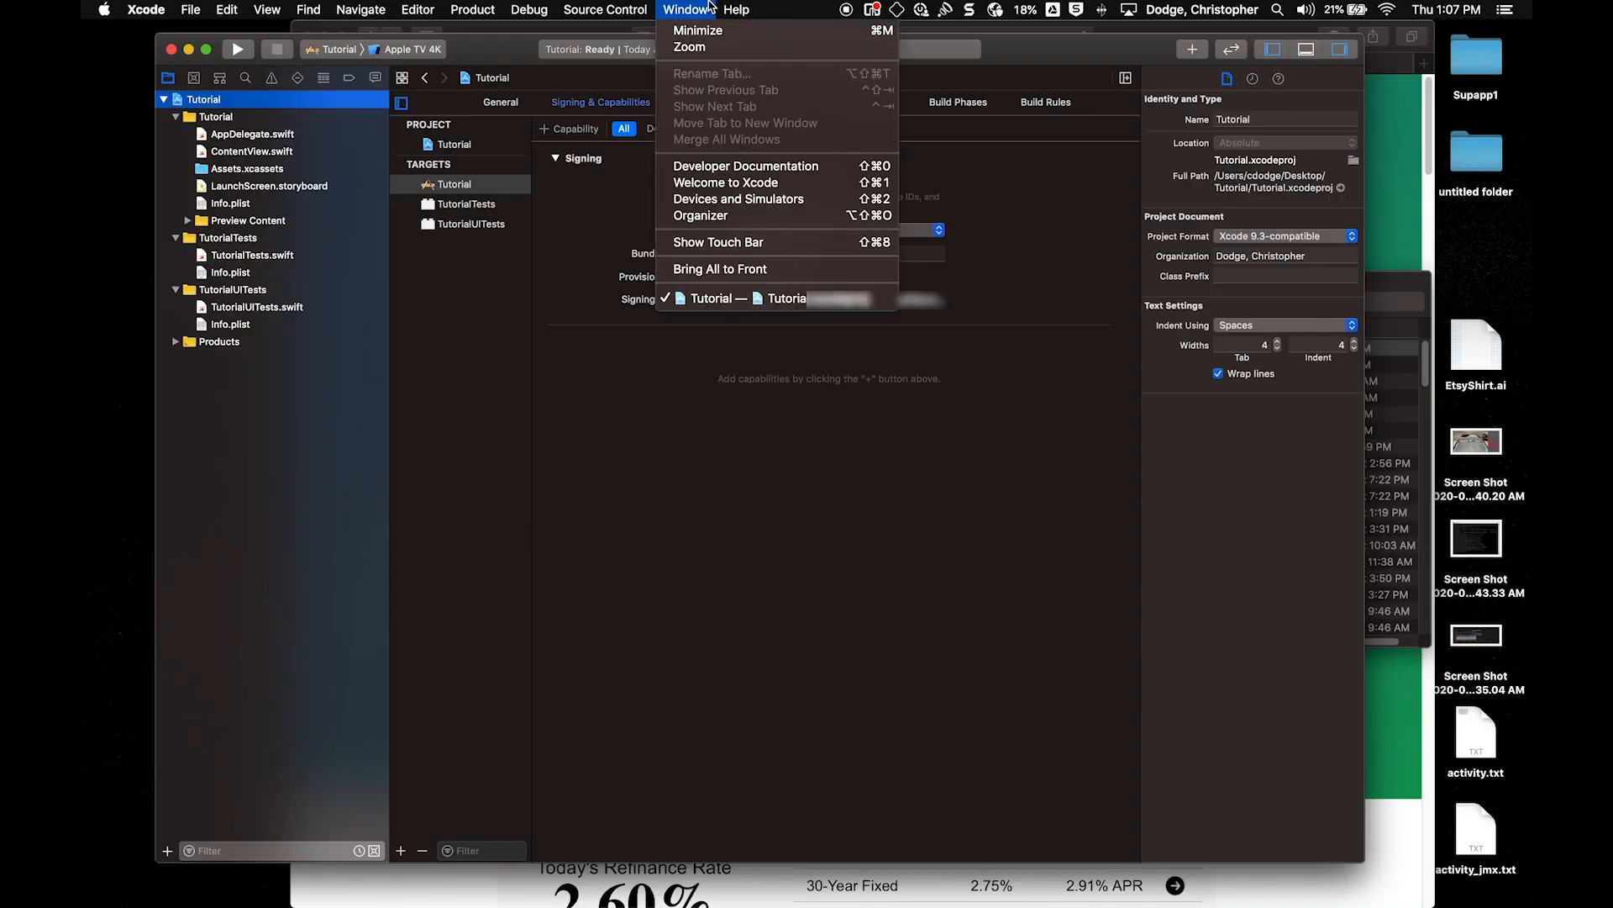
pyautogui.click(708, 200)
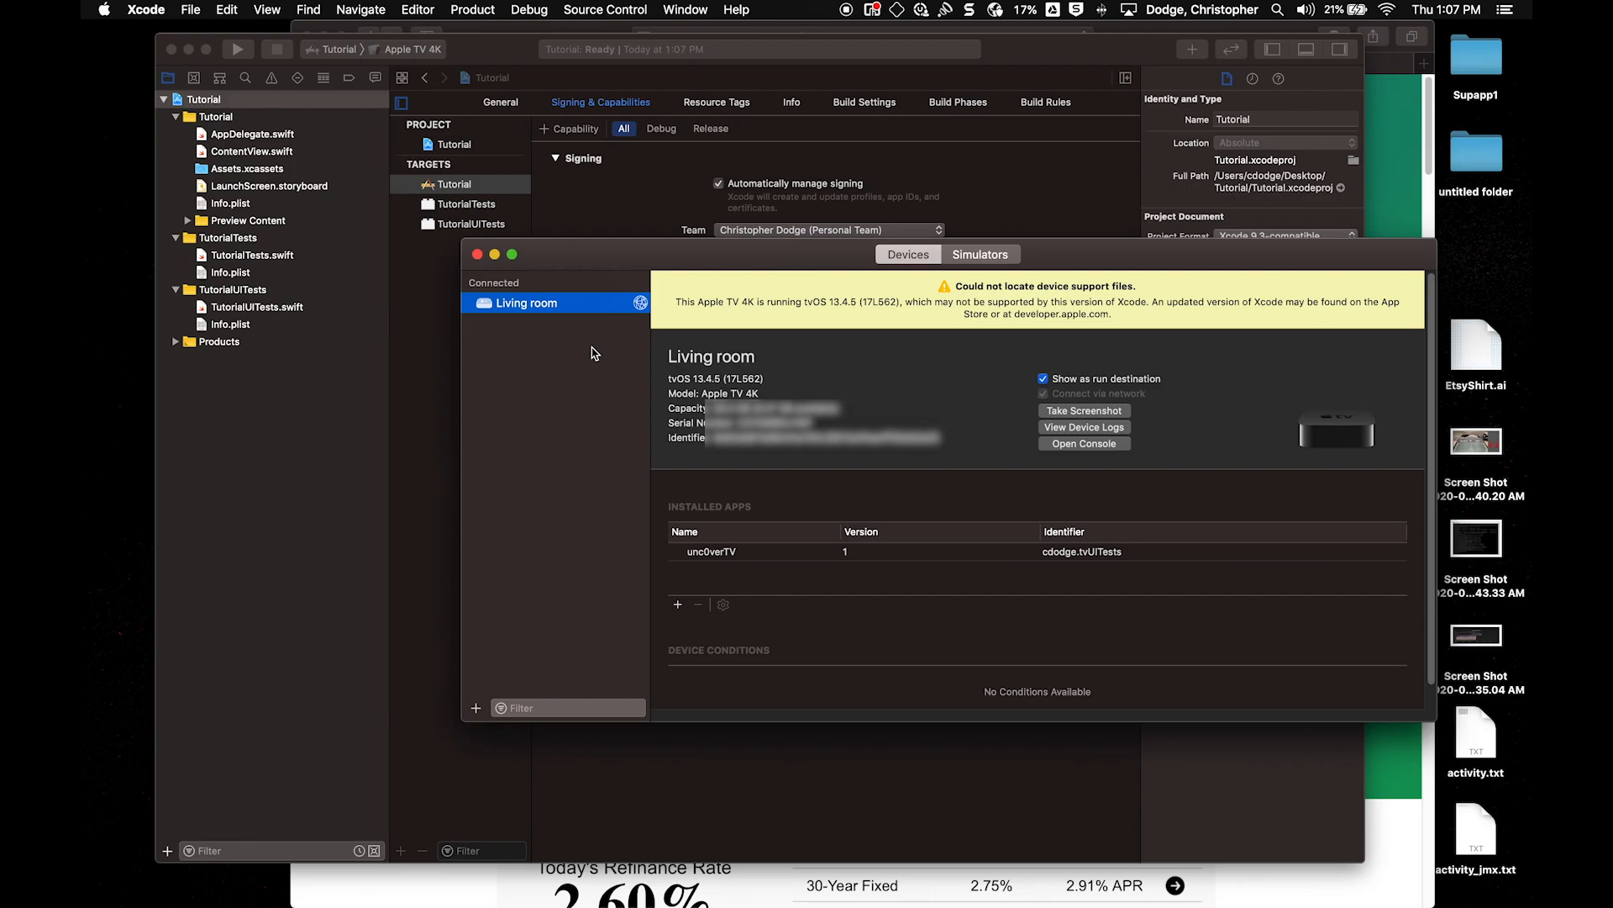
# Step: Unpair the connected Living room Apple TV from Xcode
pyautogui.click(542, 307)
pyautogui.click(576, 312)
pyautogui.rightClick(572, 310)
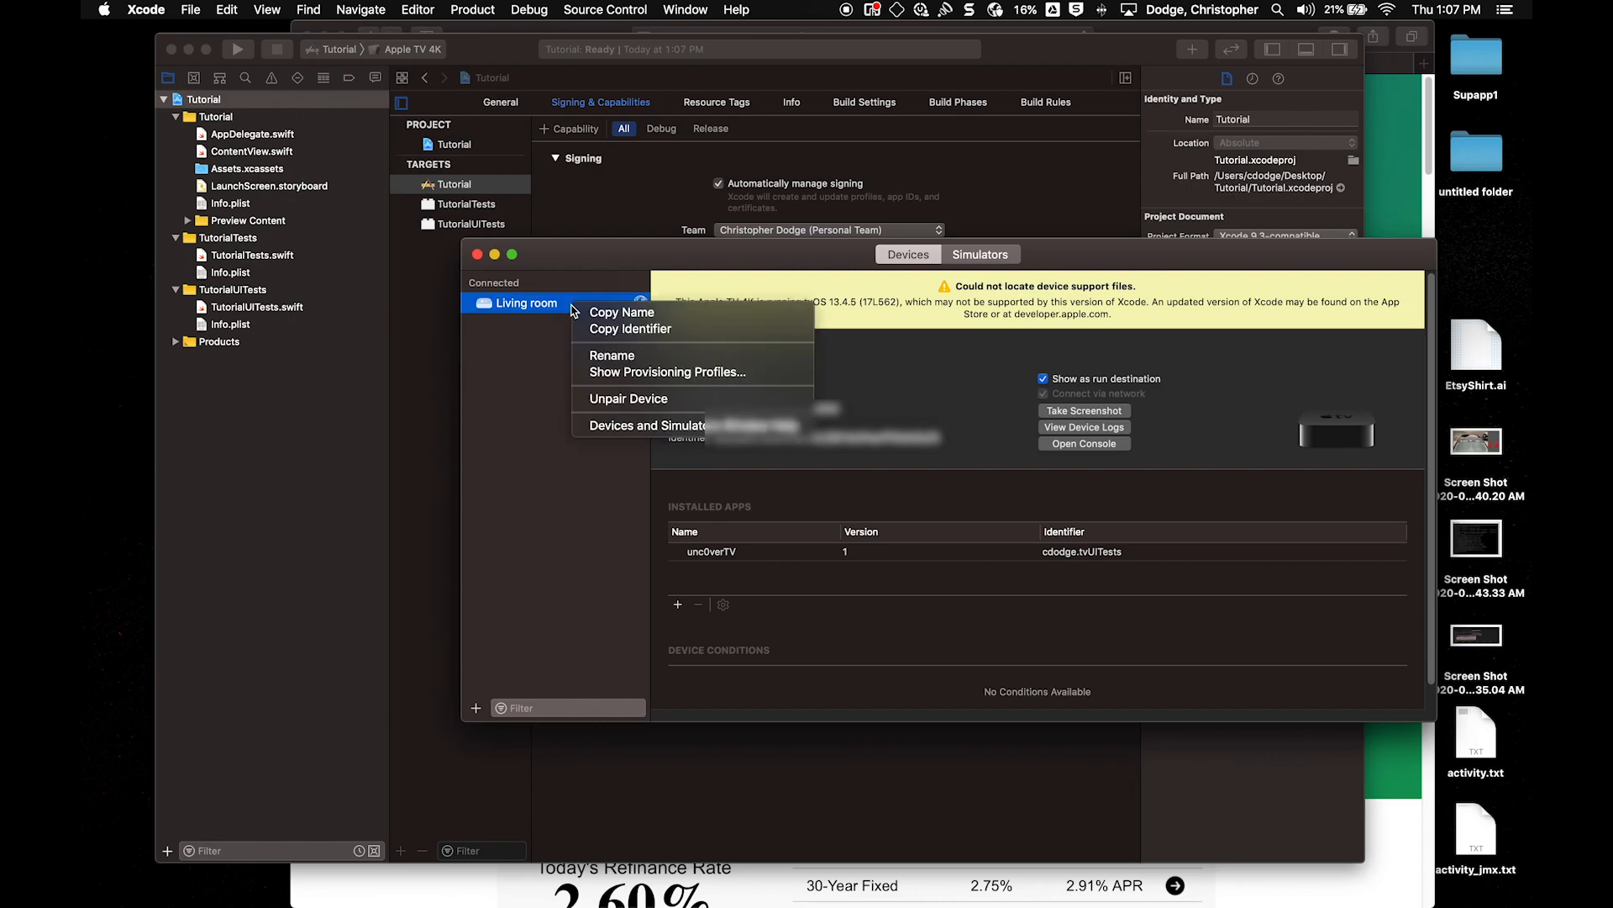
pyautogui.click(602, 399)
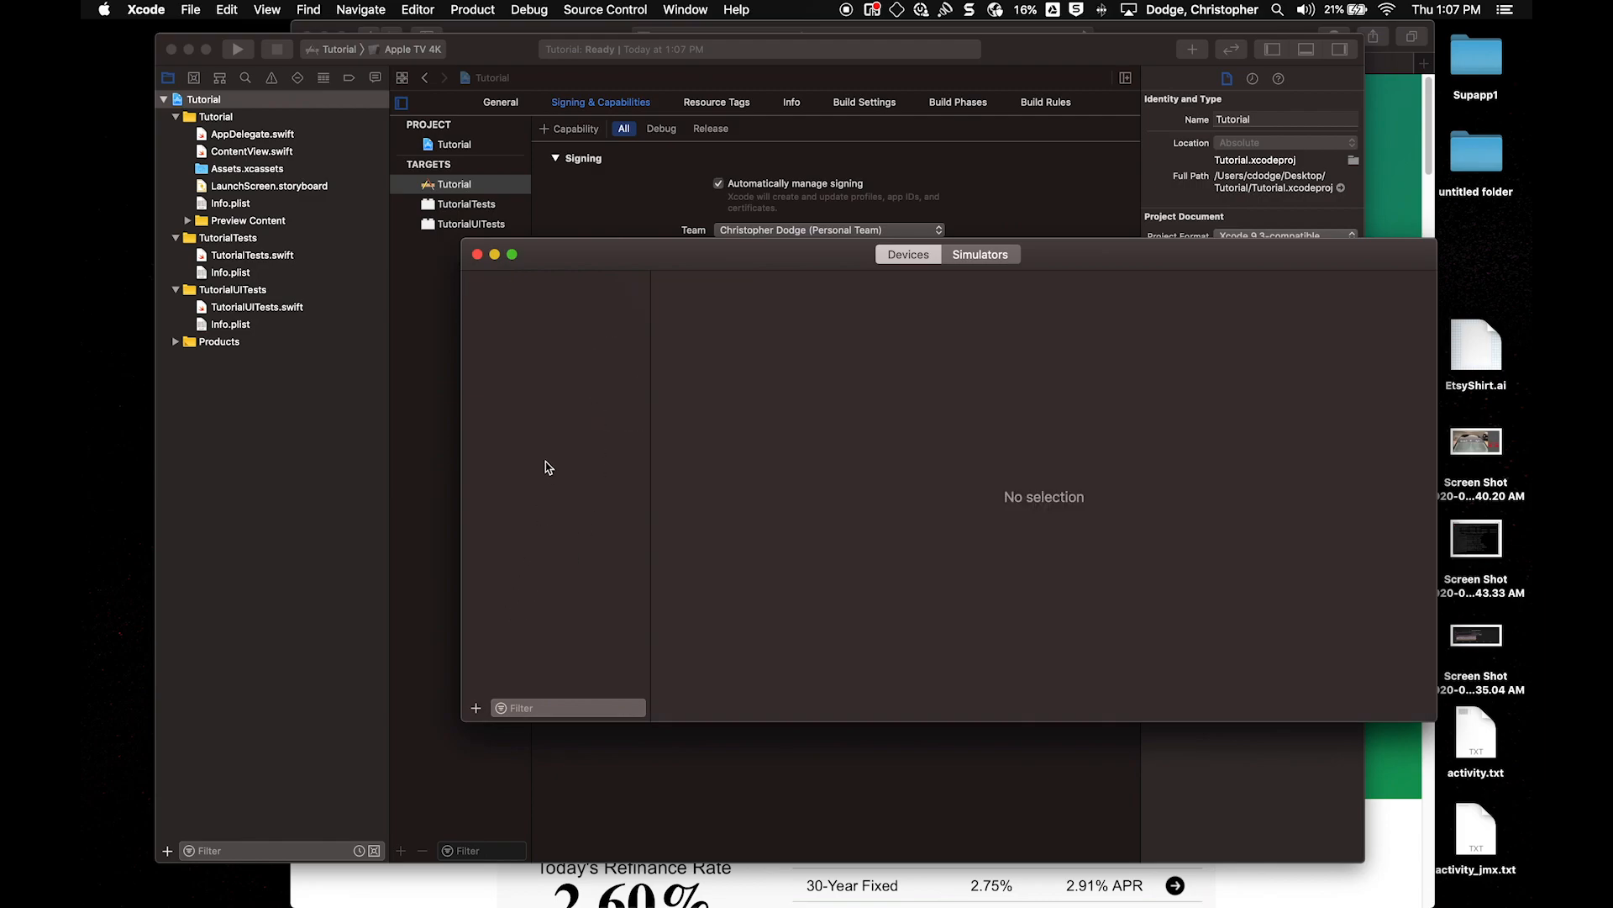
# Step: Pair with the discovered Living room Apple TV by entering the verification code displayed on it, and connect
pyautogui.click(983, 257)
pyautogui.click(906, 255)
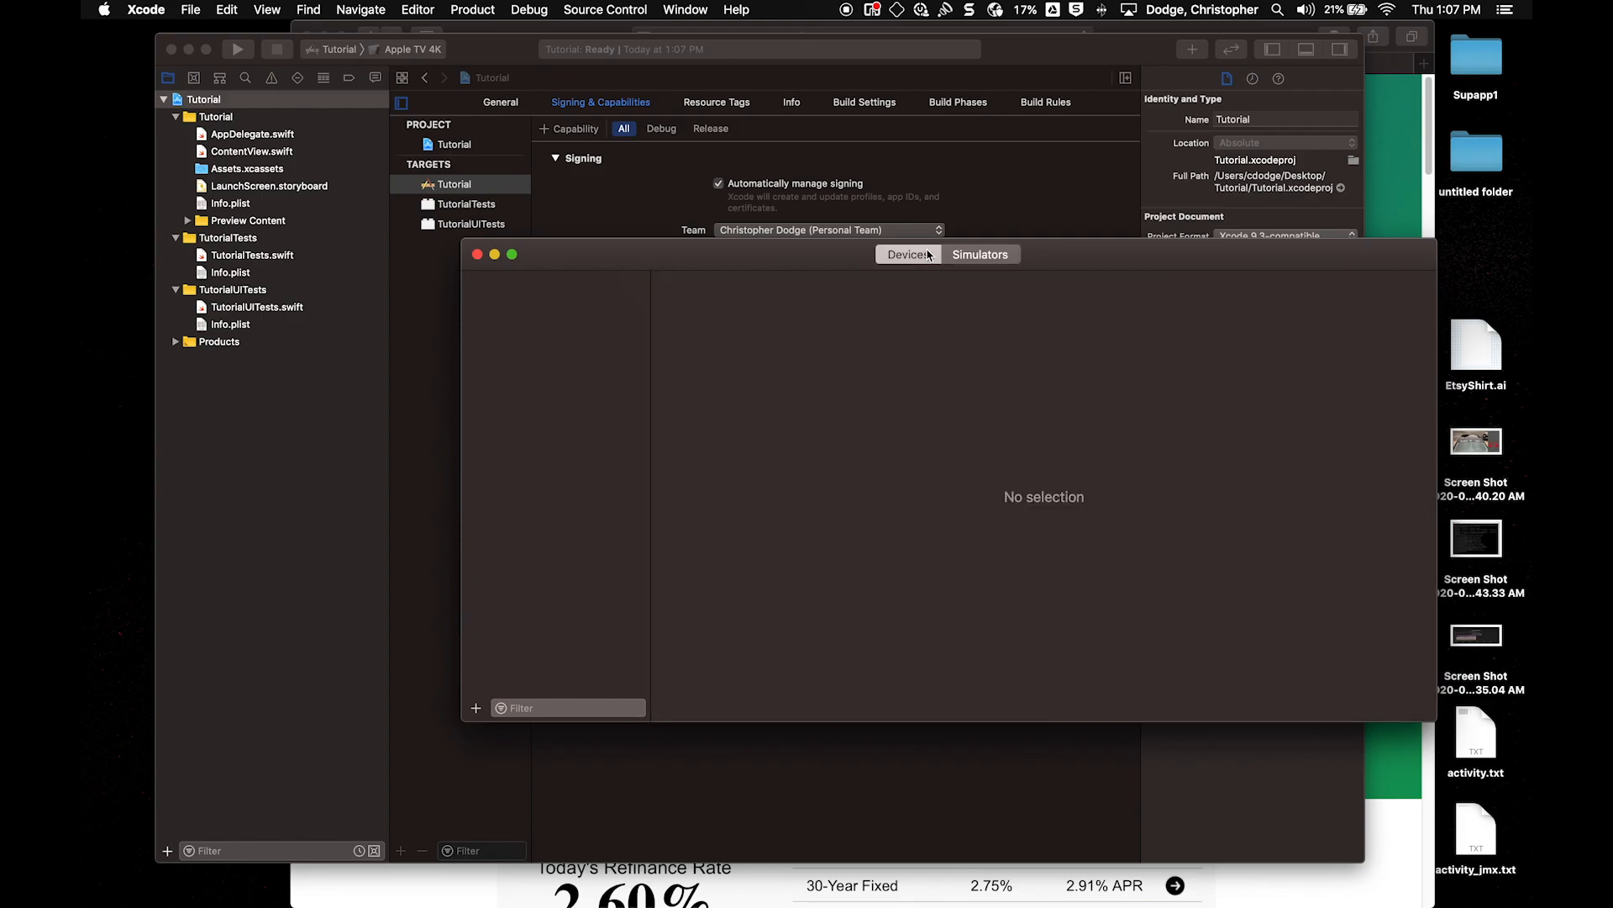
pyautogui.click(551, 303)
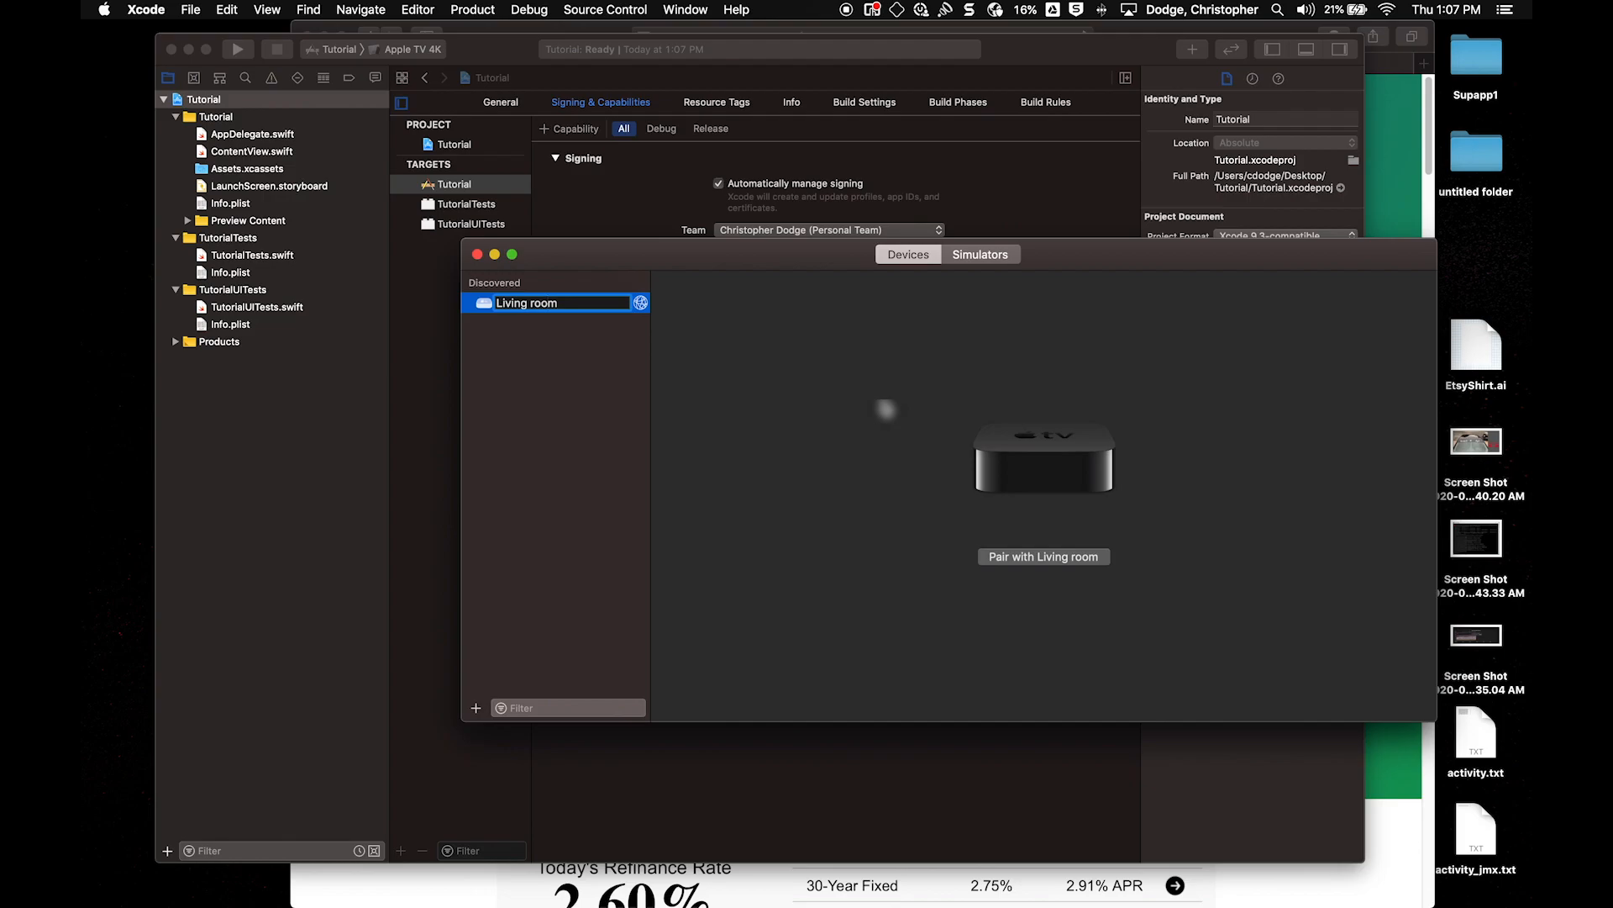
pyautogui.click(1042, 558)
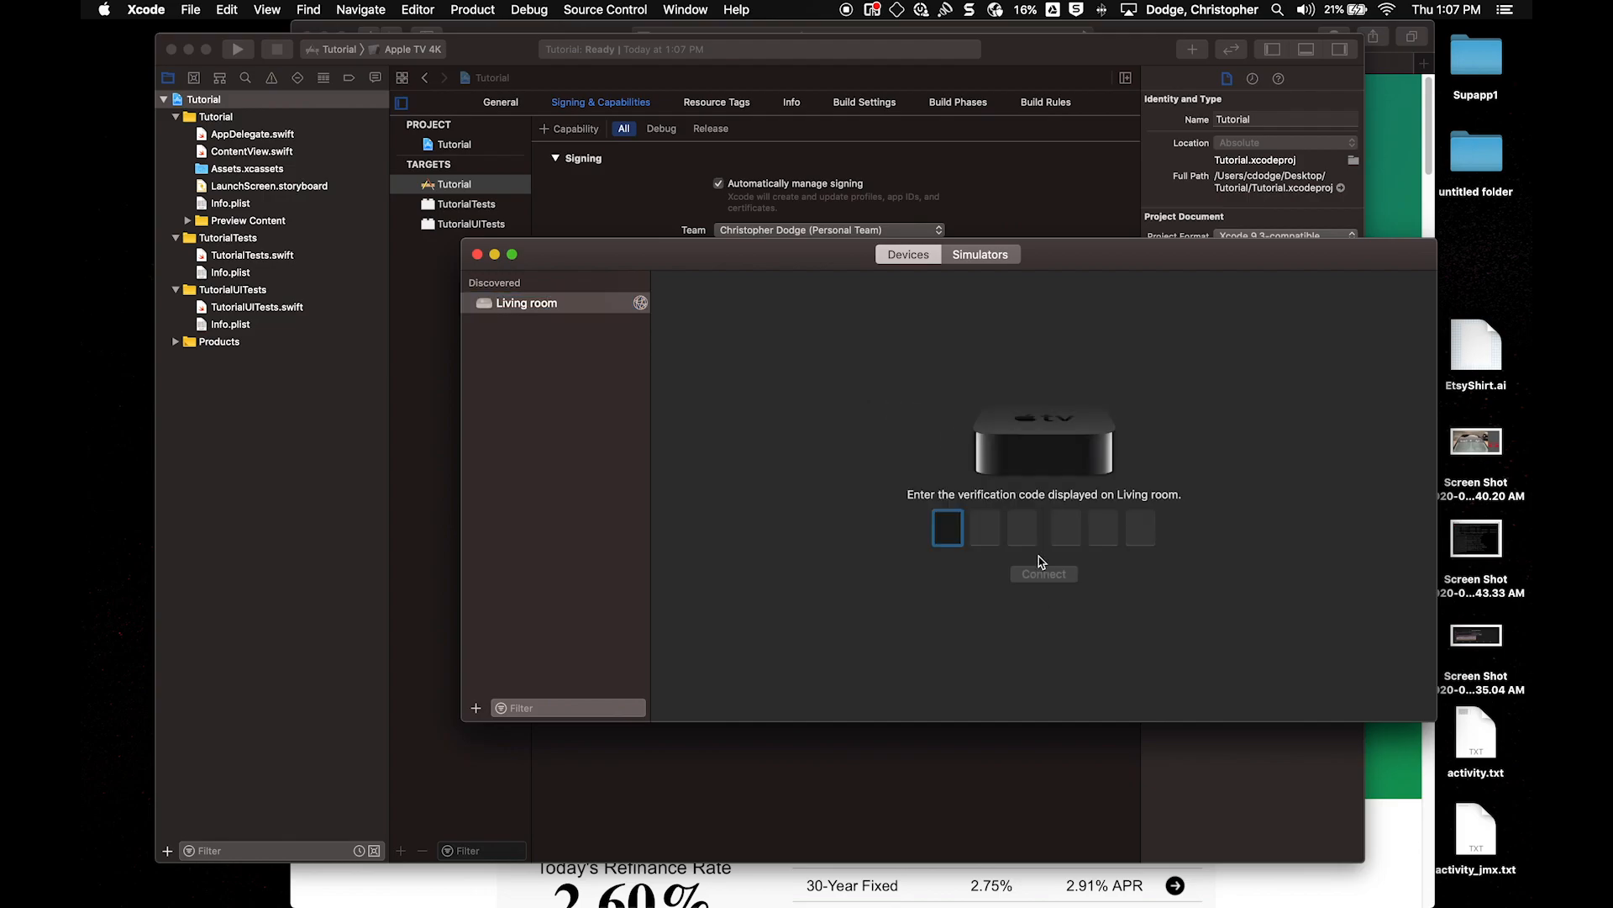
pyautogui.write('6')
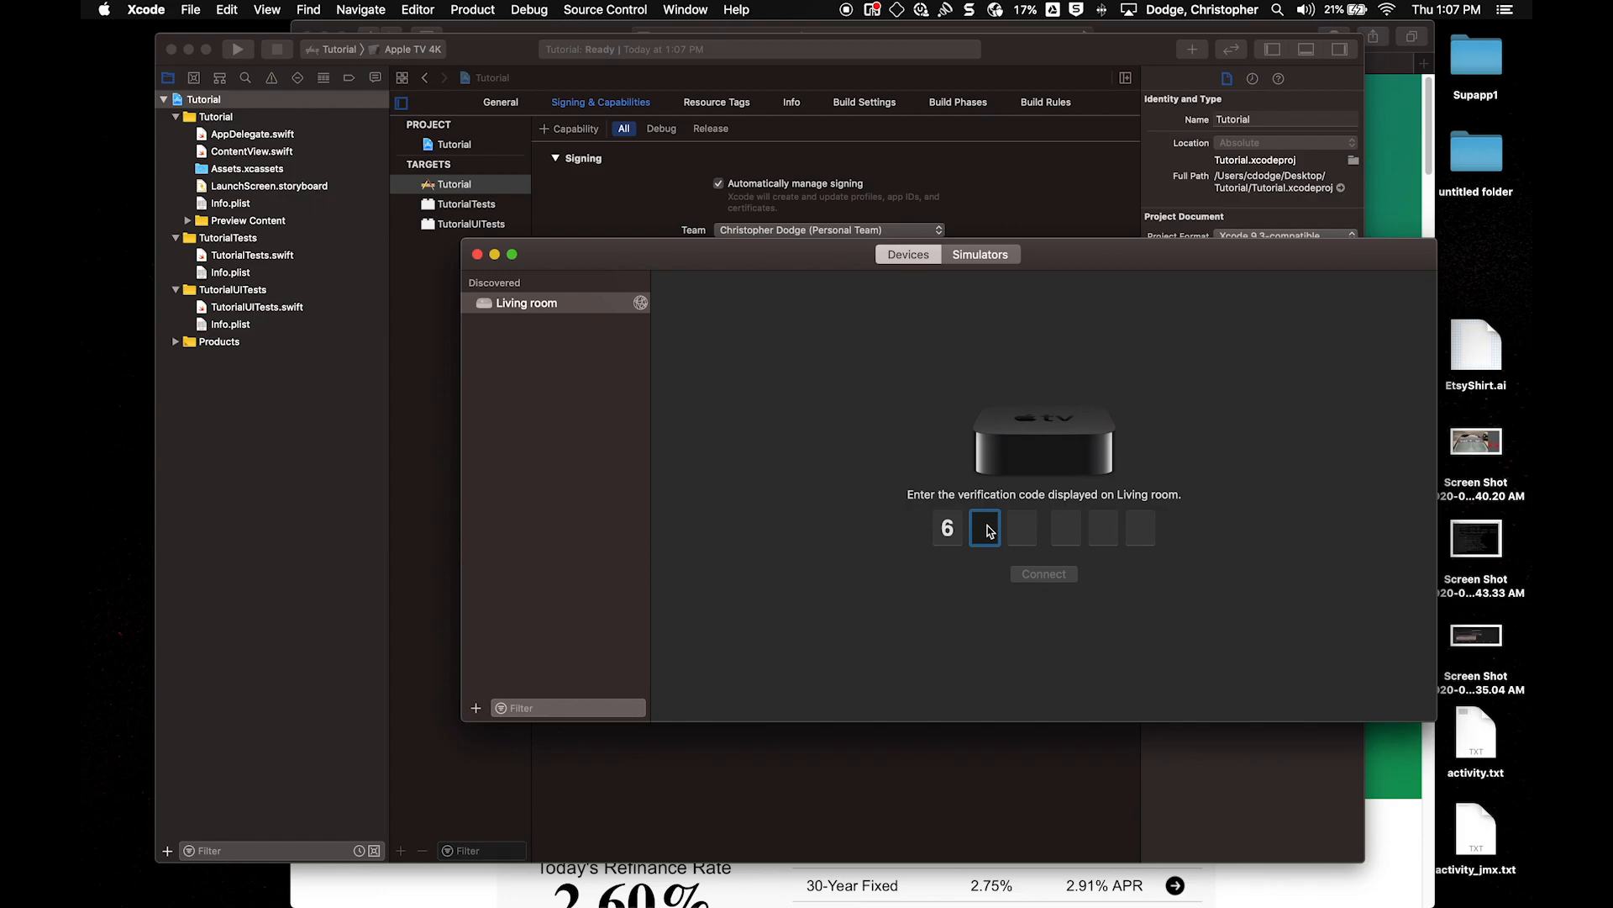
pyautogui.write('83416')
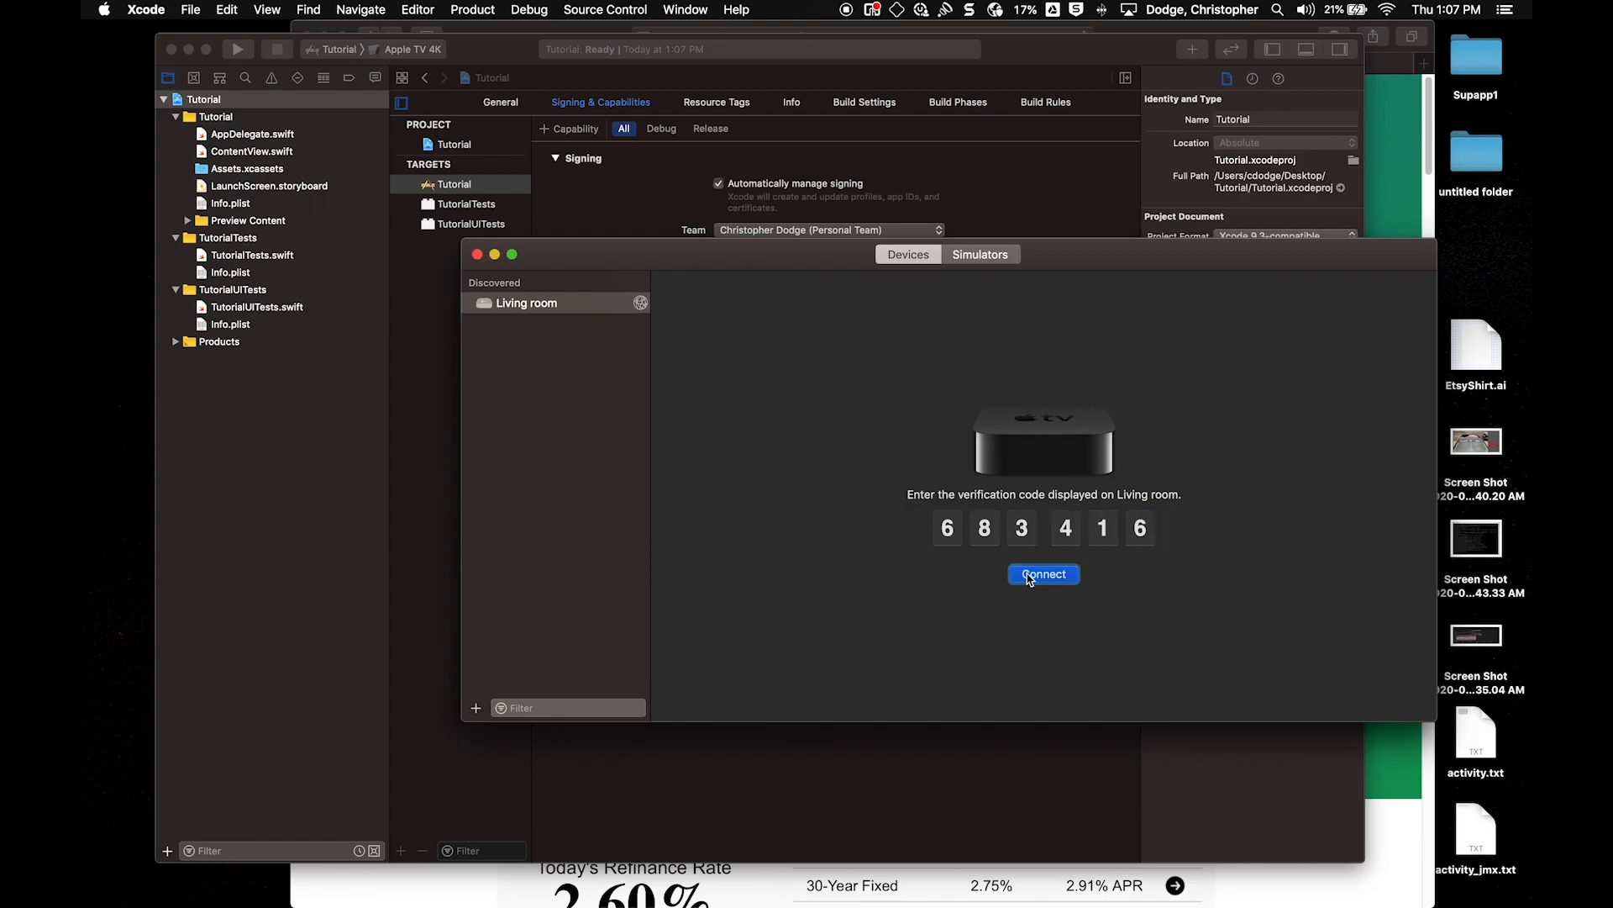
pyautogui.click(1044, 573)
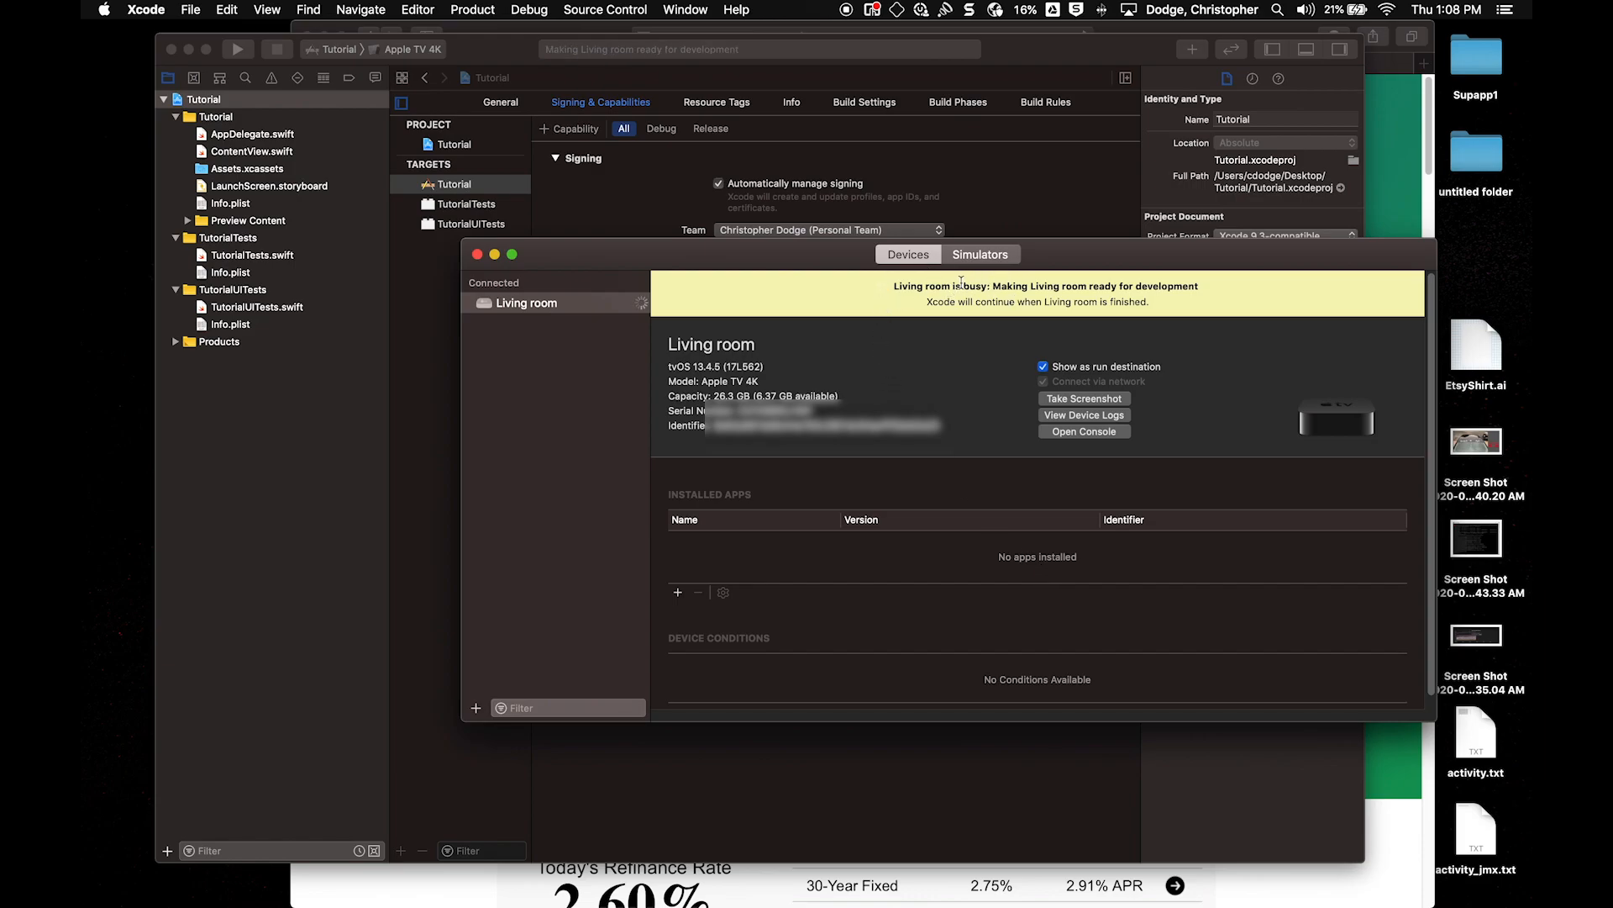
# Step: Install unc0verTV_5.1.0_b3_1.ipa from the Downloads folder on the Living room Apple TV
pyautogui.click(678, 594)
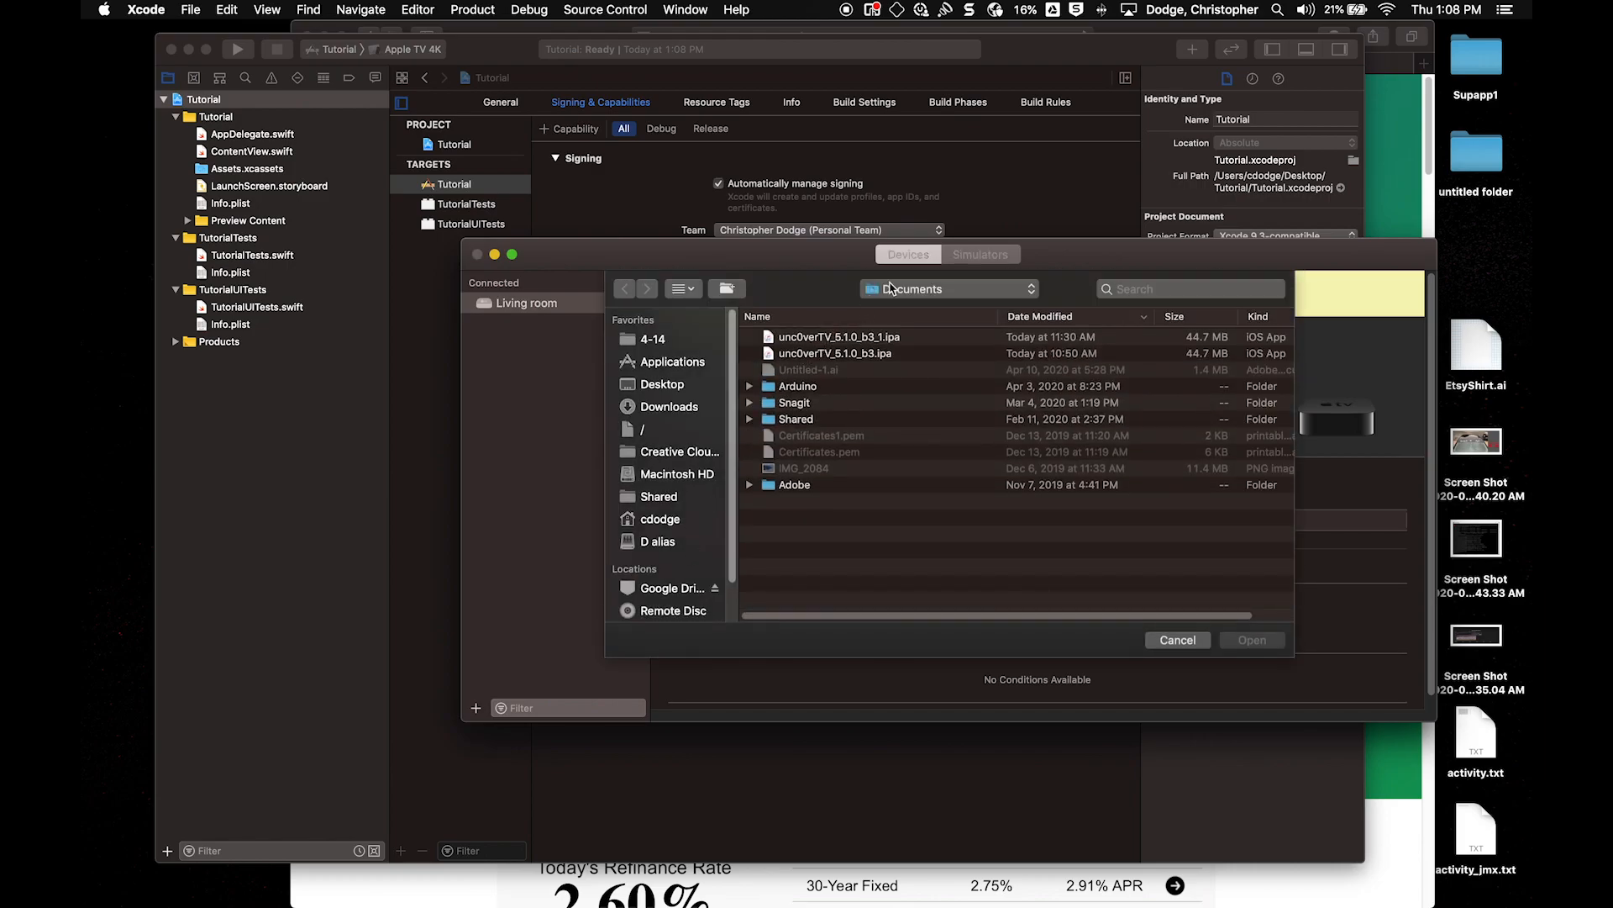
pyautogui.click(663, 392)
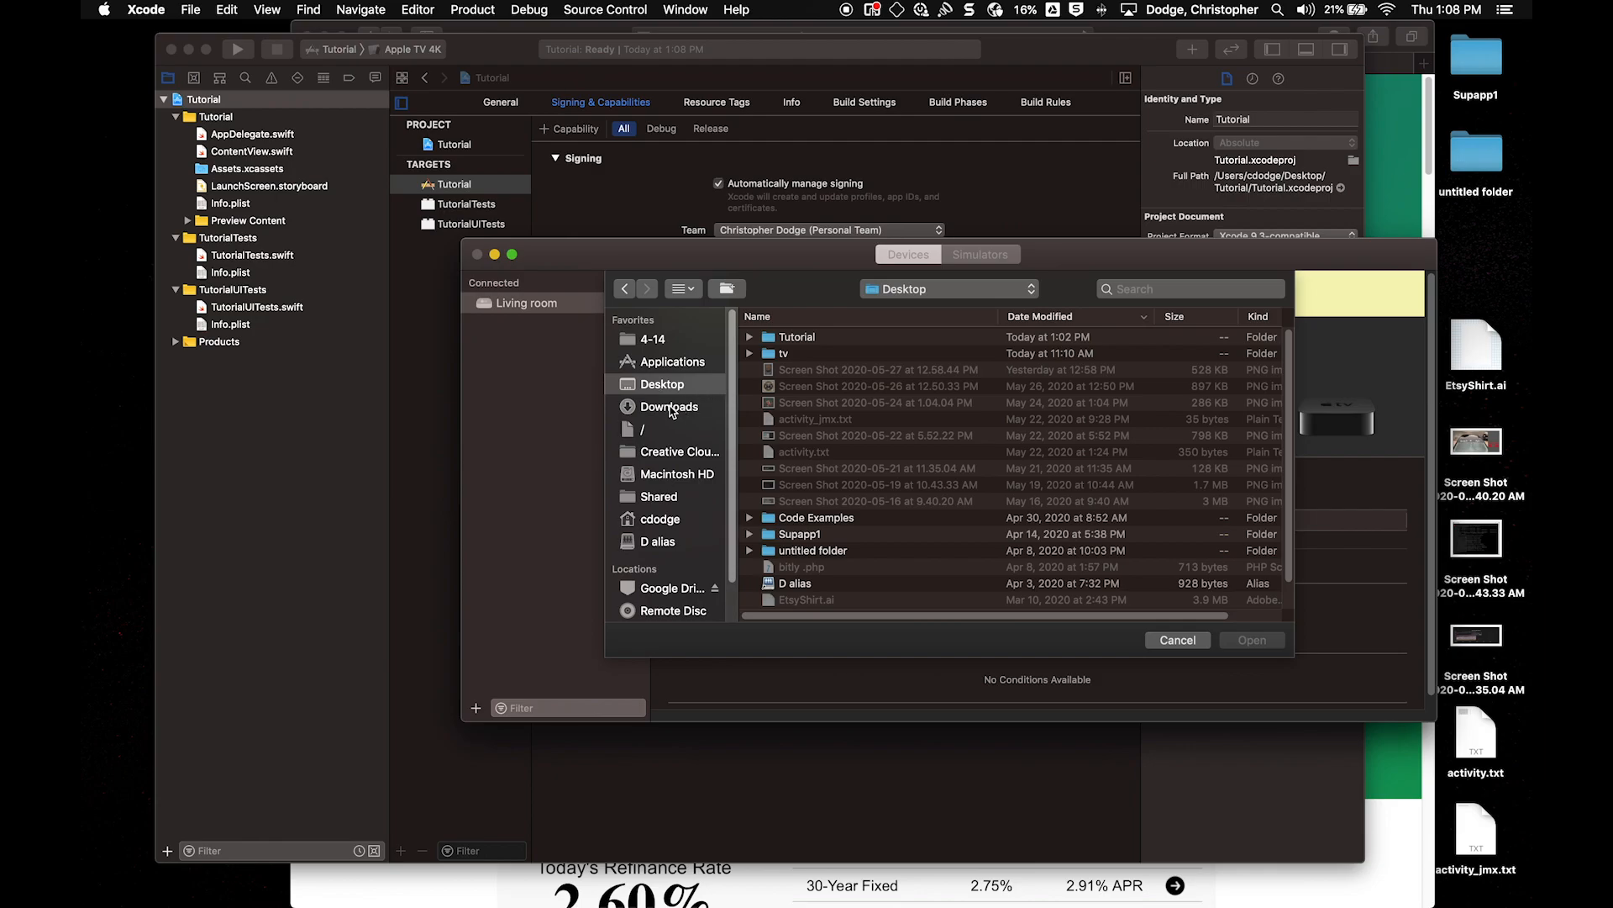
pyautogui.click(670, 407)
pyautogui.click(837, 338)
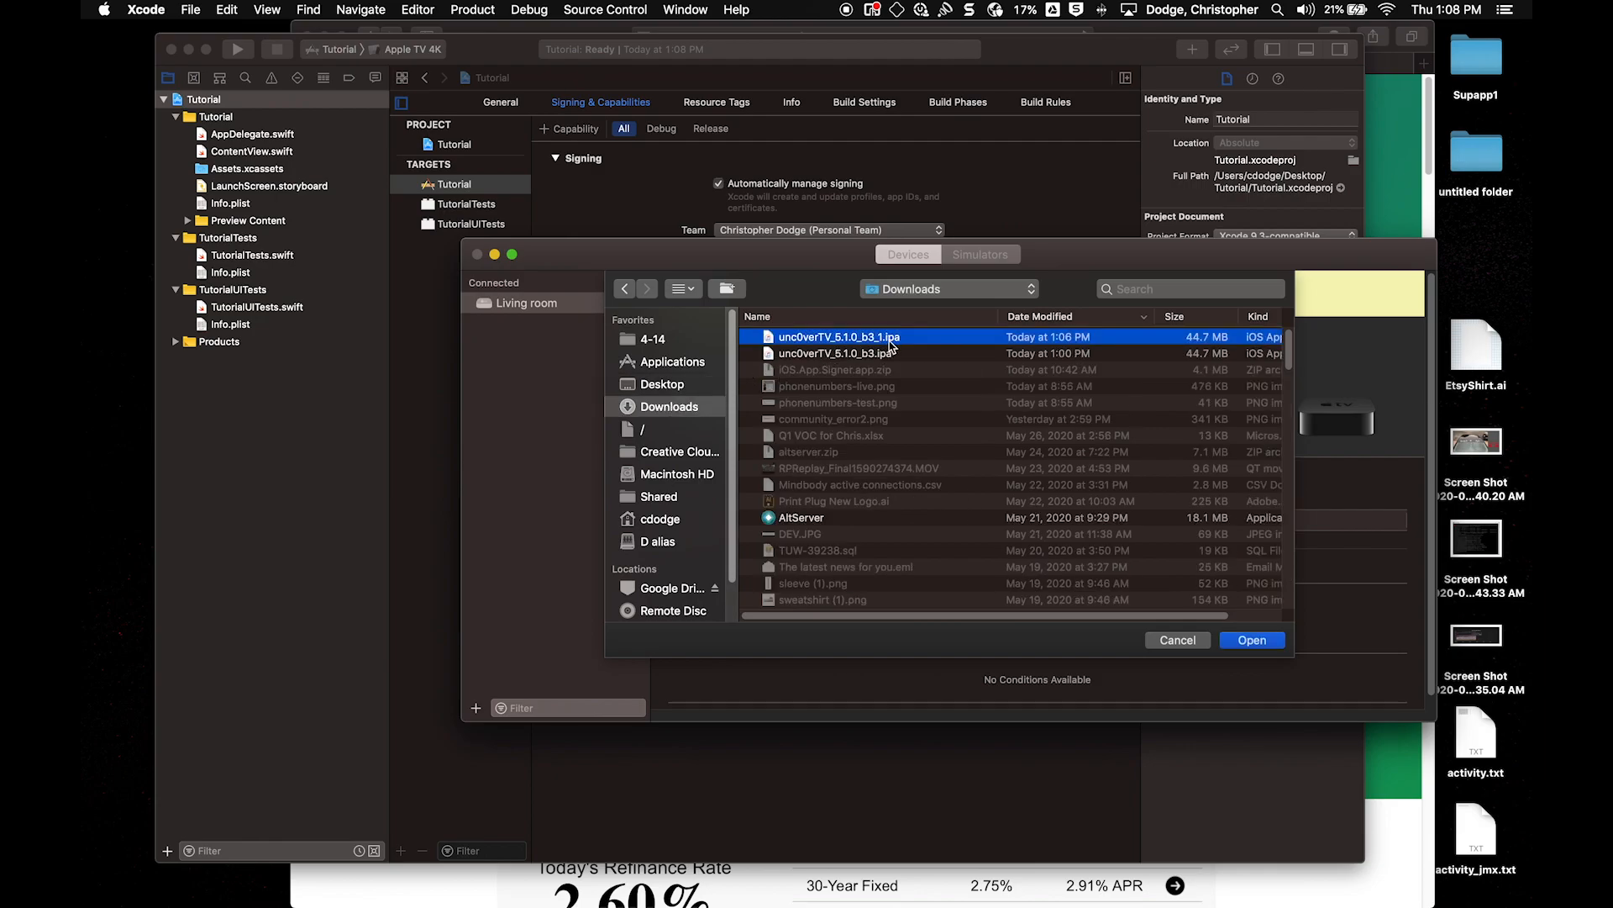
pyautogui.click(1248, 645)
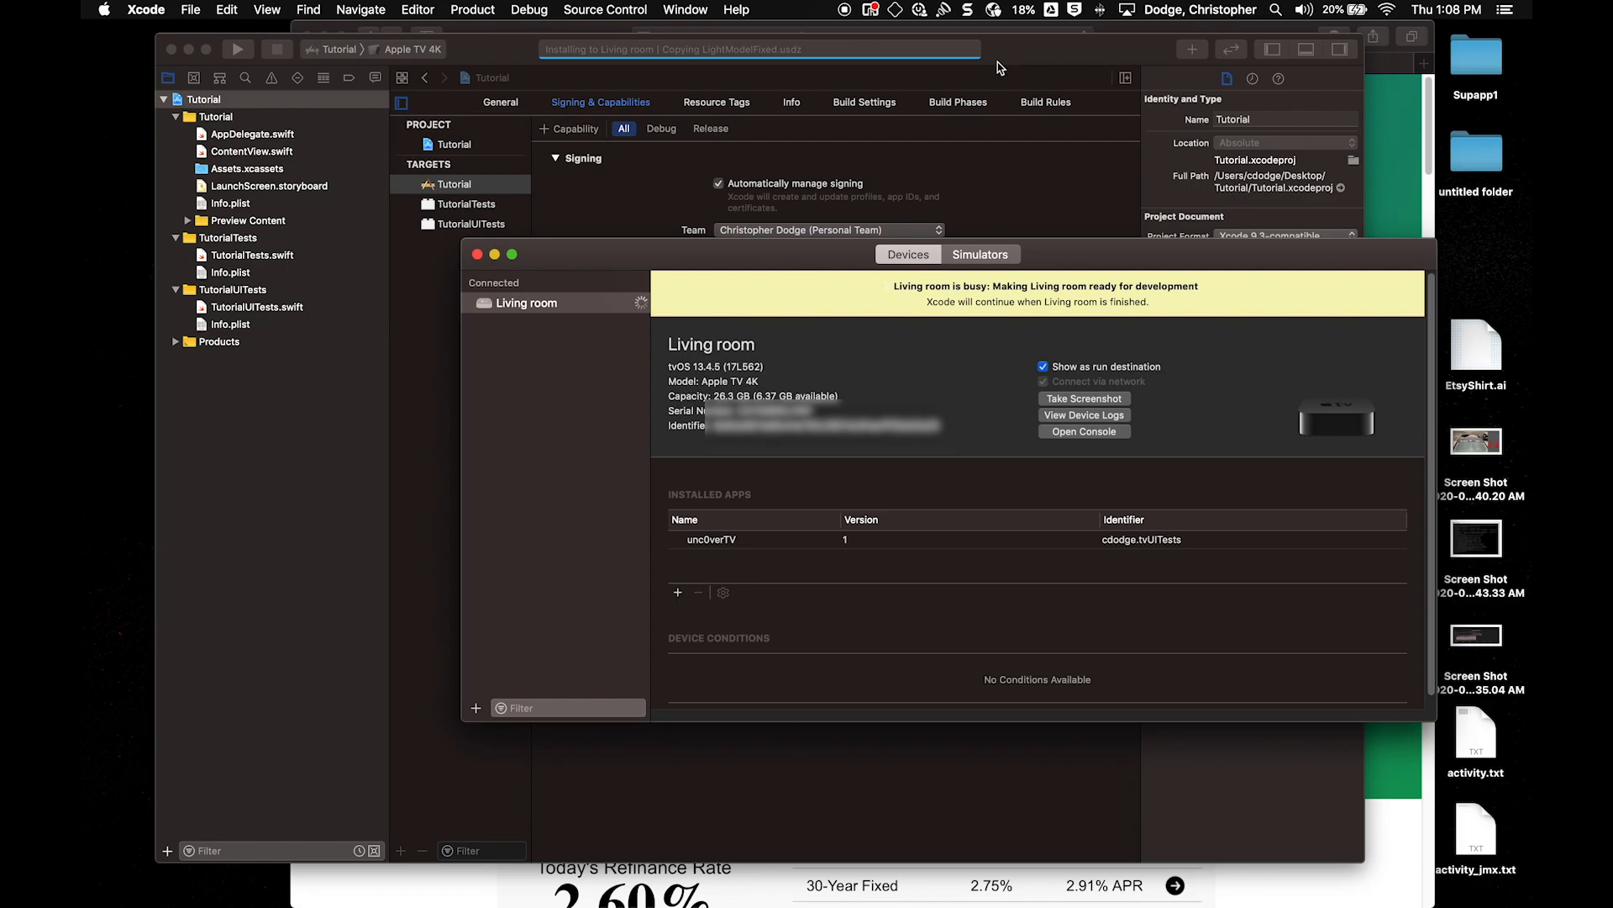
# Step: Move the devices window clear of the project's status display and check the Apple TV's installed unc0verTV apps
pyautogui.moveTo(681, 262); pyautogui.dragTo(662, 381)
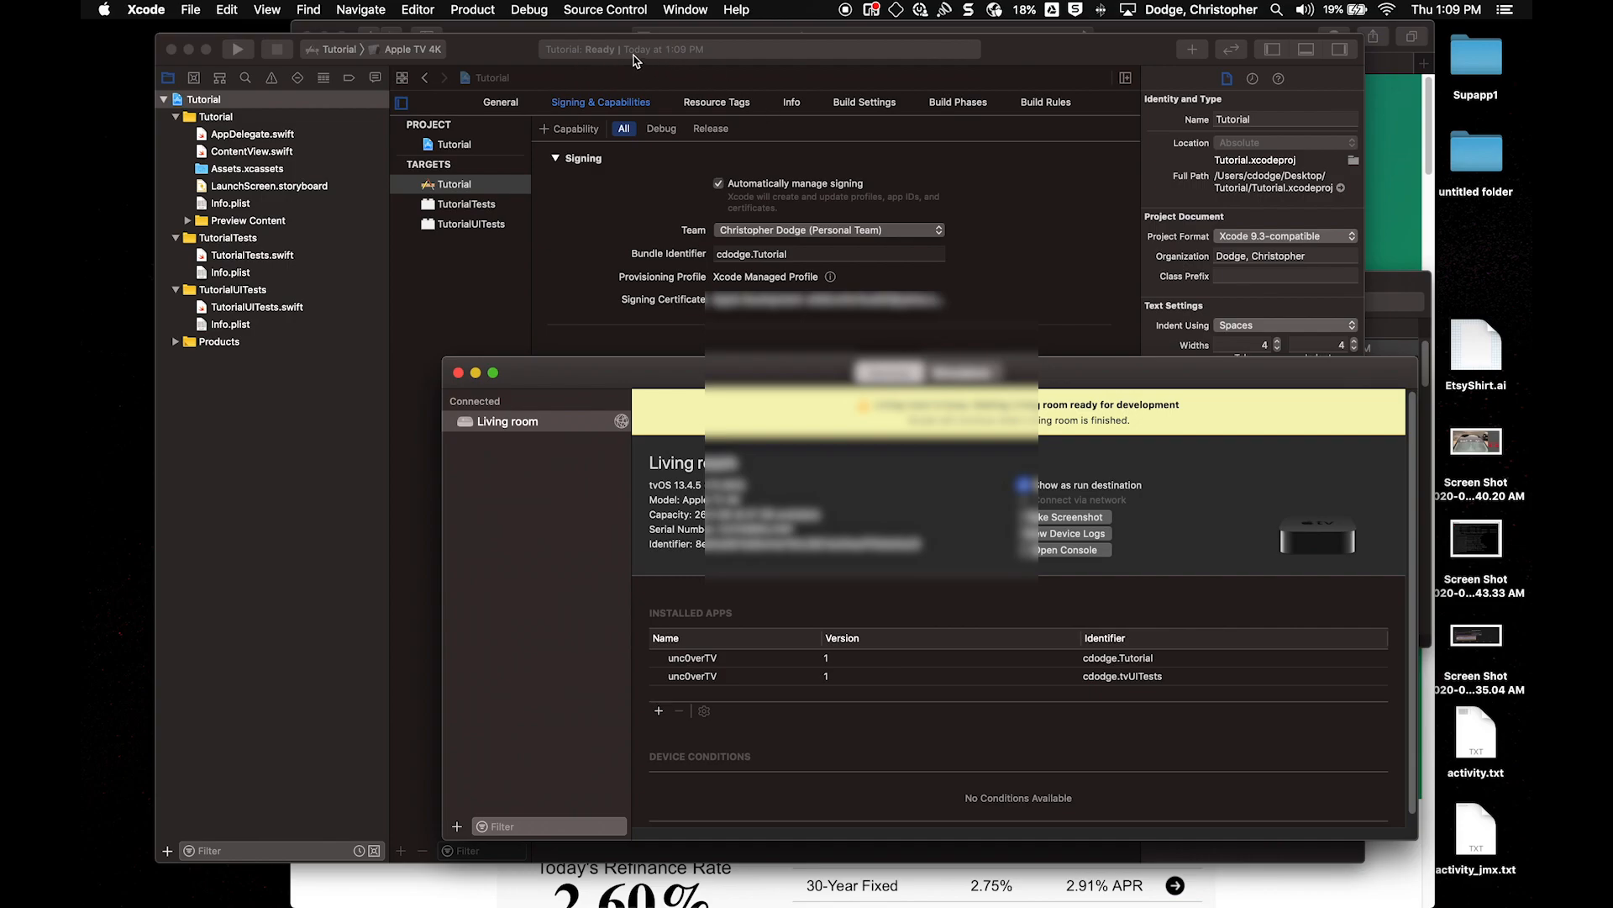
pyautogui.click(722, 679)
pyautogui.click(780, 665)
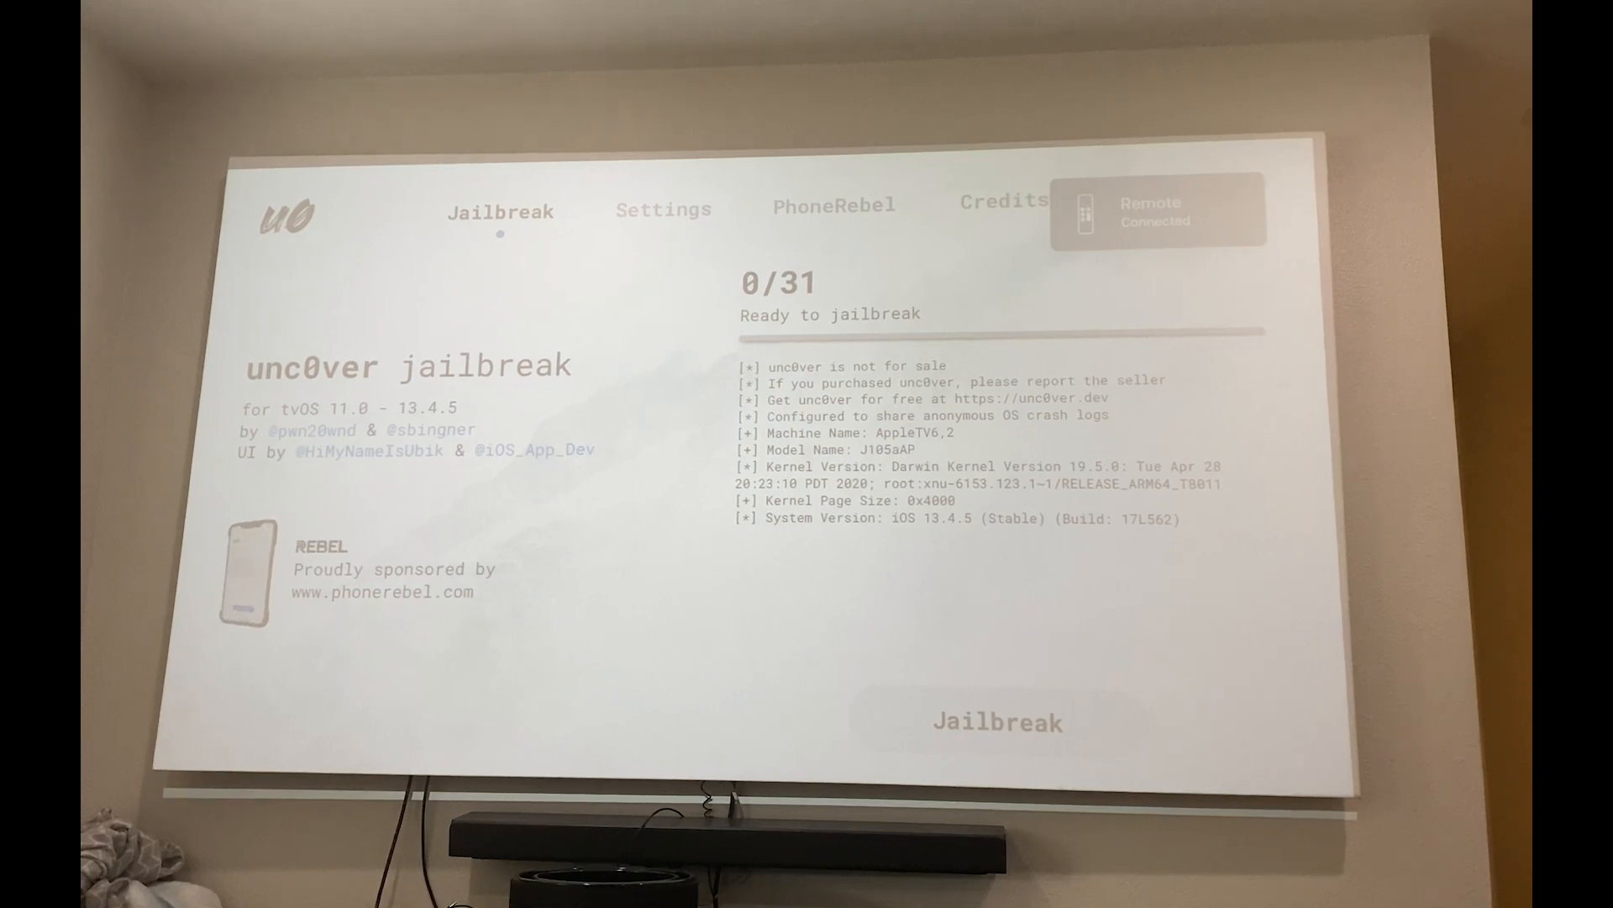
pyautogui.press('Down')
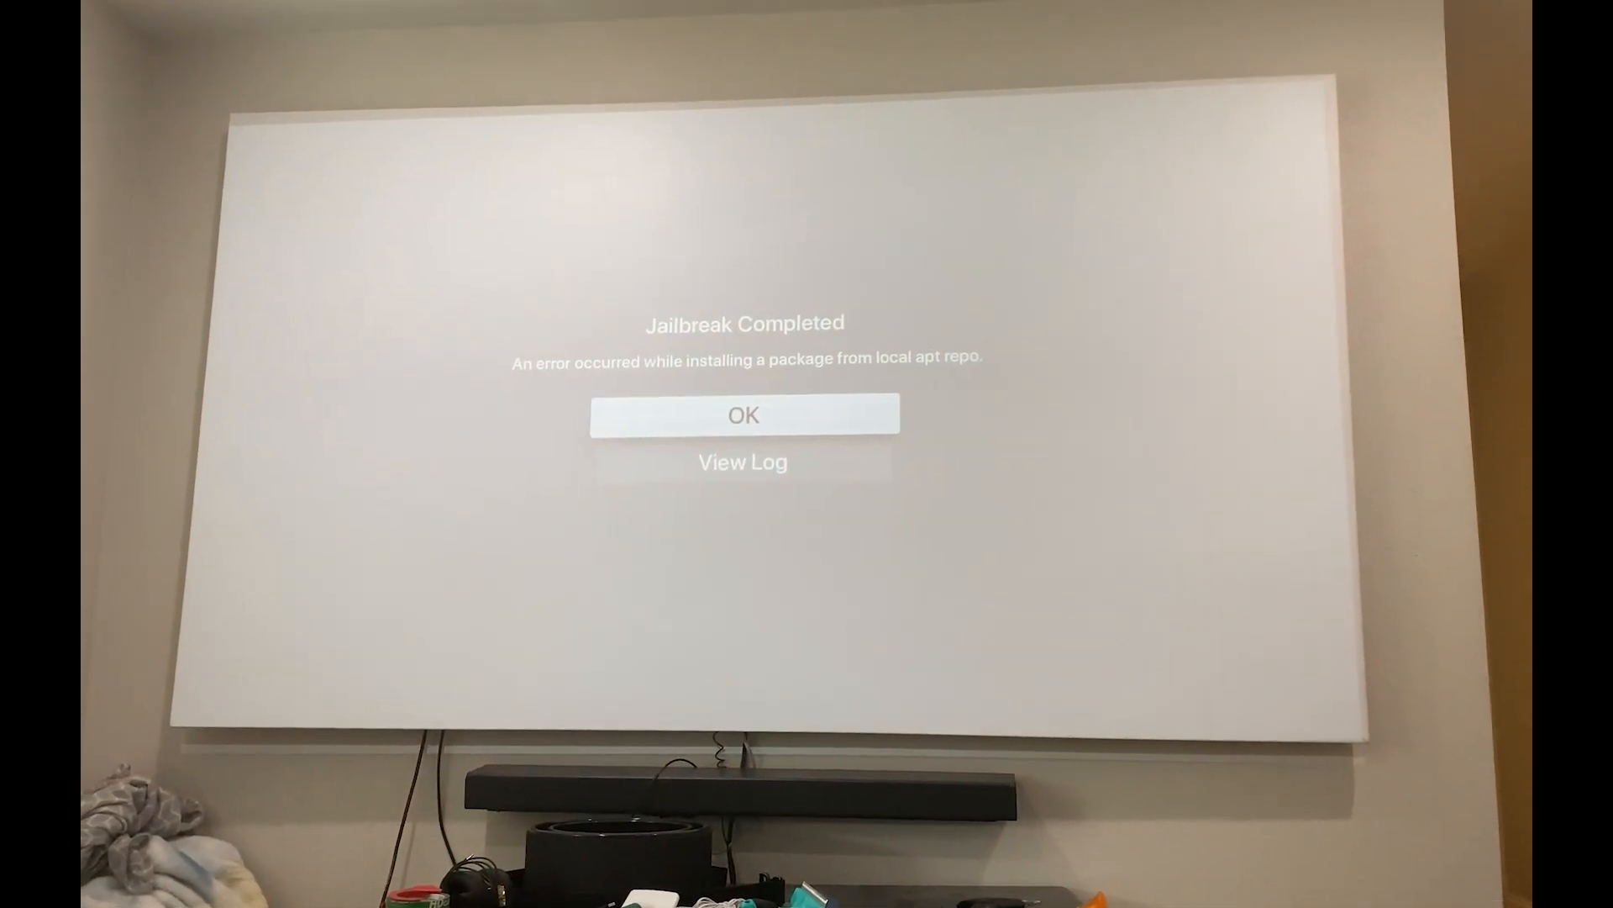
pyautogui.press('Return')
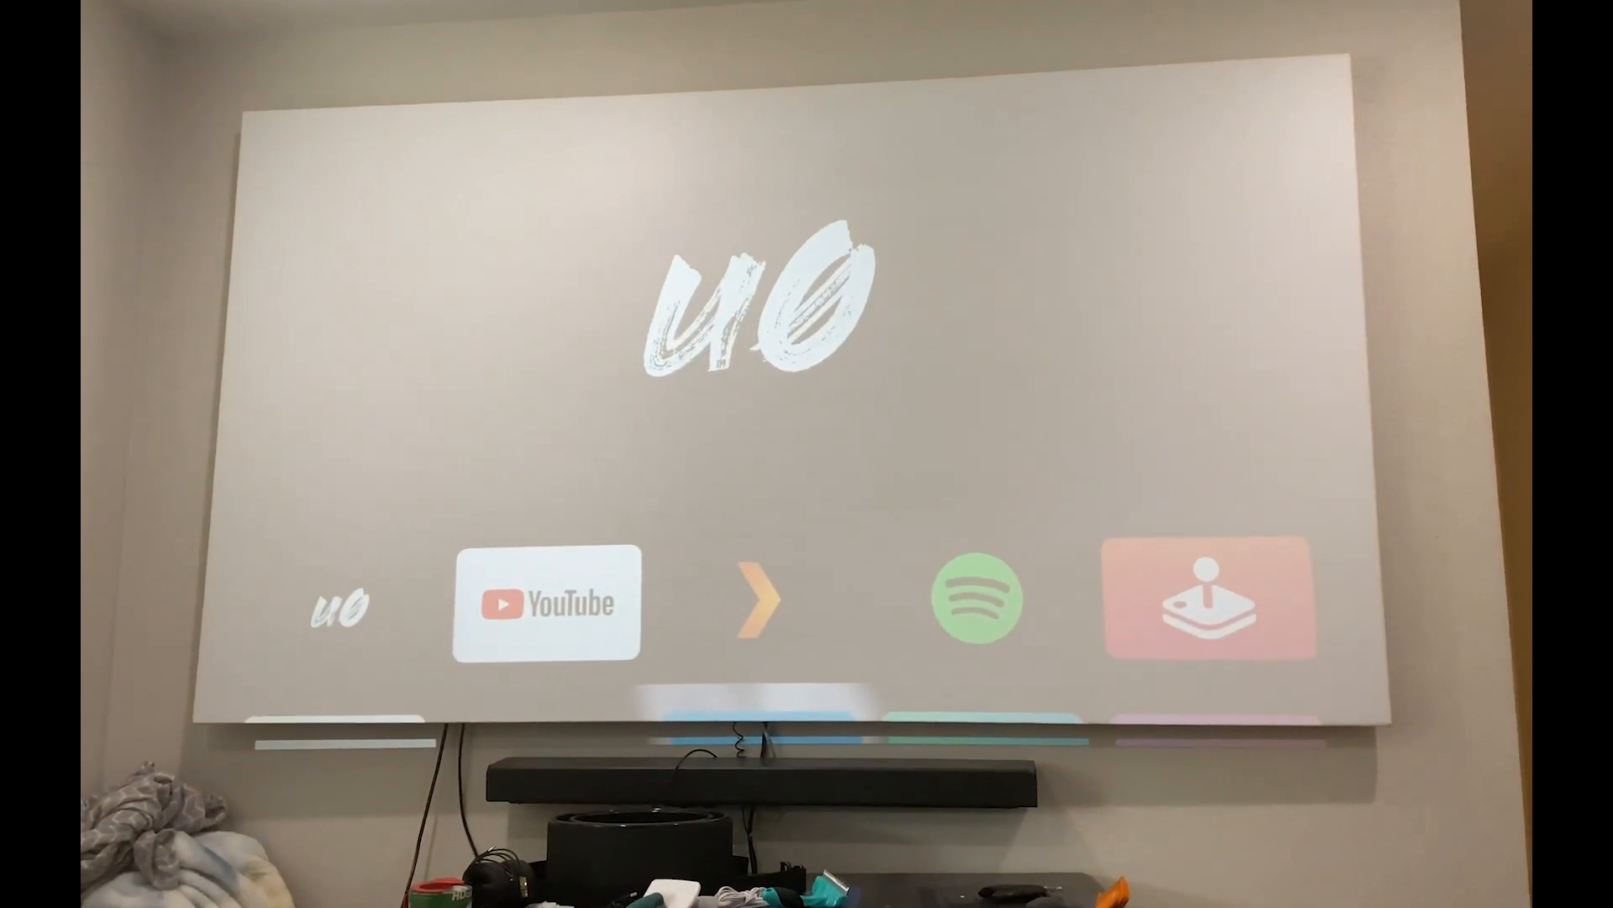
pyautogui.scroll(-5, 807, 378)
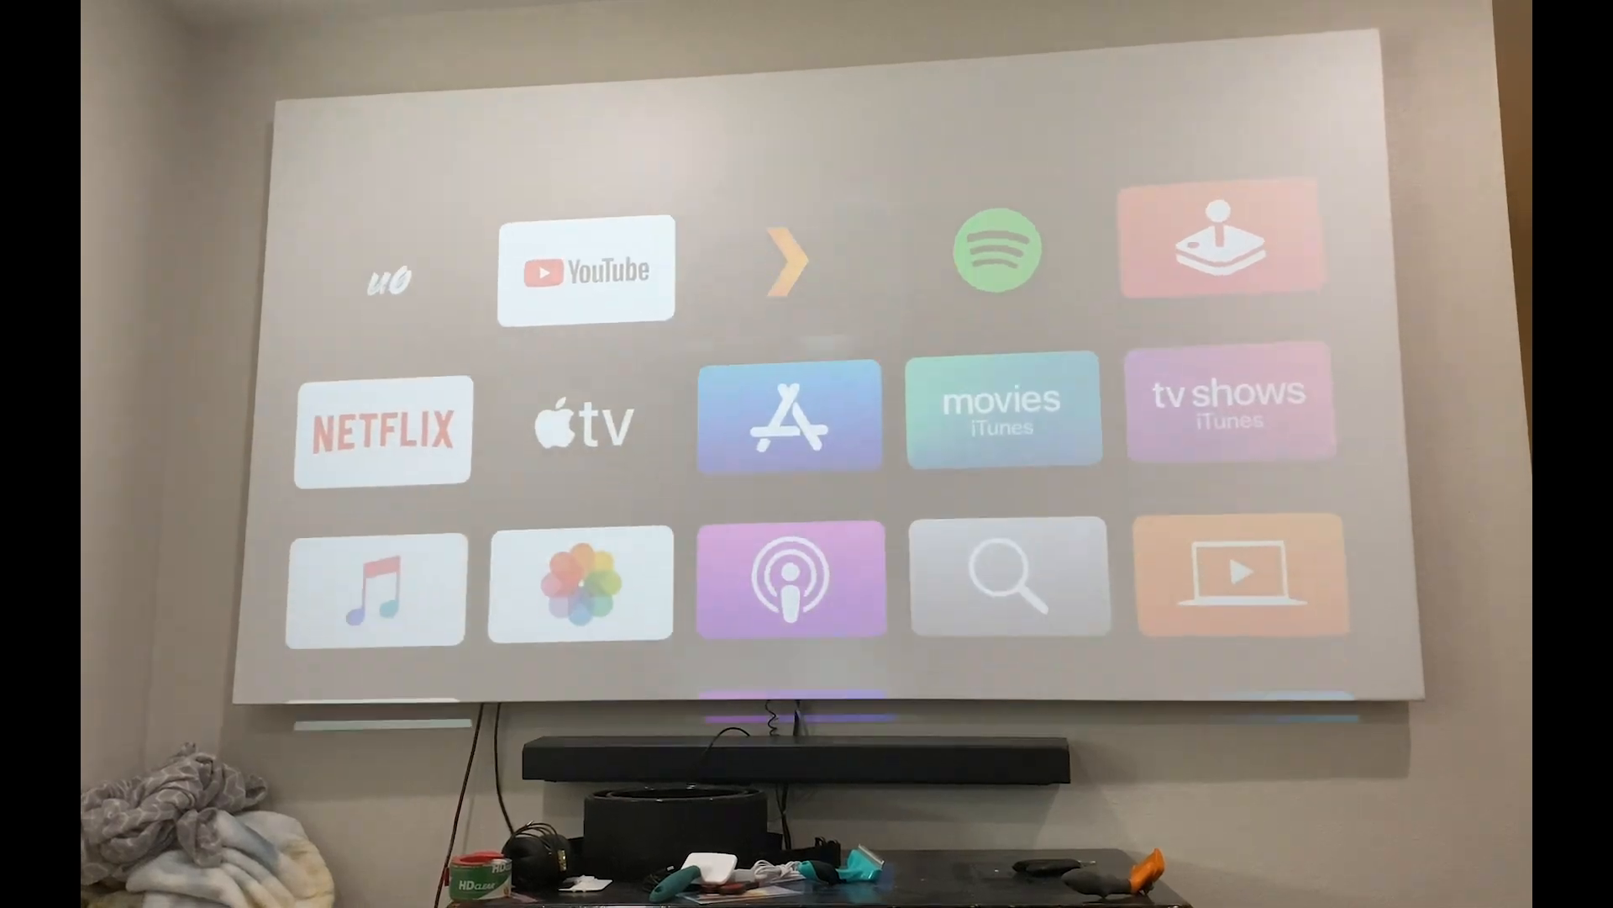
pyautogui.scroll(2, 807, 378)
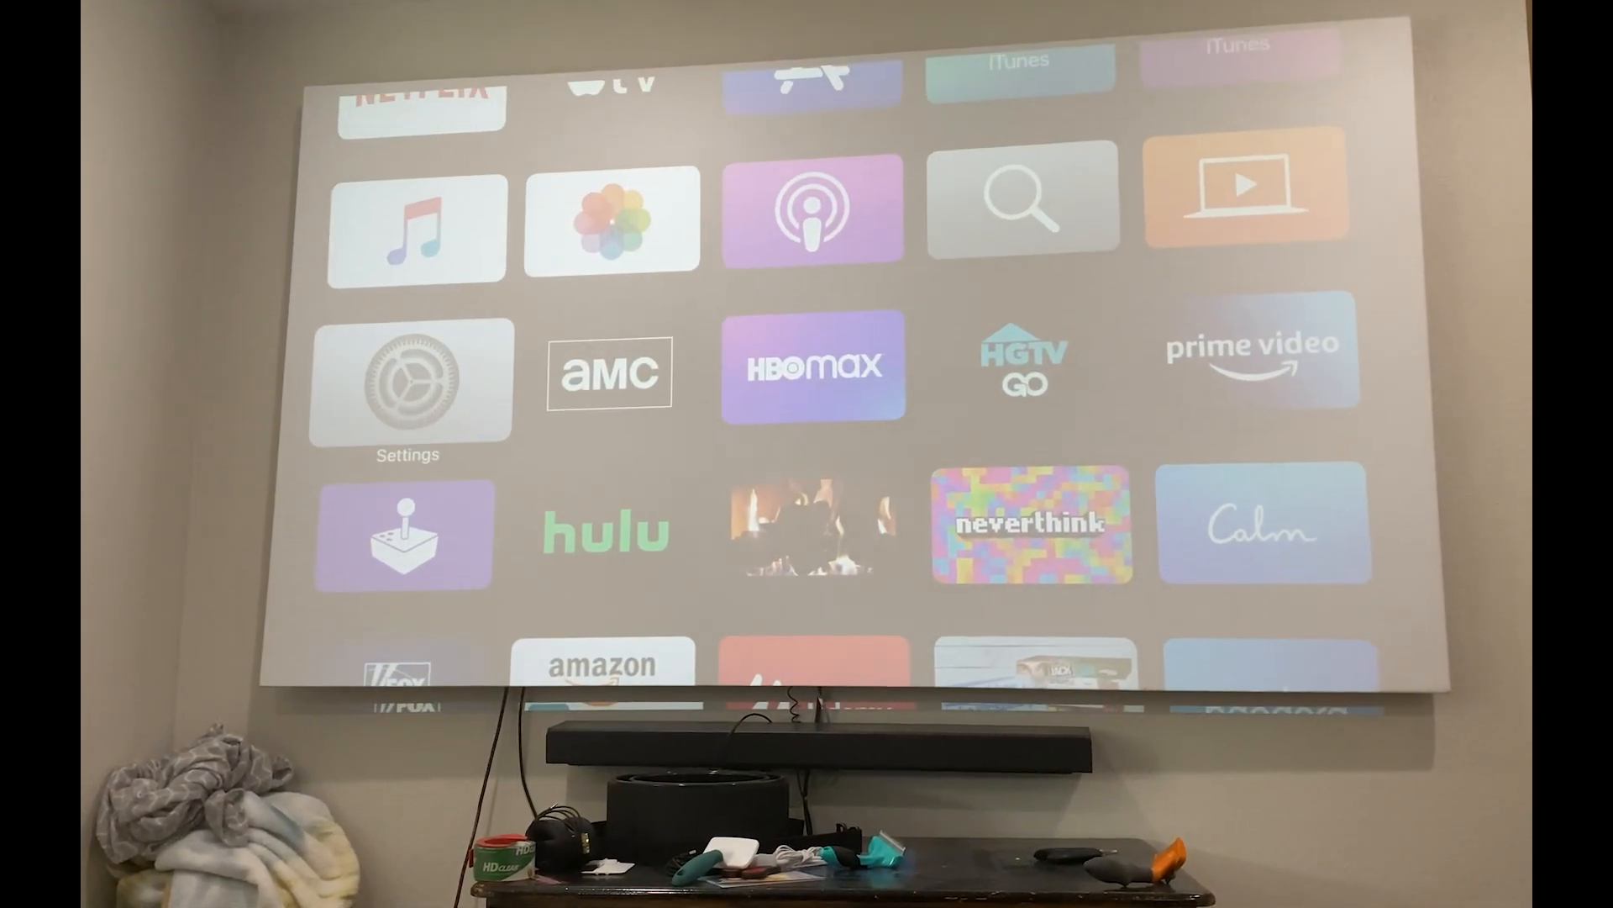
pyautogui.press('Return')
pyautogui.press('Return')
pyautogui.scroll(-8, 807, 378)
pyautogui.scroll(1, 807, 378)
pyautogui.press('Return')
pyautogui.scroll(-5, 1067, 370)
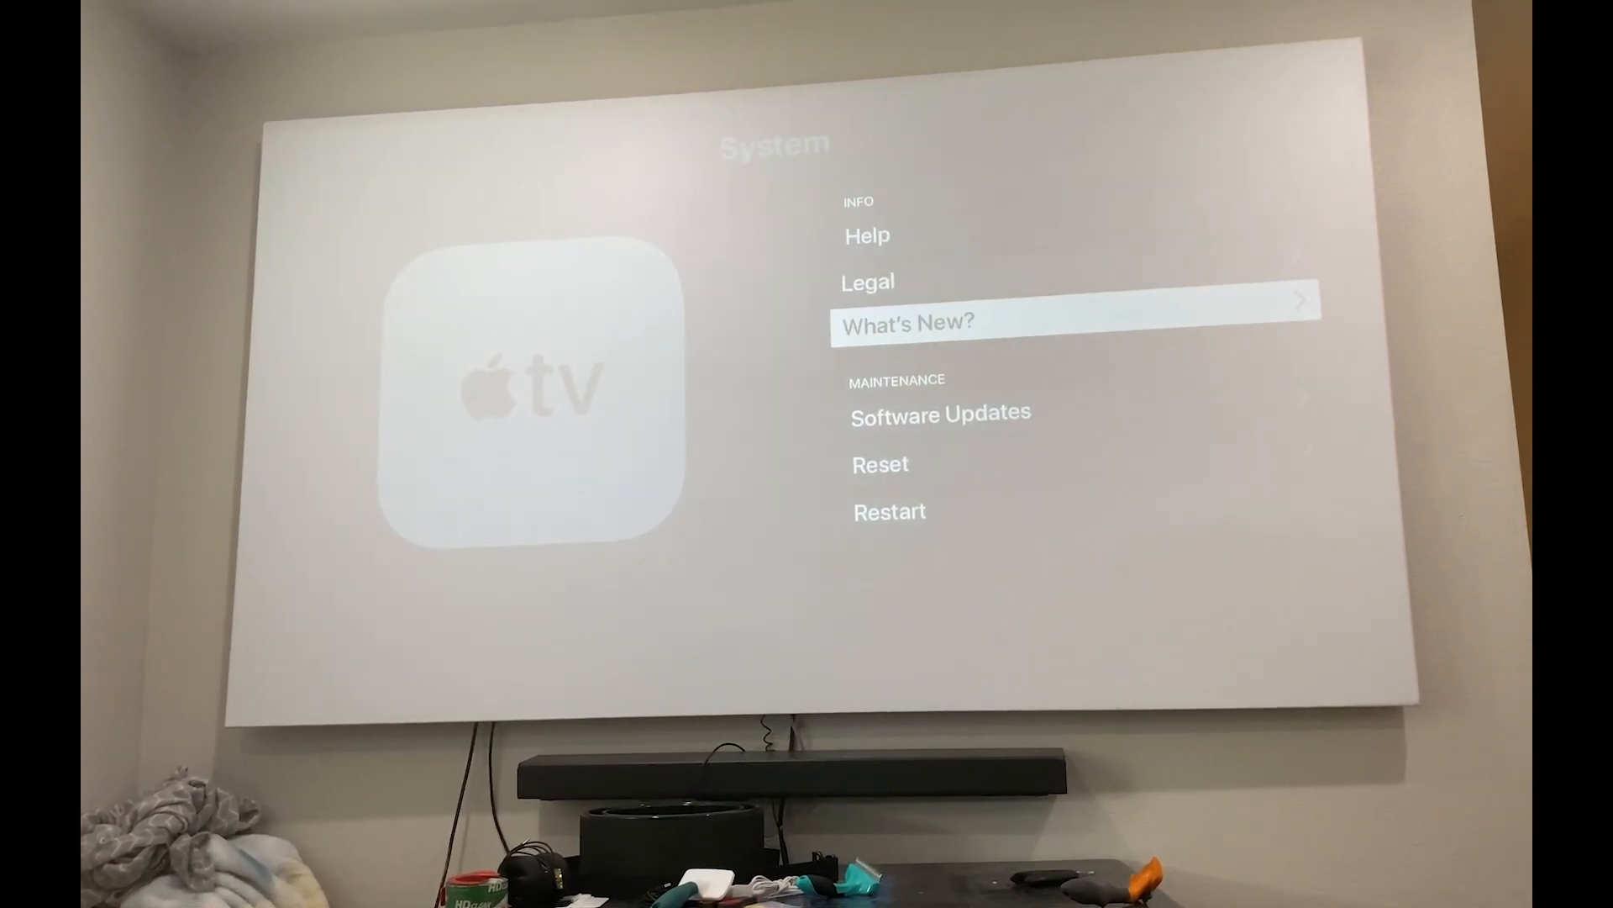
pyautogui.press('Return')
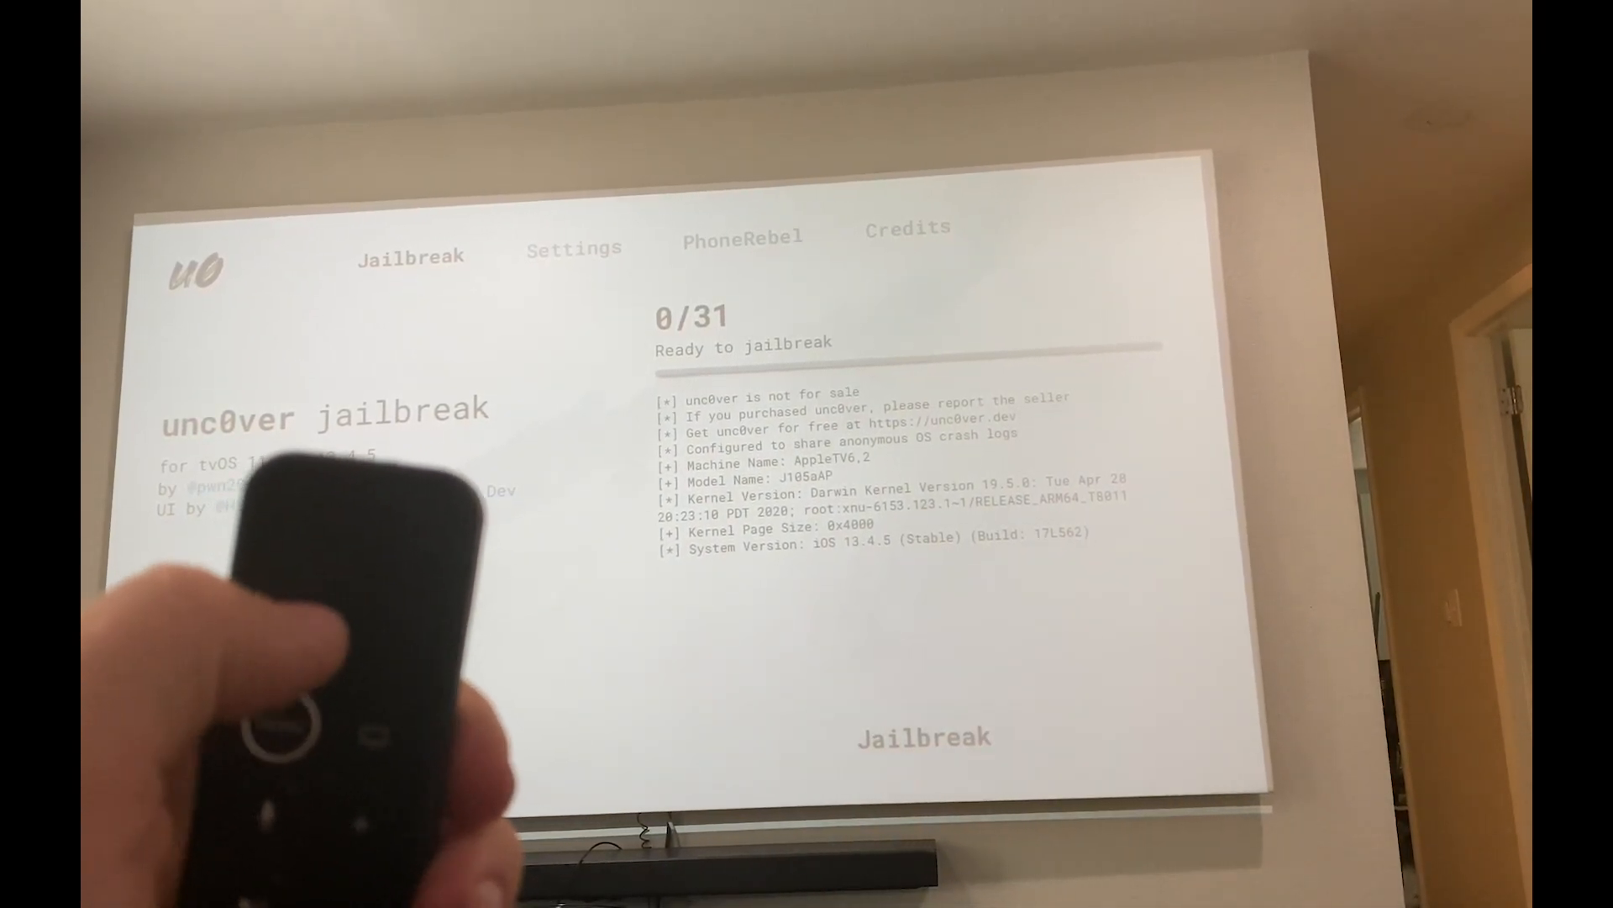
pyautogui.press('Return')
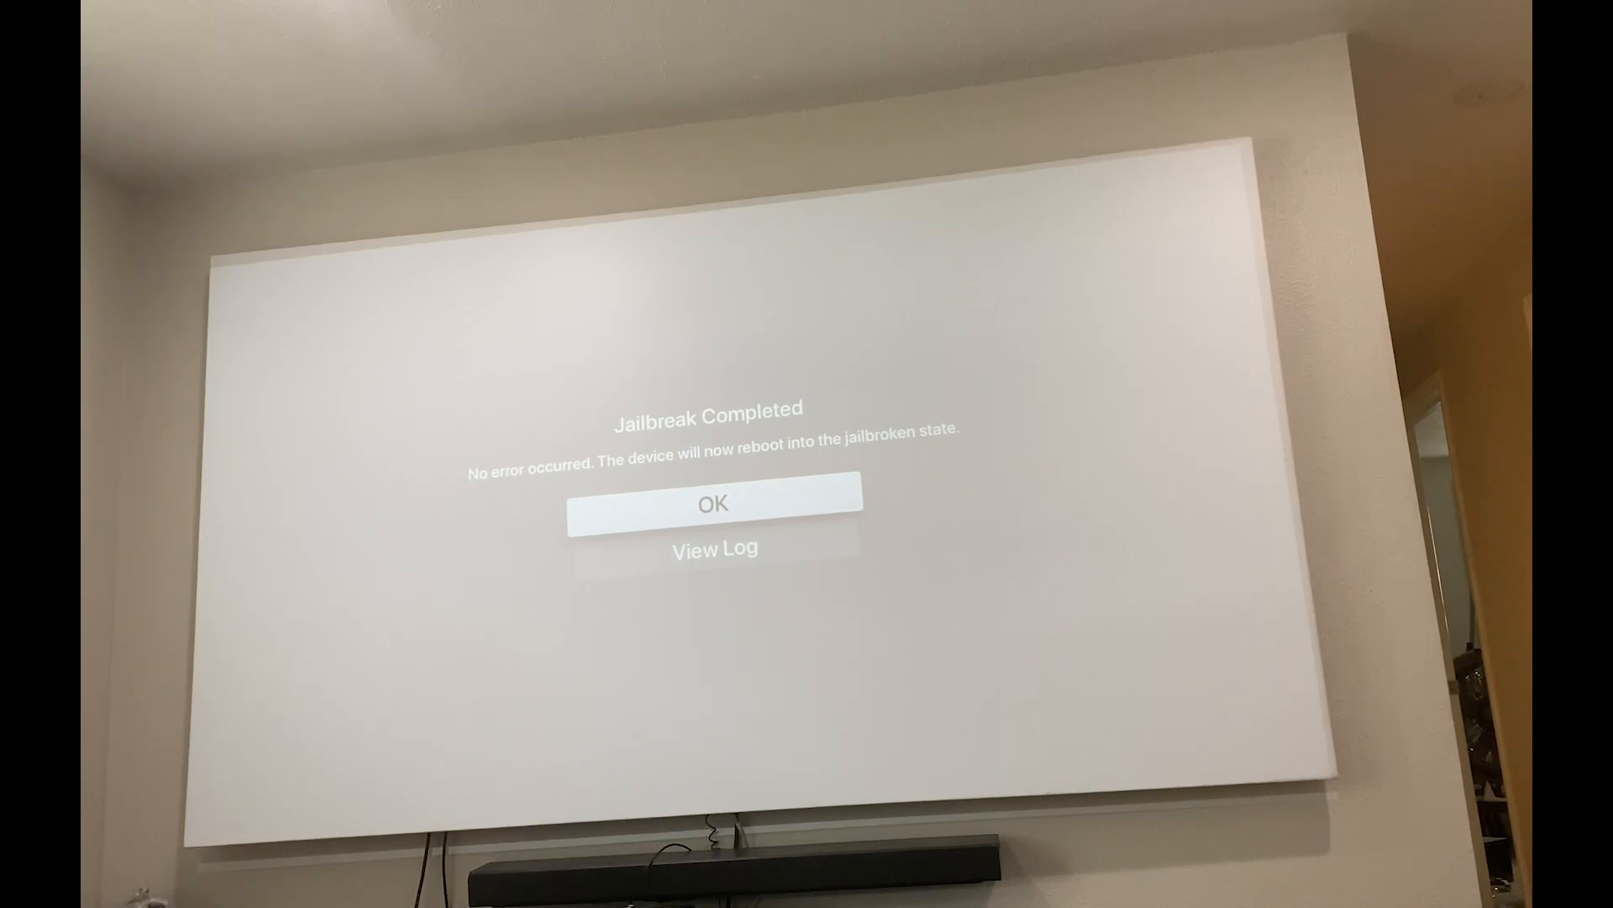
pyautogui.press('Return')
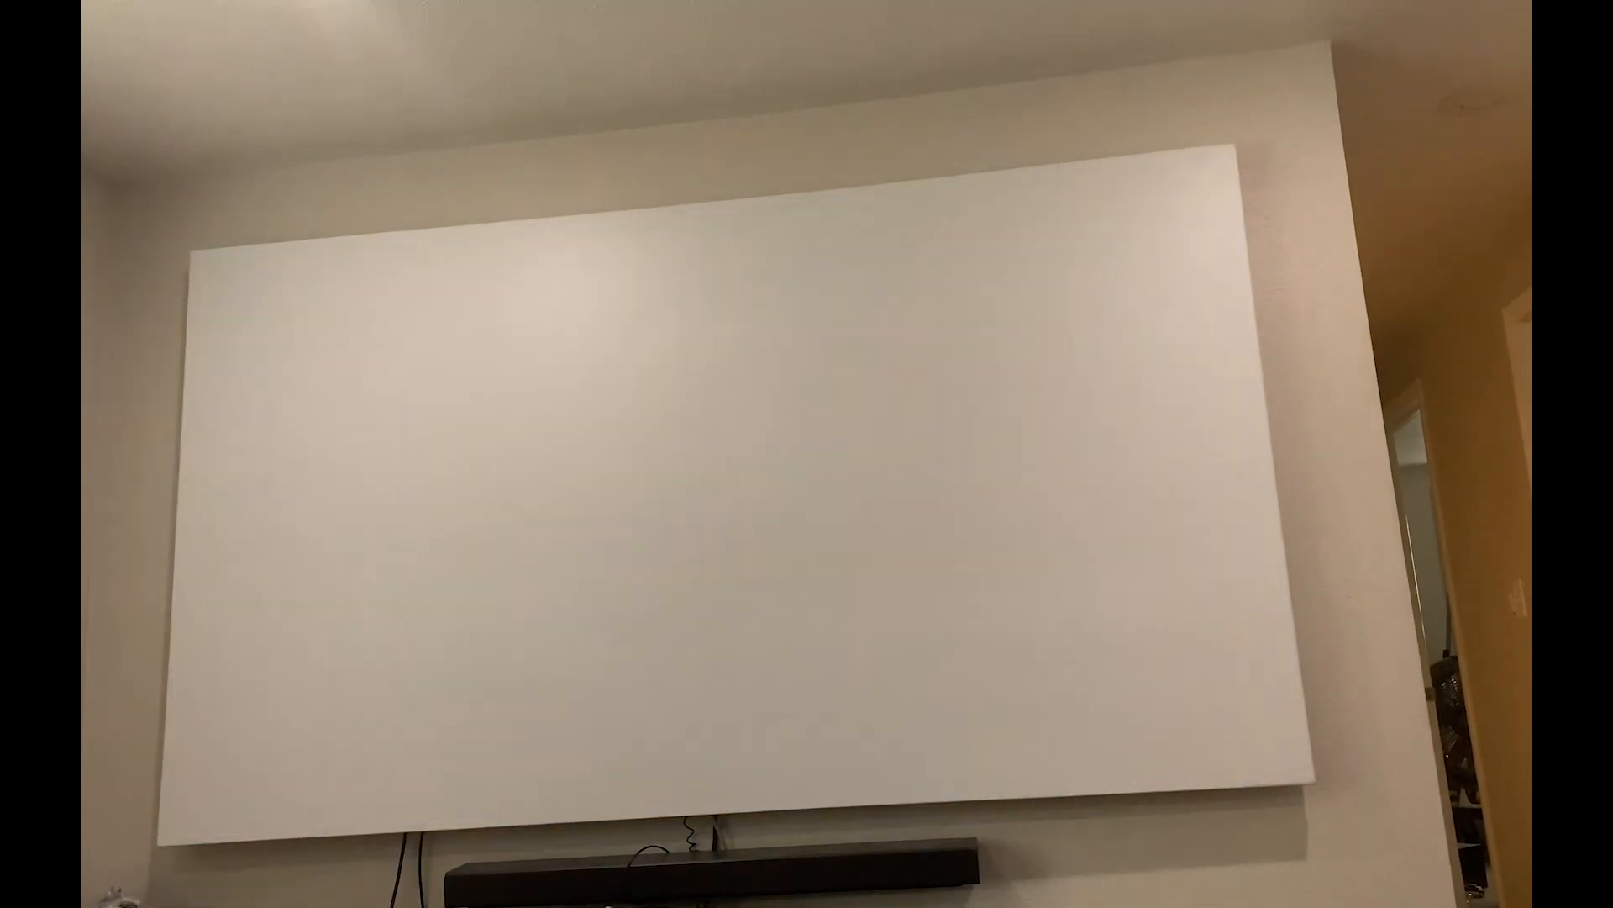